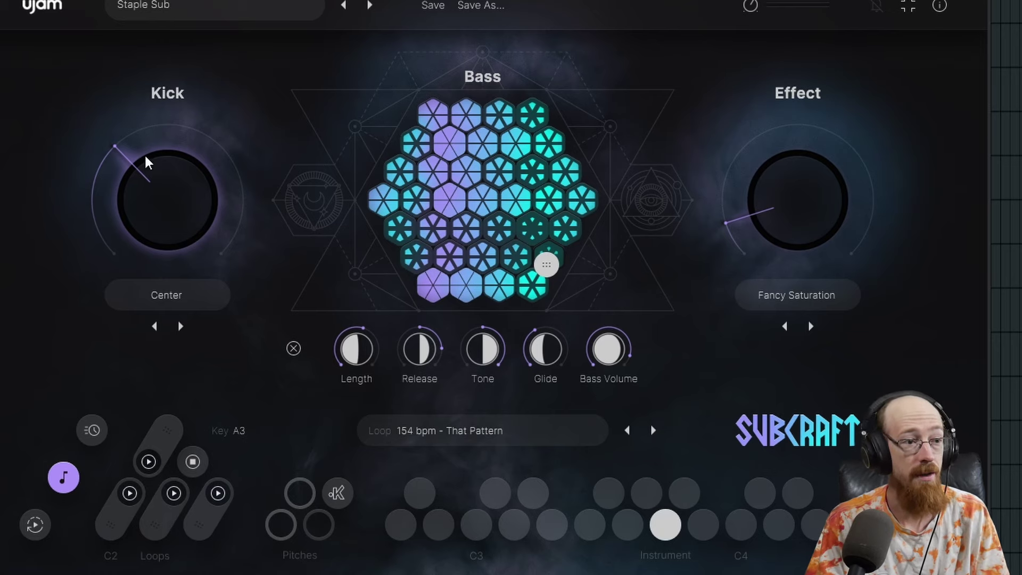
Step: Raise the Fancy Saturation effect amount slightly and hide the additional bass controls
{"action": "left_click", "coordinate": [293, 348]}
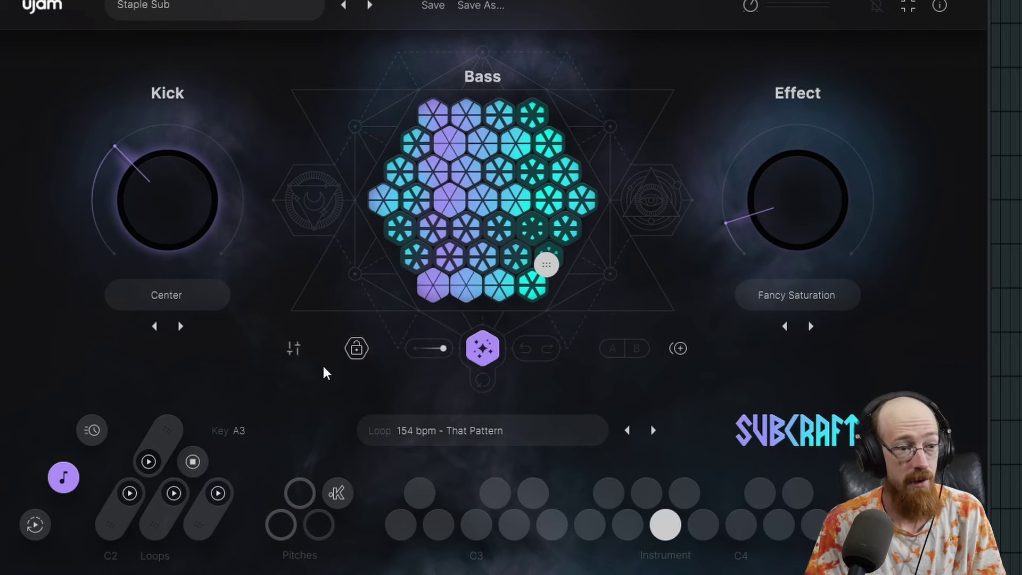
{"action": "left_click", "coordinate": [294, 349]}
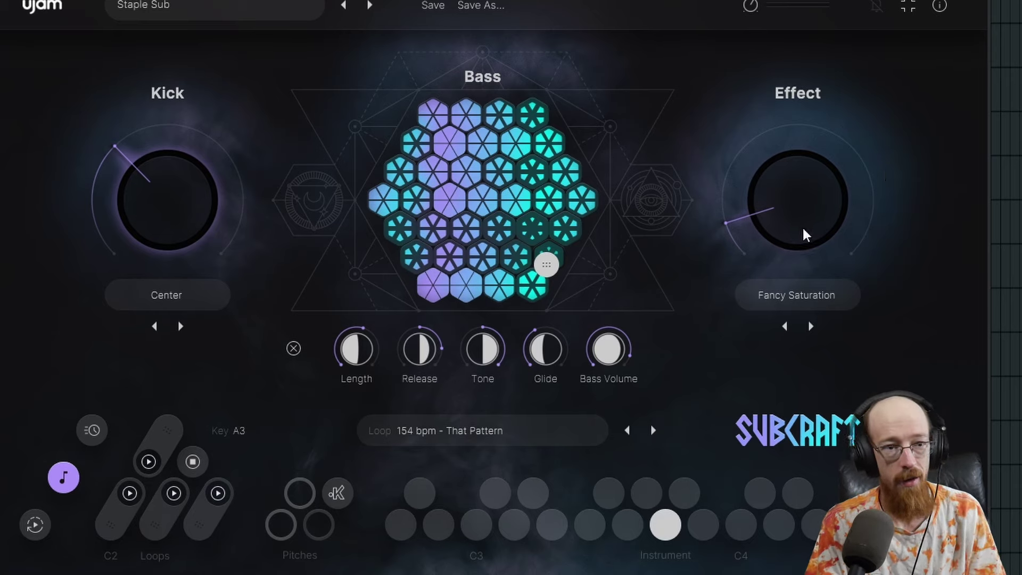
{"action": "left_click_drag", "start_coordinate": [805, 235], "coordinate": [796, 200]}
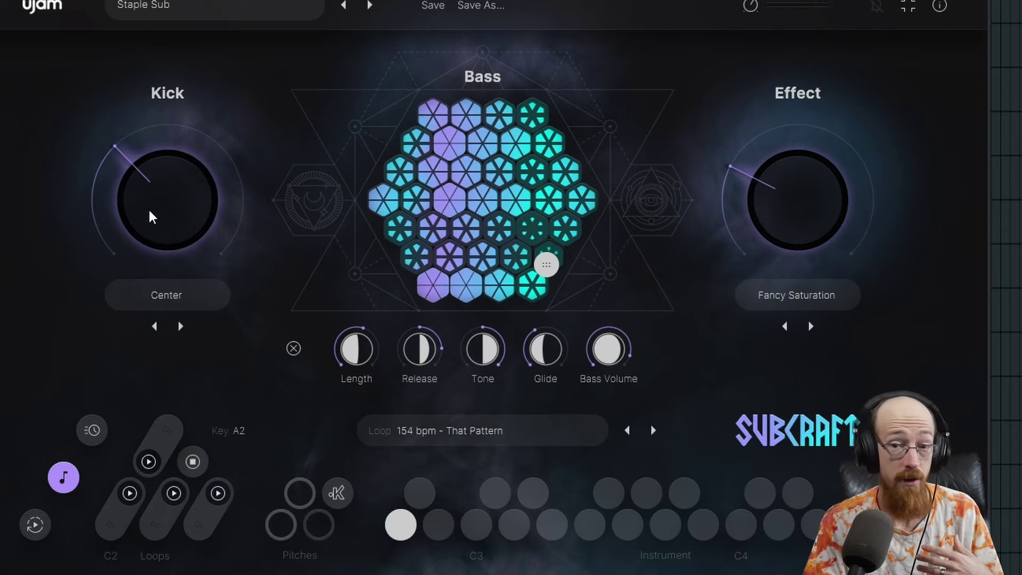
{"action": "left_click", "coordinate": [294, 349]}
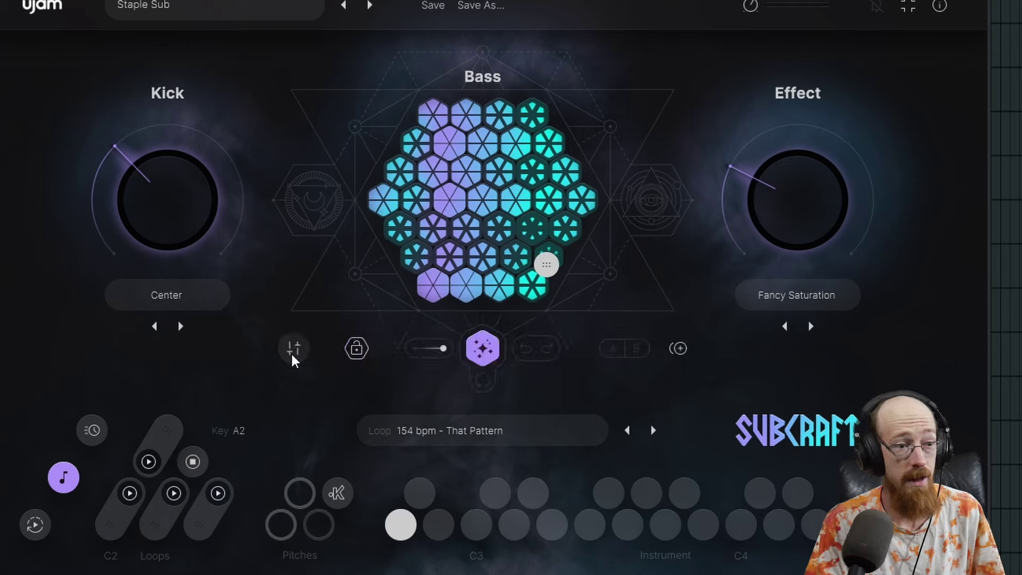
Step: Try randomizing the whole patch twice and undo both randomizations
{"action": "left_click", "coordinate": [482, 351]}
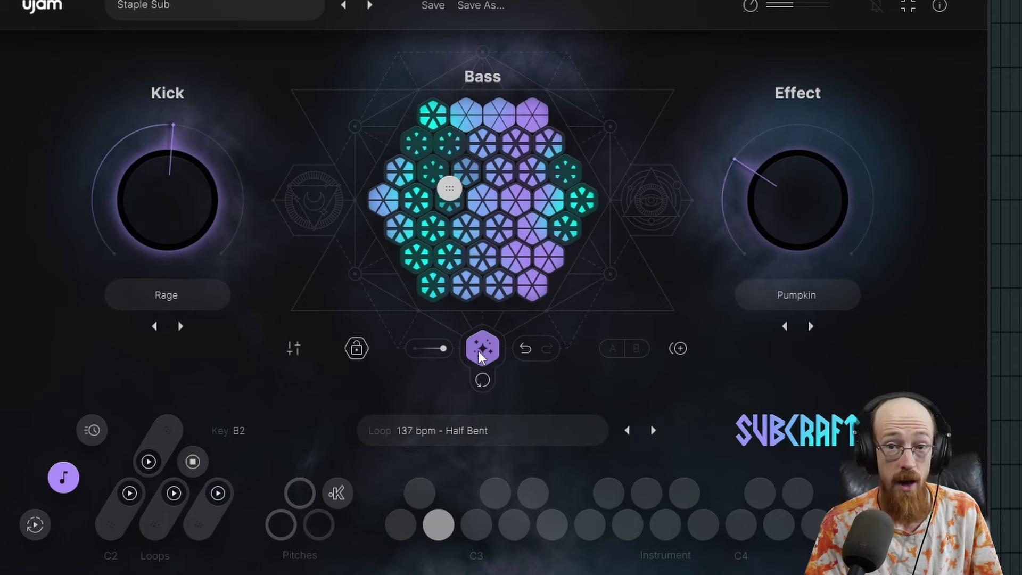
{"action": "left_click", "coordinate": [480, 354]}
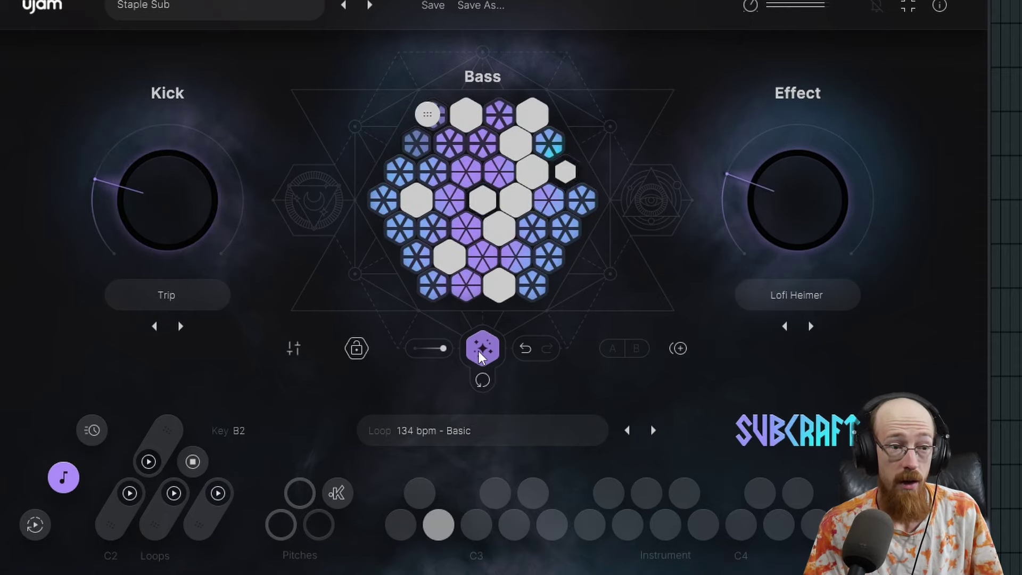
{"action": "key", "text": "ctrl+z"}
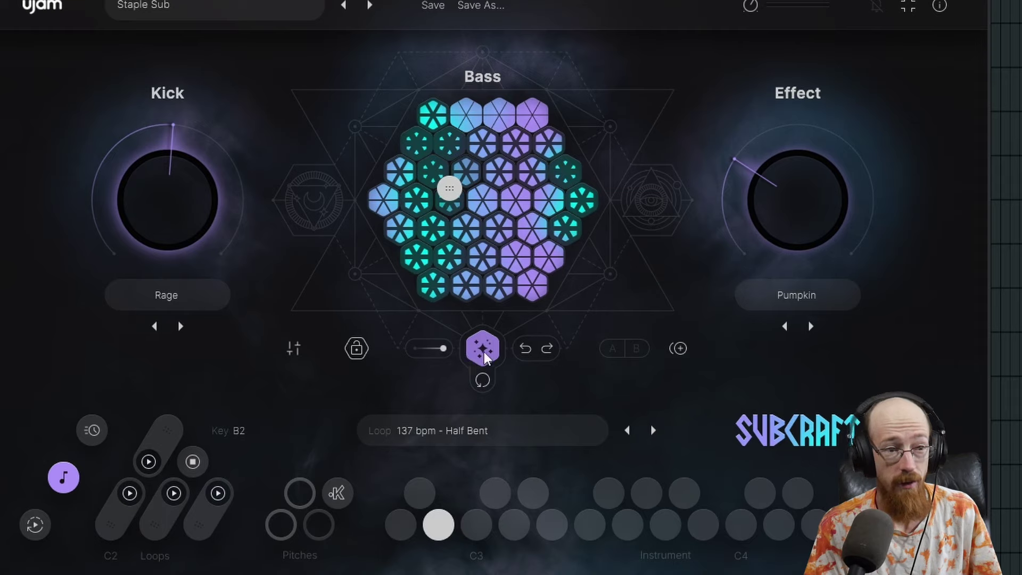
{"action": "left_click", "coordinate": [527, 352]}
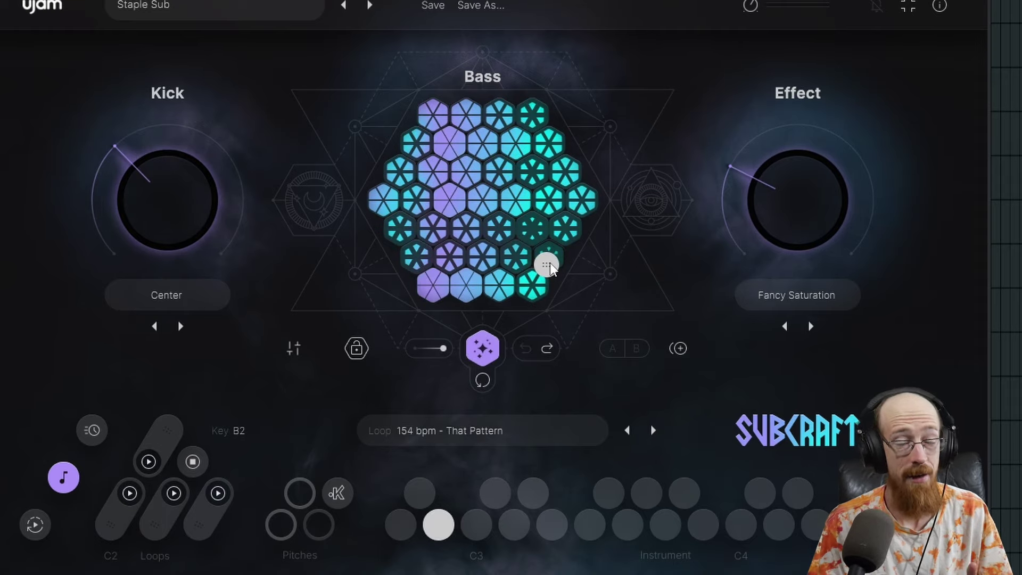
Step: Sweep the selector across the bass grid, randomize it at minimum intensity, and place the selector in the middle of its bottom row
{"action": "left_click_drag", "start_coordinate": [551, 269], "coordinate": [473, 166]}
{"action": "left_click_drag", "start_coordinate": [514, 120], "coordinate": [551, 265]}
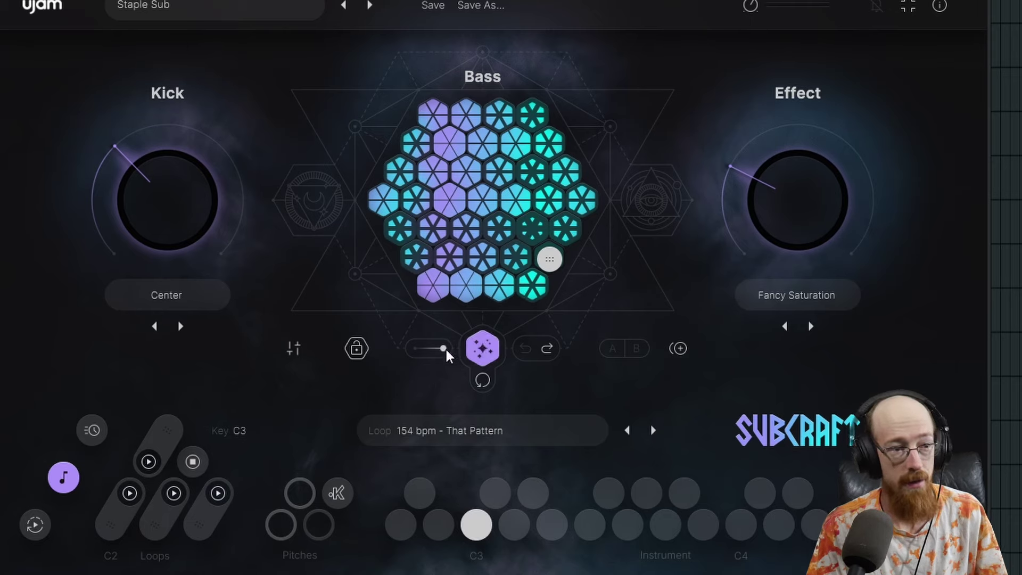
{"action": "left_click_drag", "start_coordinate": [446, 350], "coordinate": [400, 367]}
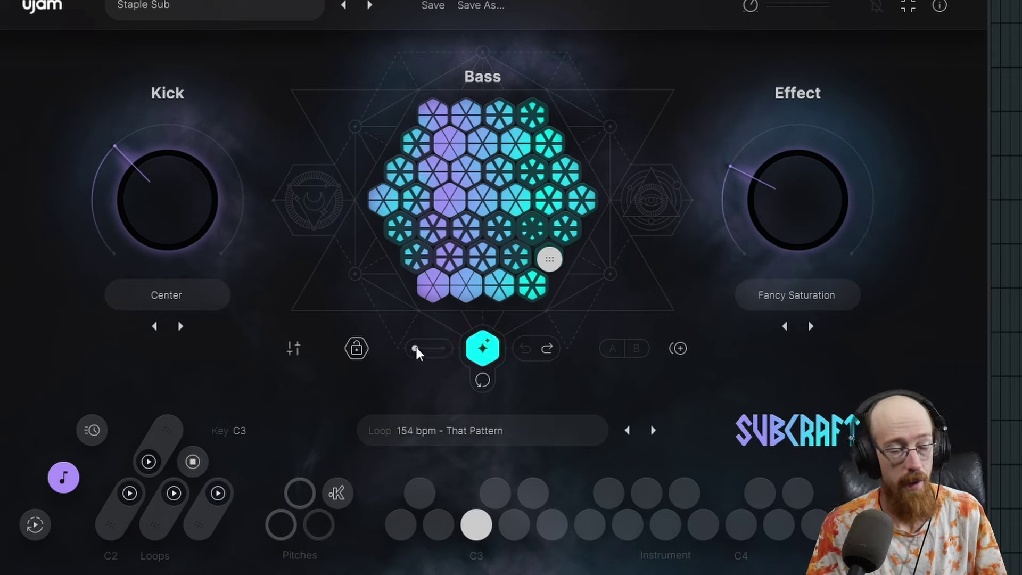
{"action": "left_click", "coordinate": [483, 349]}
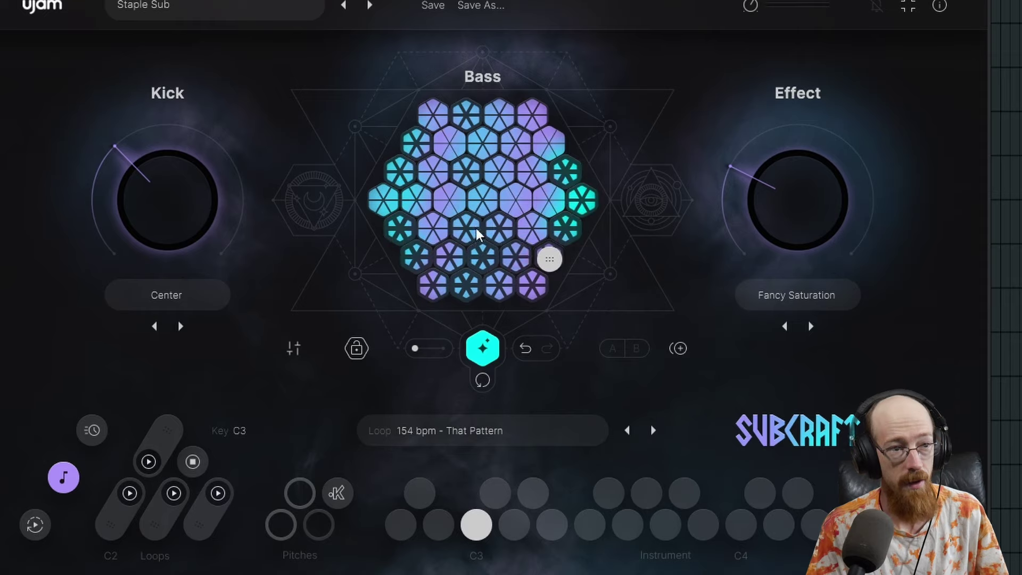
{"action": "left_click_drag", "start_coordinate": [549, 260], "coordinate": [489, 292]}
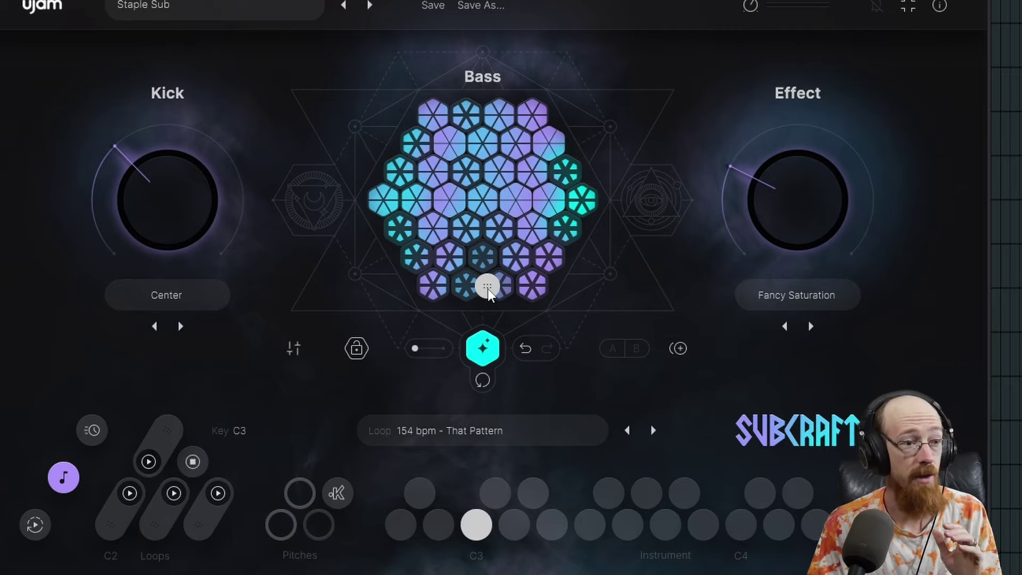
Step: Step forward through the presets to Gentleman and briefly view its additional bass controls
{"action": "left_click", "coordinate": [367, 12]}
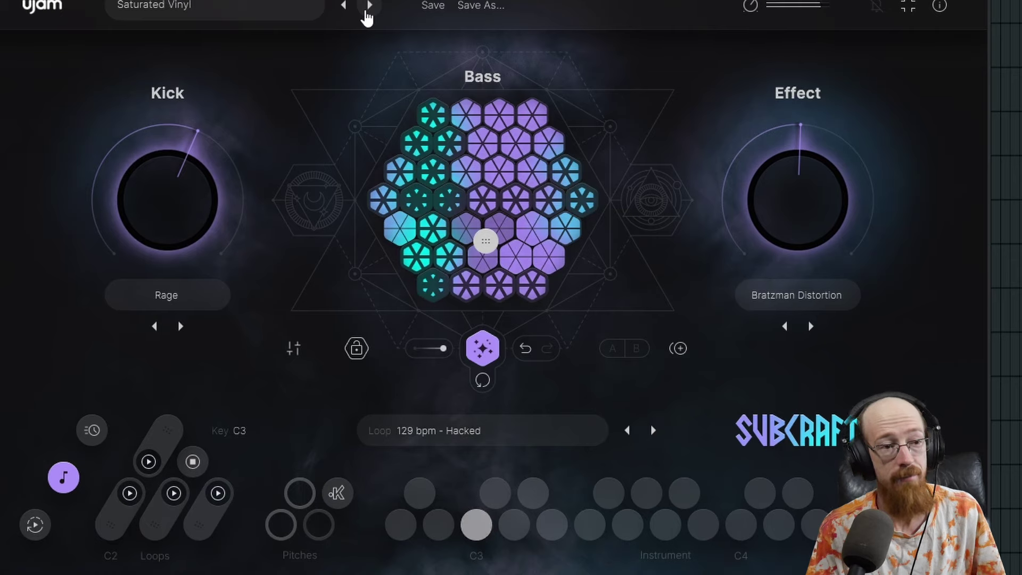
{"action": "left_click", "coordinate": [366, 12]}
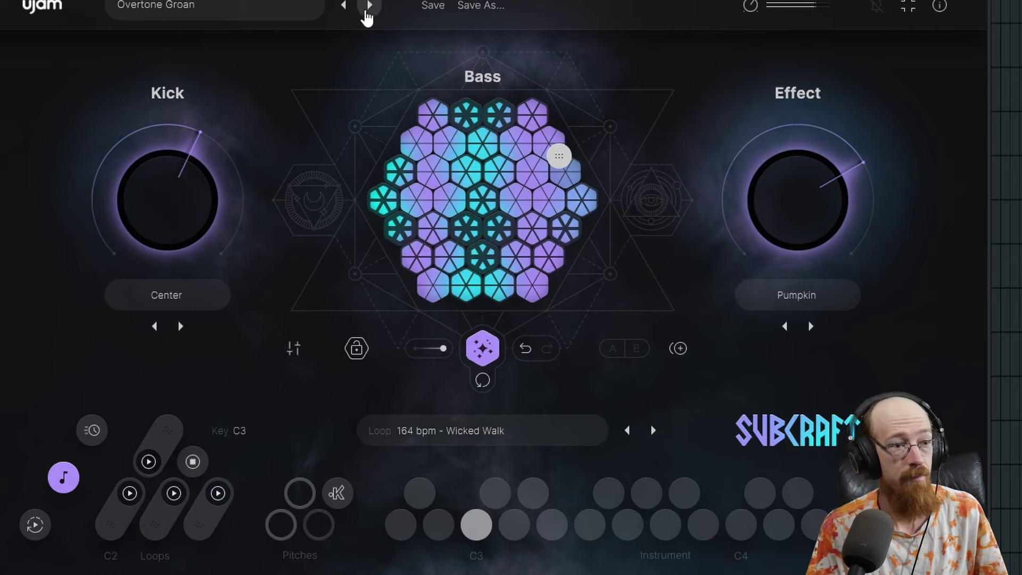
{"action": "left_click", "coordinate": [367, 12]}
{"action": "left_click", "coordinate": [366, 11]}
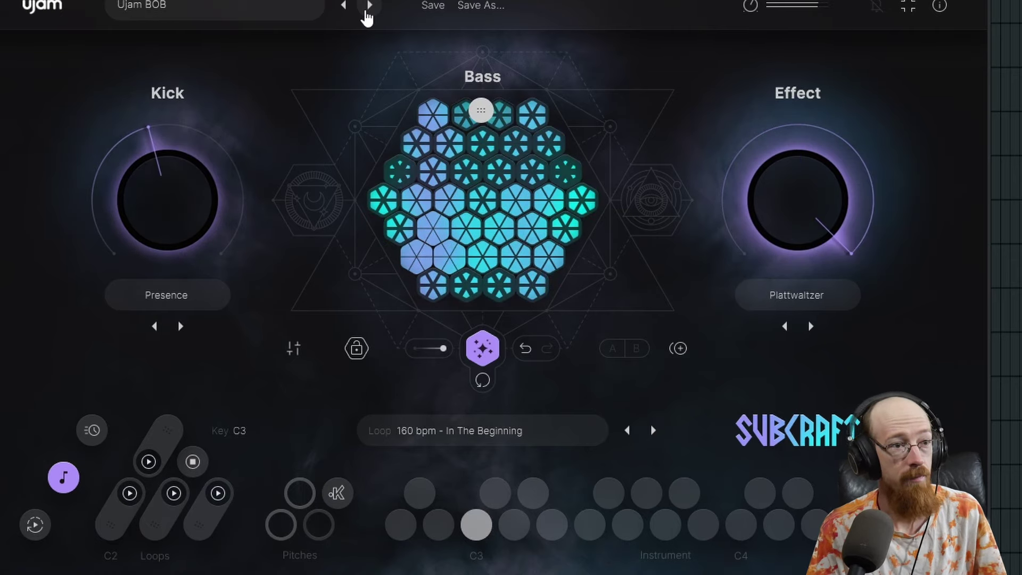
{"action": "left_click", "coordinate": [367, 12]}
{"action": "left_click", "coordinate": [366, 11]}
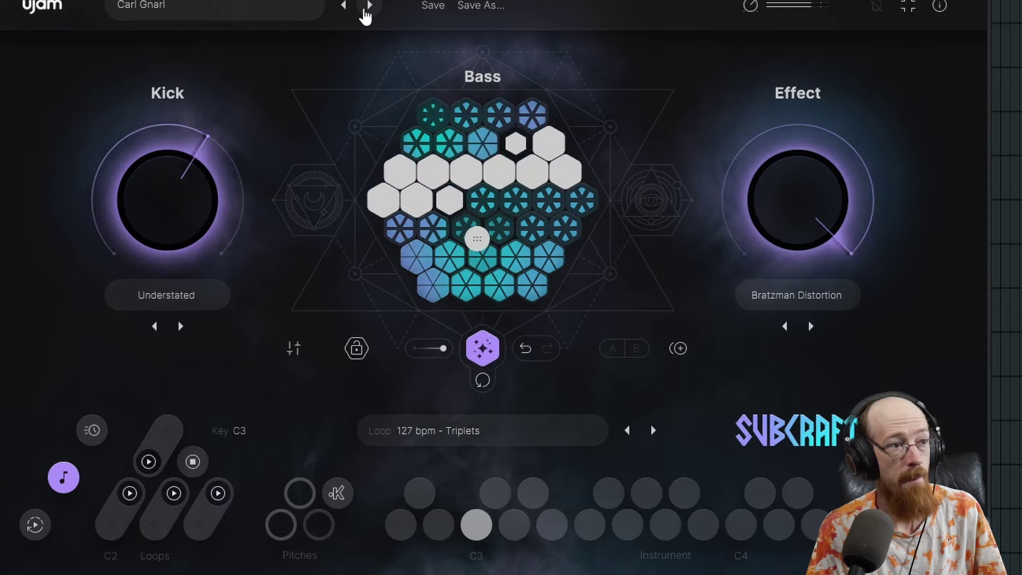
{"action": "left_click", "coordinate": [366, 11]}
{"action": "left_click", "coordinate": [367, 12]}
{"action": "left_click", "coordinate": [366, 12]}
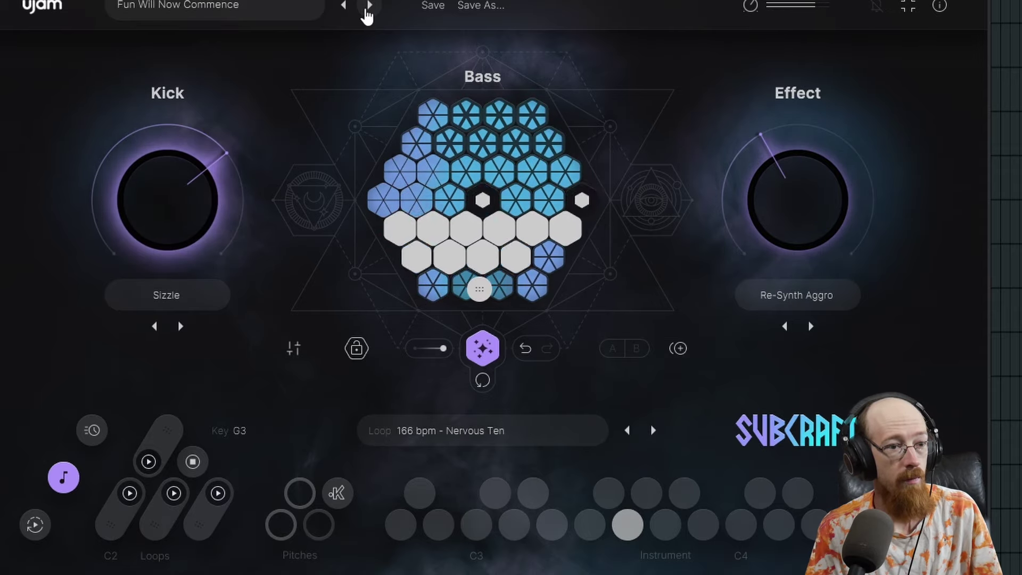
{"action": "left_click", "coordinate": [366, 12]}
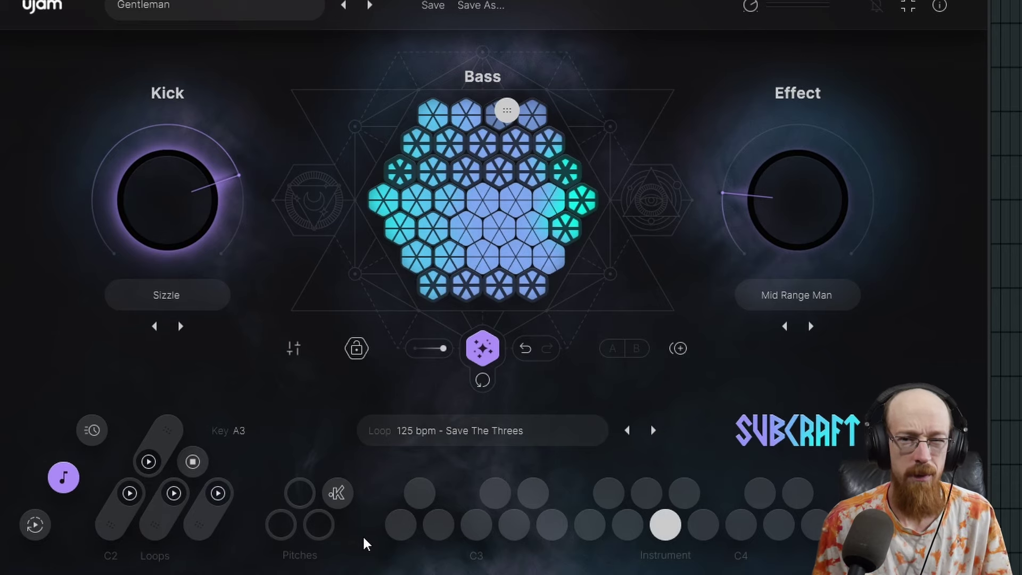
{"action": "left_click", "coordinate": [293, 348]}
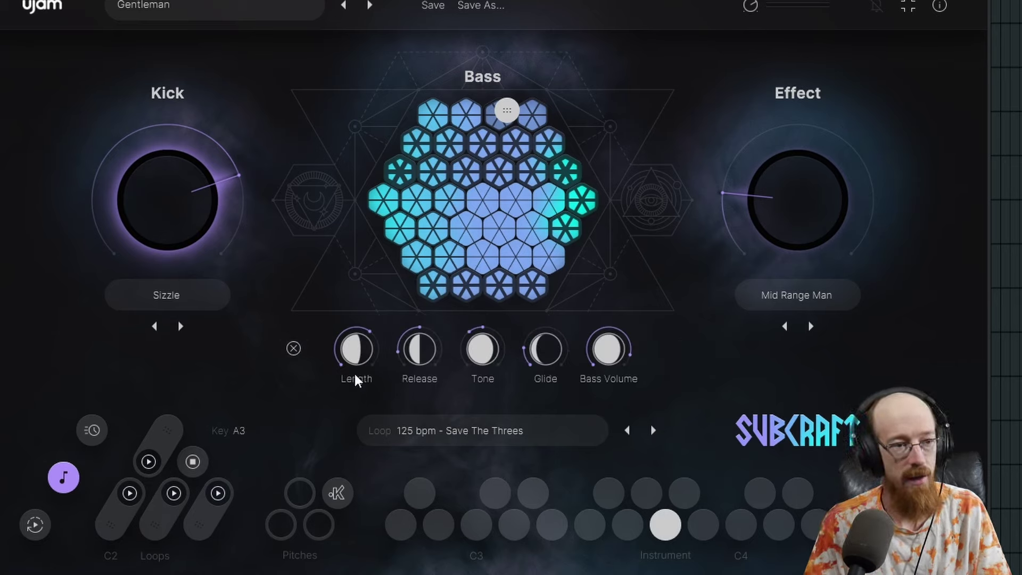
{"action": "left_click", "coordinate": [293, 348]}
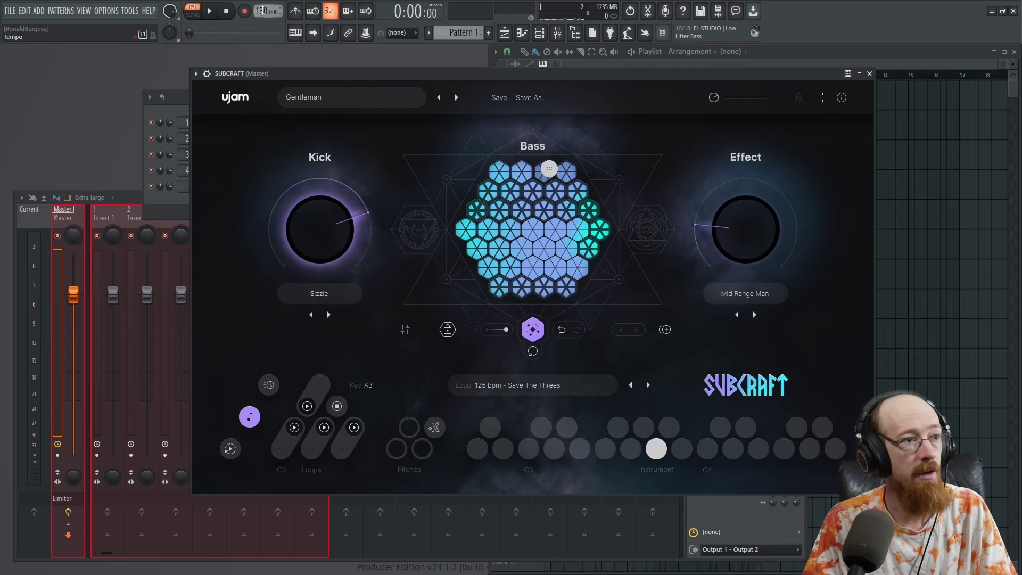
Step: Set the project tempo to 70 BPM
{"action": "right_click", "coordinate": [263, 10]}
{"action": "left_click", "coordinate": [298, 151]}
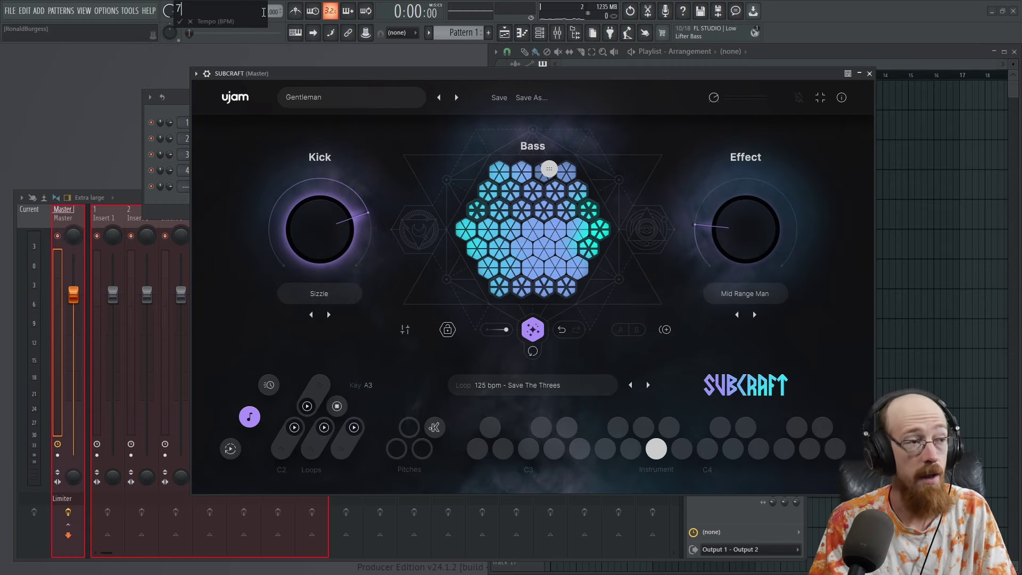
{"action": "key", "text": "Return"}
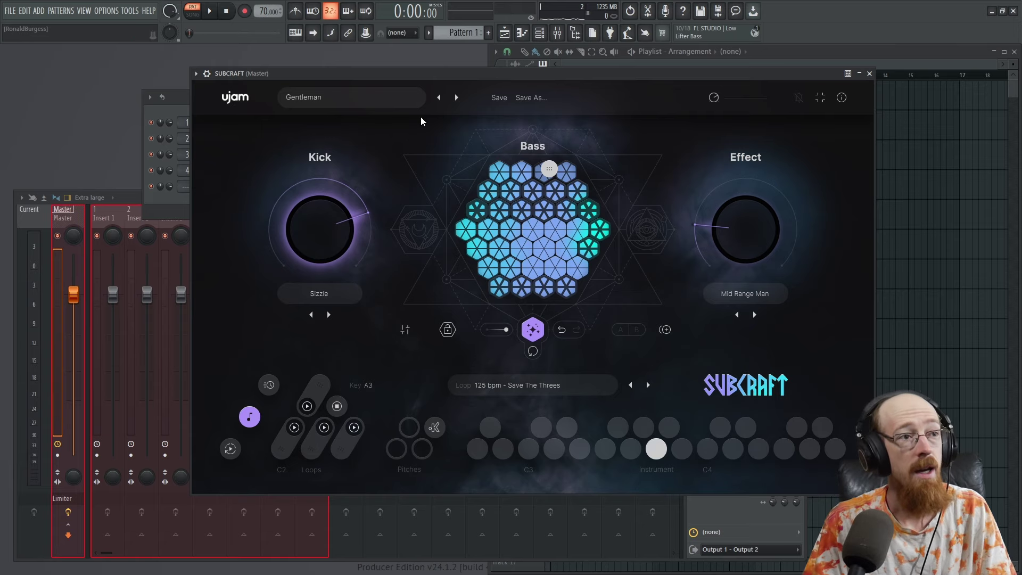
Step: Record a bass line of long C5 notes with short higher notes between them into Pattern 1
{"action": "left_click_drag", "start_coordinate": [672, 72], "coordinate": [659, 71]}
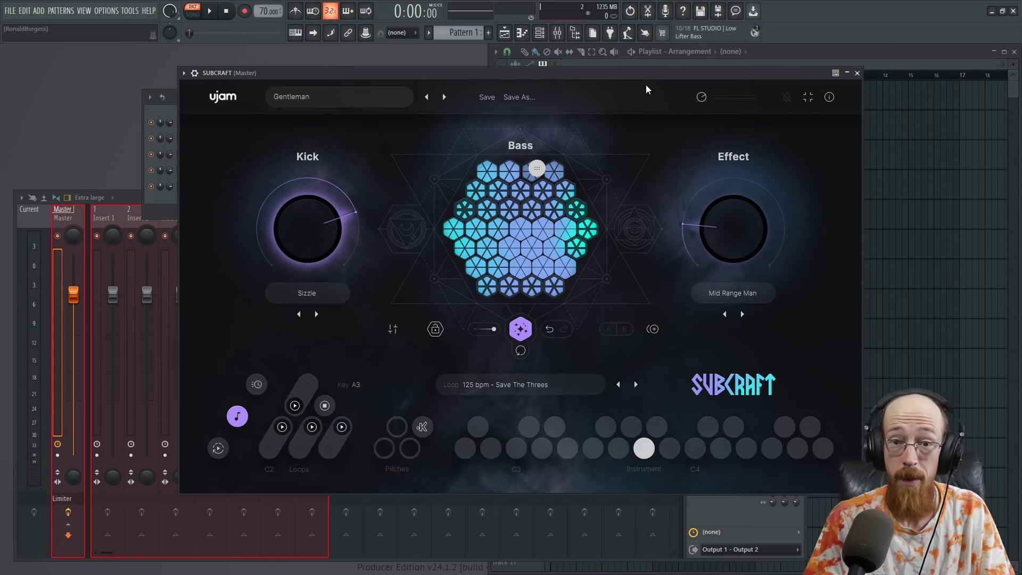
{"action": "key", "text": "space"}
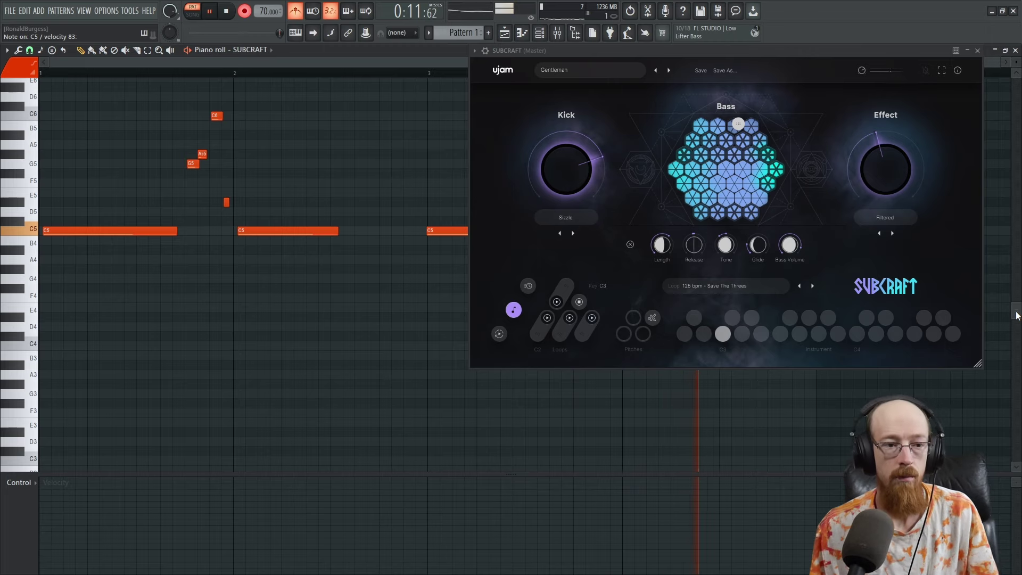
{"action": "key", "text": "space"}
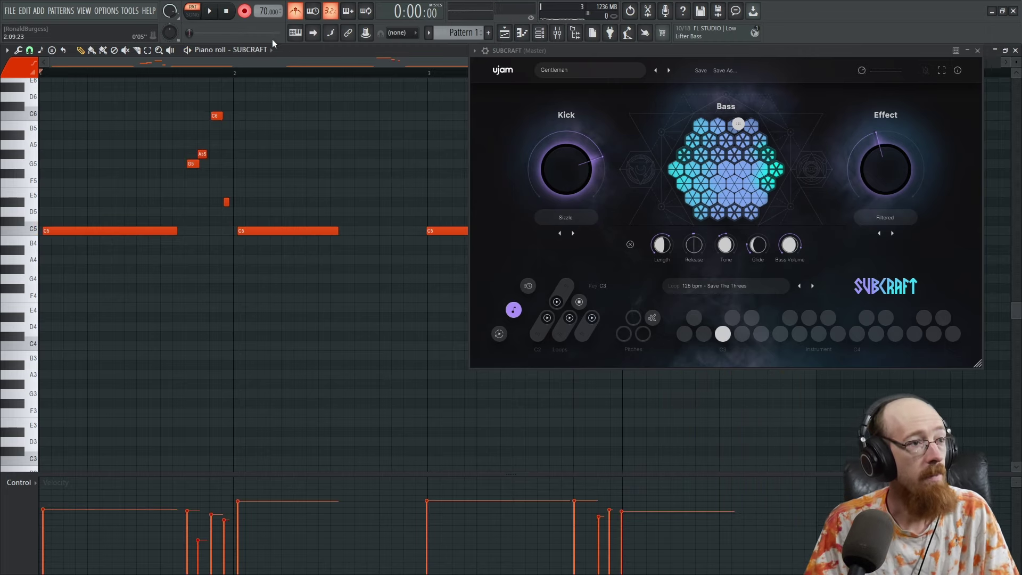
Step: Move the short G5 and C6 notes near the end of the first bar slightly earlier
{"action": "scroll", "coordinate": [232, 167], "scroll_direction": "up", "scroll_amount": 2}
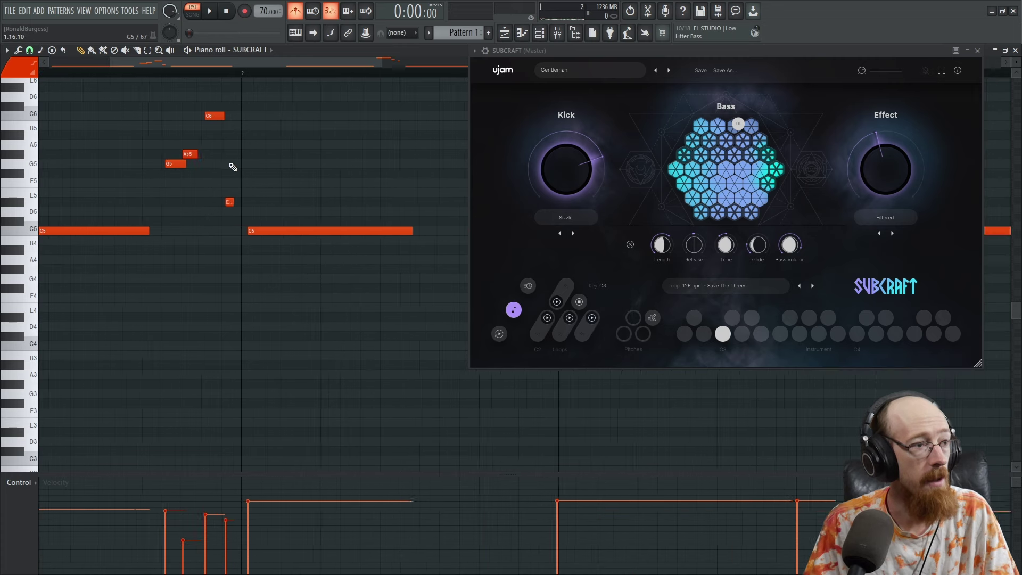
{"action": "scroll", "coordinate": [233, 167], "scroll_direction": "up", "scroll_amount": 2}
{"action": "scroll", "coordinate": [428, 198], "scroll_direction": "up", "scroll_amount": 1}
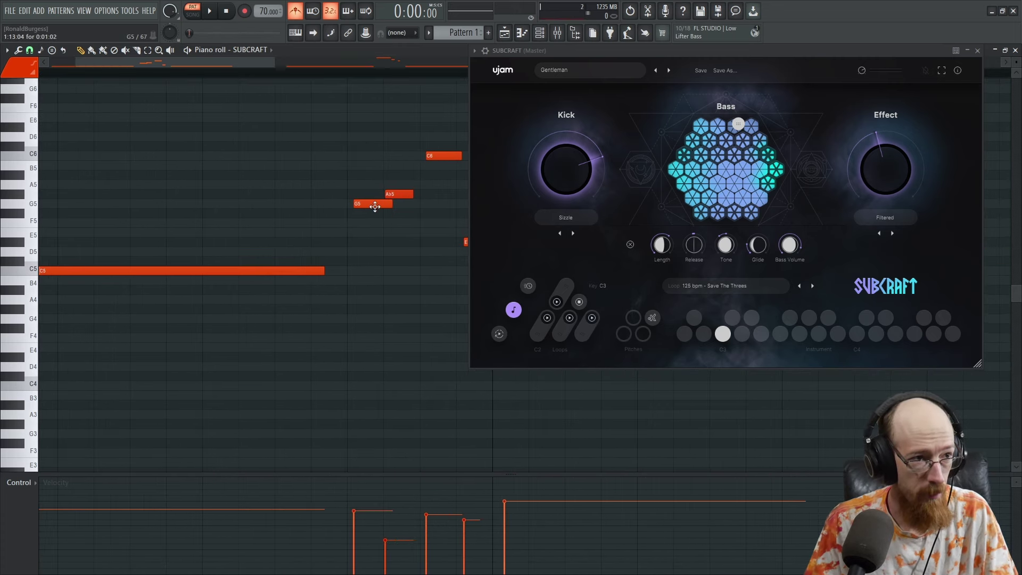
{"action": "left_click_drag", "start_coordinate": [372, 206], "coordinate": [367, 205]}
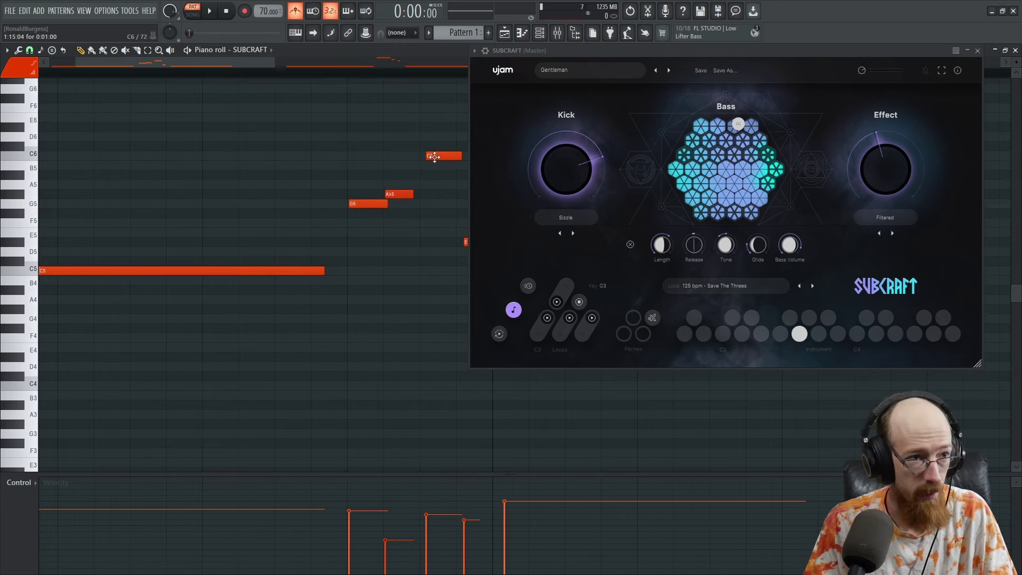
{"action": "left_click_drag", "start_coordinate": [431, 155], "coordinate": [425, 155]}
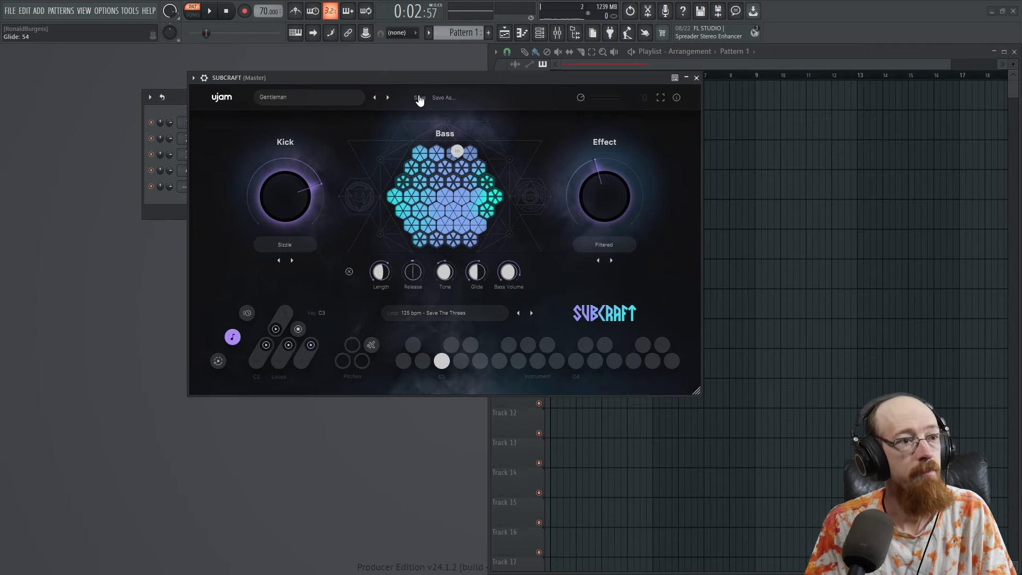
Step: Switch the SUBCRAFT window to its larger size and play back the pattern briefly
{"action": "left_click", "coordinate": [660, 97]}
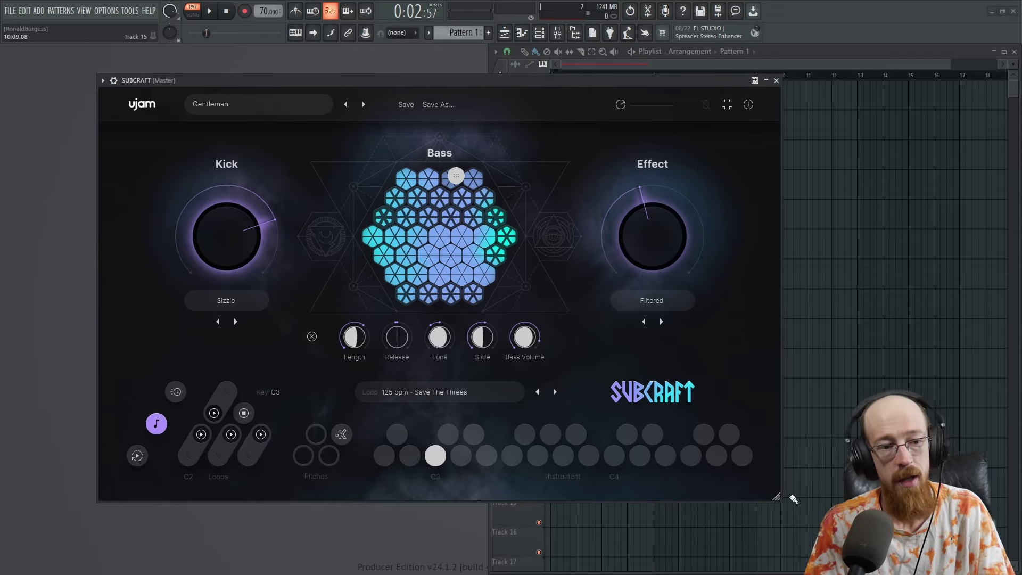
{"action": "left_click", "coordinate": [727, 104]}
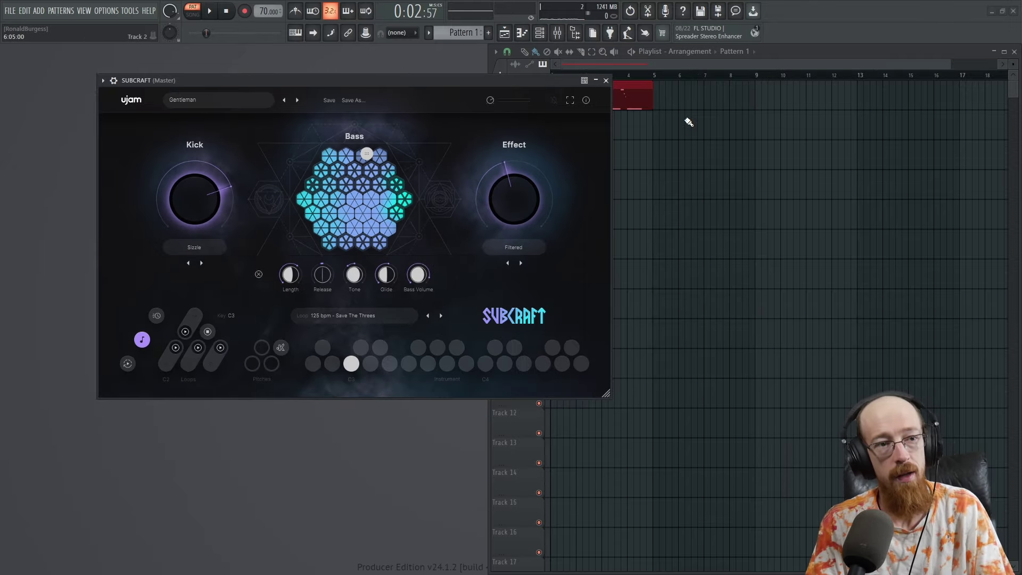
{"action": "left_click", "coordinate": [570, 101]}
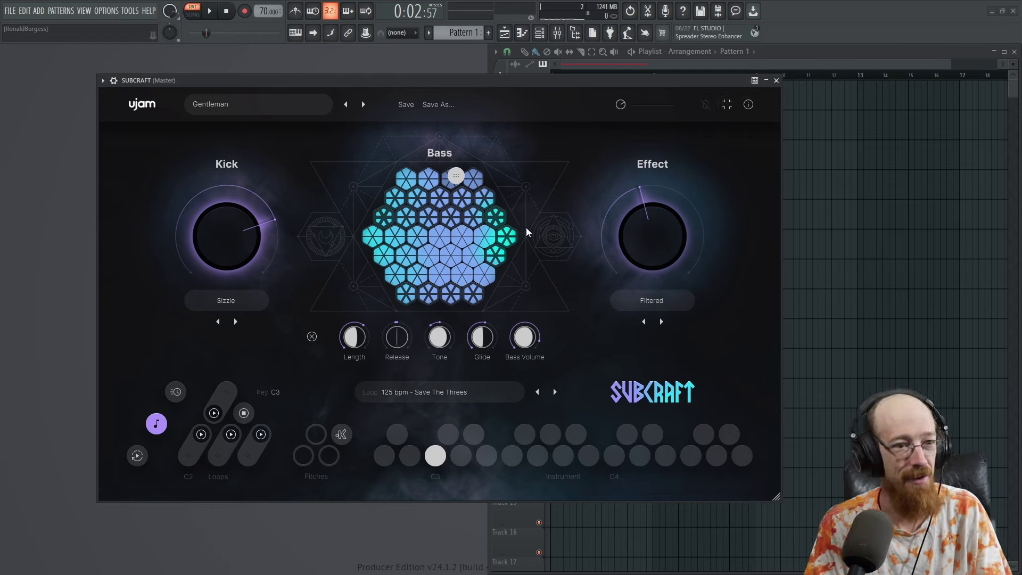
{"action": "key", "text": "space"}
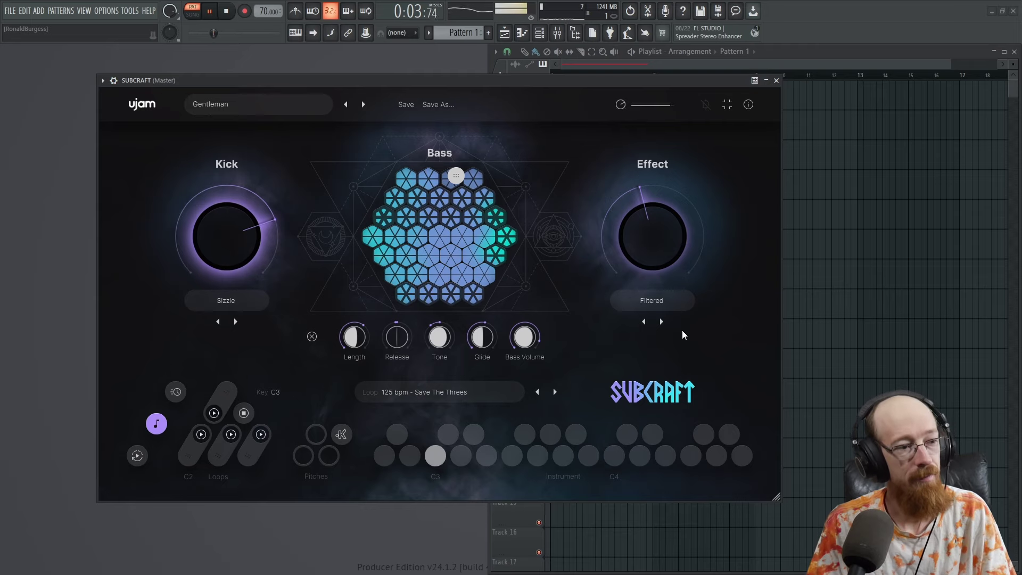
{"action": "key", "text": "space"}
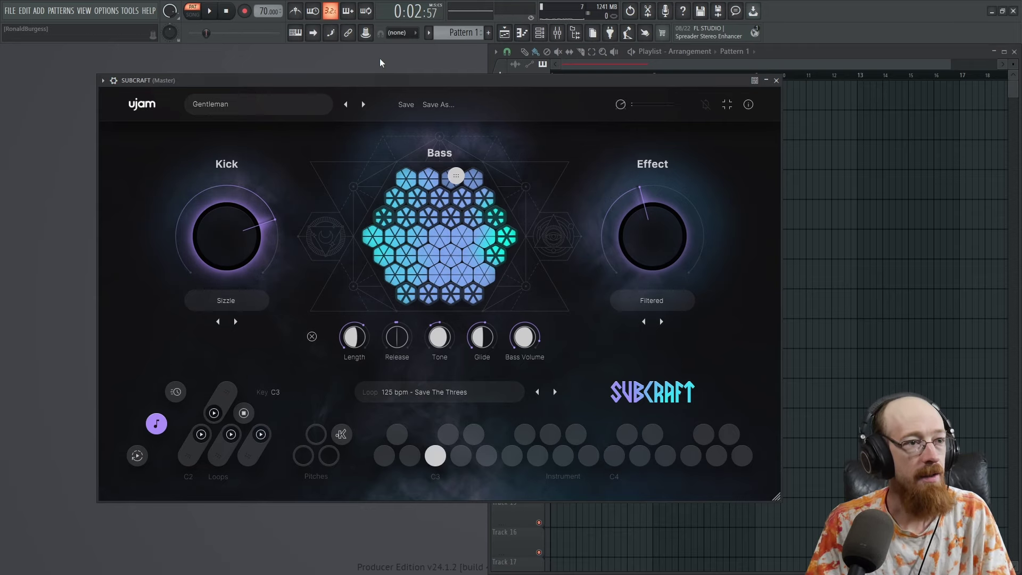
Step: Play back Pattern 1 with its notes shown in the piano roll beside the SUBCRAFT window, and close both windows
{"action": "left_click_drag", "start_coordinate": [596, 86], "coordinate": [567, 211]}
{"action": "double_click", "coordinate": [579, 100]}
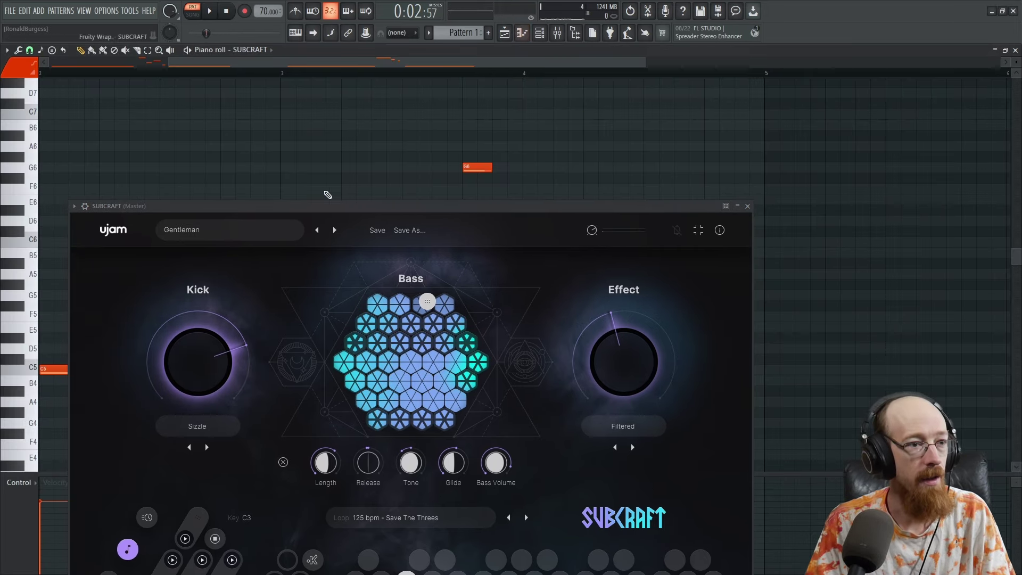
{"action": "left_click_drag", "start_coordinate": [349, 209], "coordinate": [631, 154]}
{"action": "scroll", "coordinate": [359, 235], "scroll_direction": "up", "scroll_amount": 4}
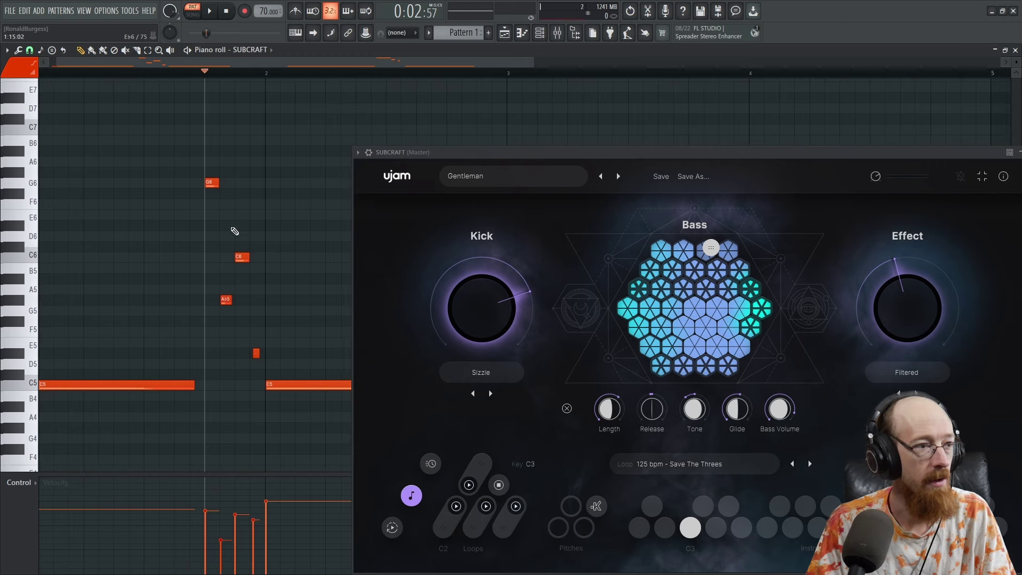
{"action": "left_click_drag", "start_coordinate": [726, 153], "coordinate": [668, 129]}
{"action": "key", "text": "space"}
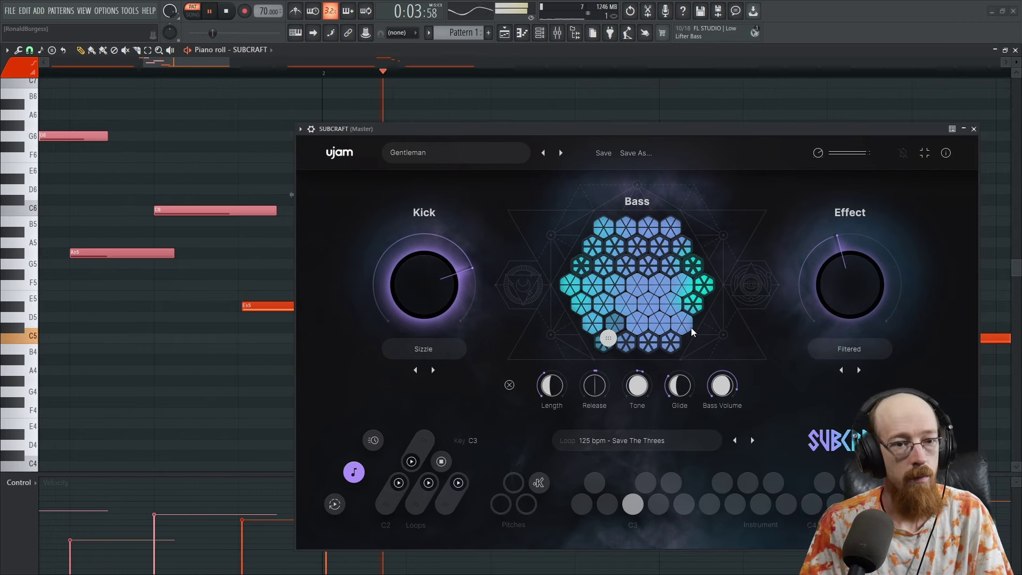
{"action": "key", "text": "space"}
{"action": "left_click", "coordinate": [973, 128]}
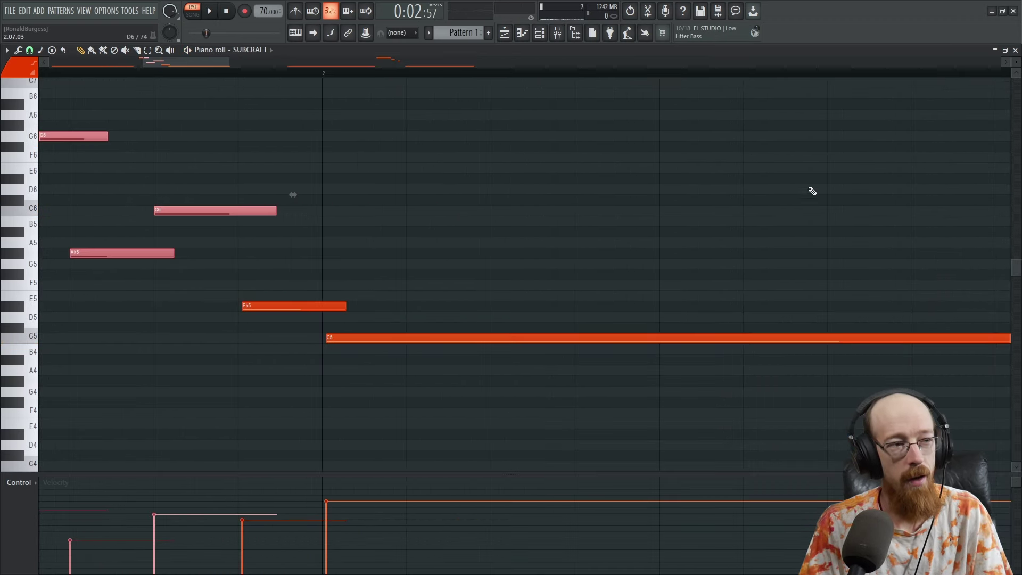
{"action": "left_click", "coordinate": [1015, 50]}
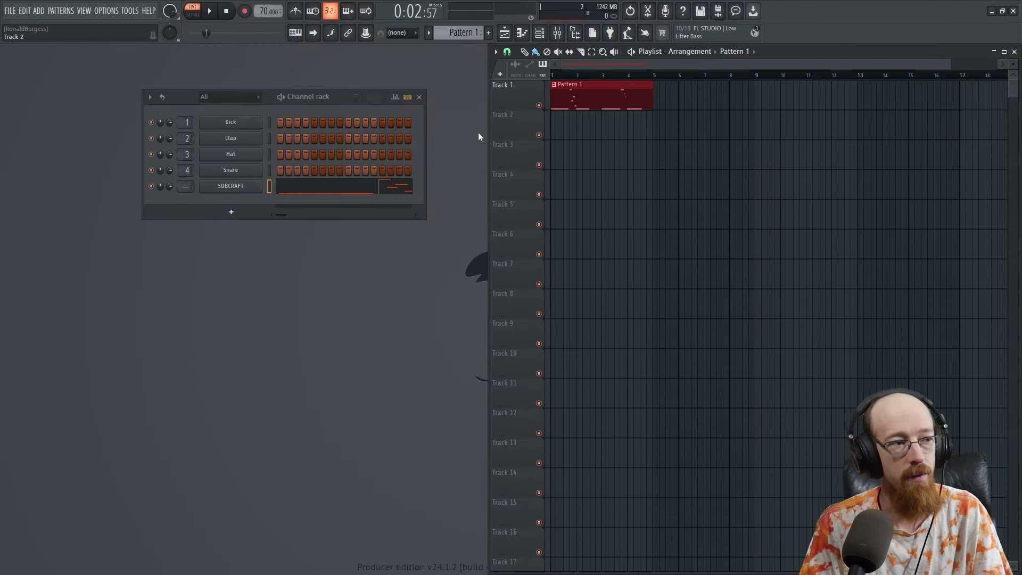
Step: Link the SUBCRAFT channel to its own mixer and playlist tracks coloured black, and move its playlist track up to the first row
{"action": "right_click", "coordinate": [241, 188]}
{"action": "key", "text": "a"}
{"action": "middle_click", "coordinate": [243, 191]}
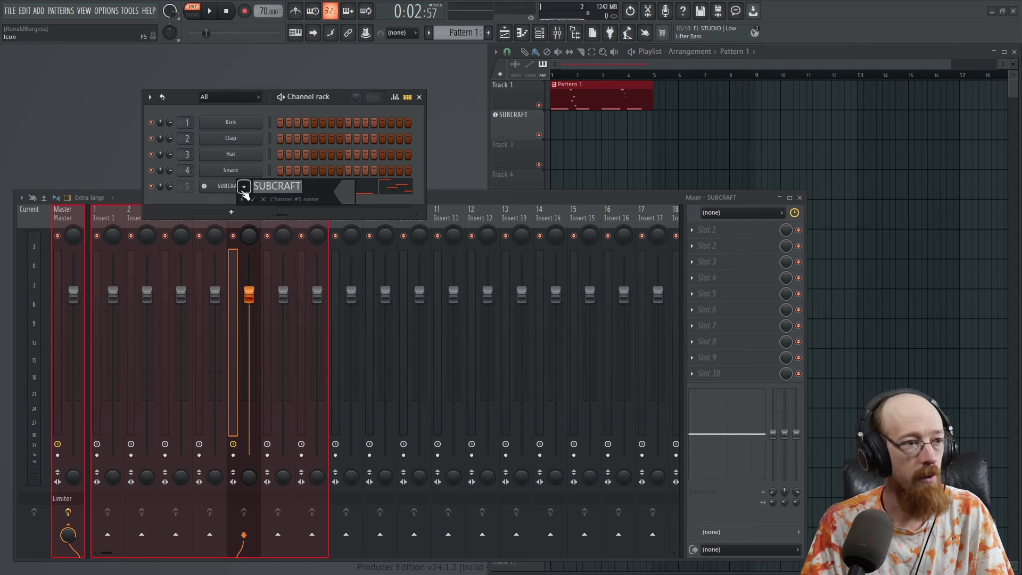
{"action": "left_click", "coordinate": [349, 196]}
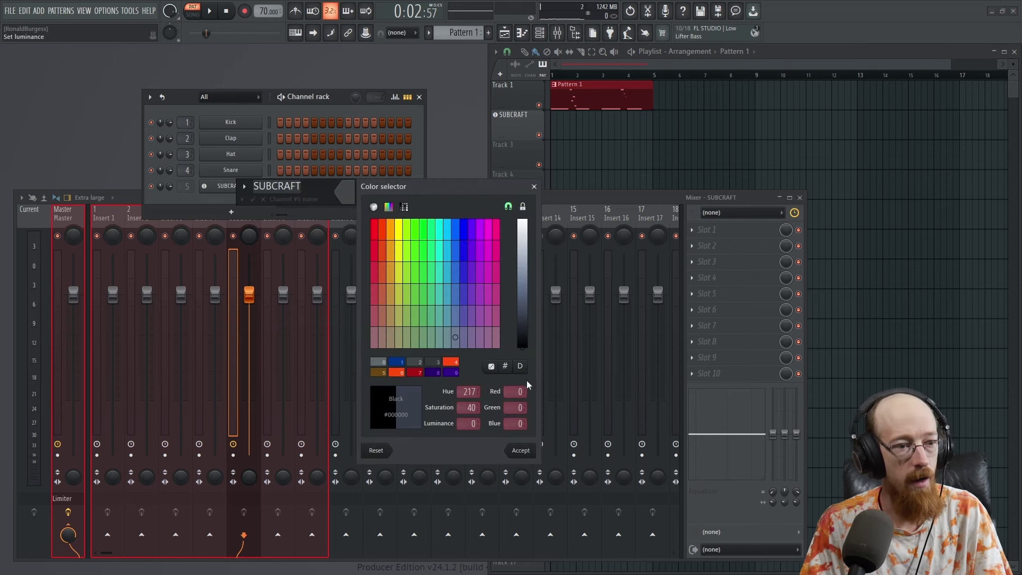
{"action": "left_click", "coordinate": [521, 451]}
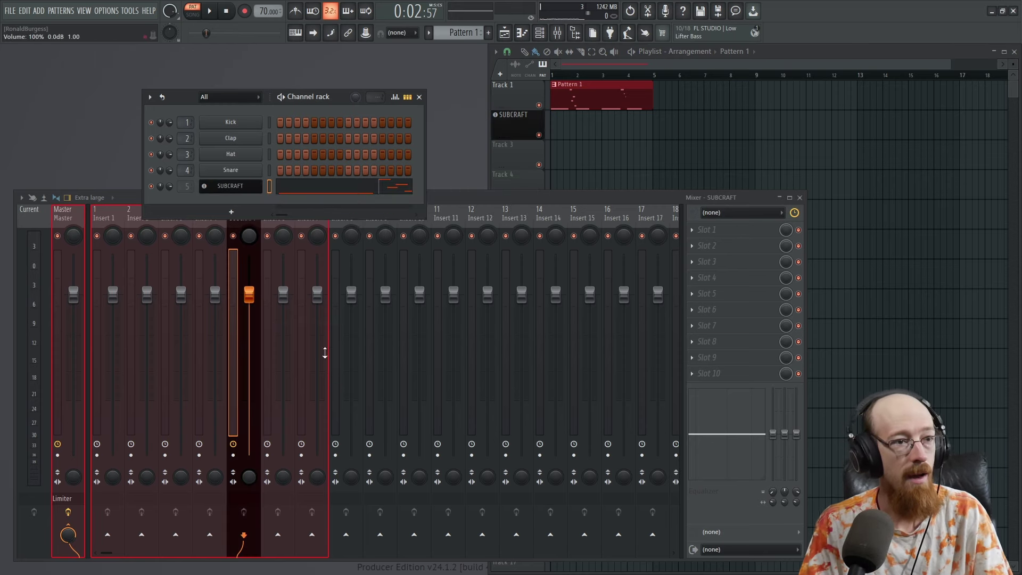
{"action": "left_click_drag", "start_coordinate": [524, 130], "coordinate": [574, 91]}
{"action": "left_click", "coordinate": [607, 134]}
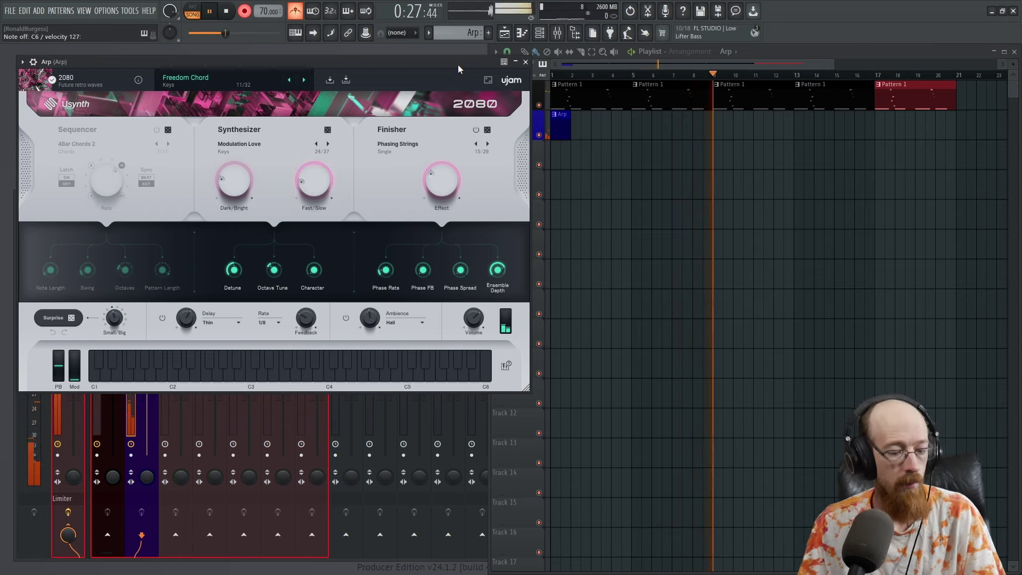
Step: Stop recording the Arp pattern and delete its recorded notes in bars 5 and 6 in the piano roll
{"action": "key", "text": "space"}
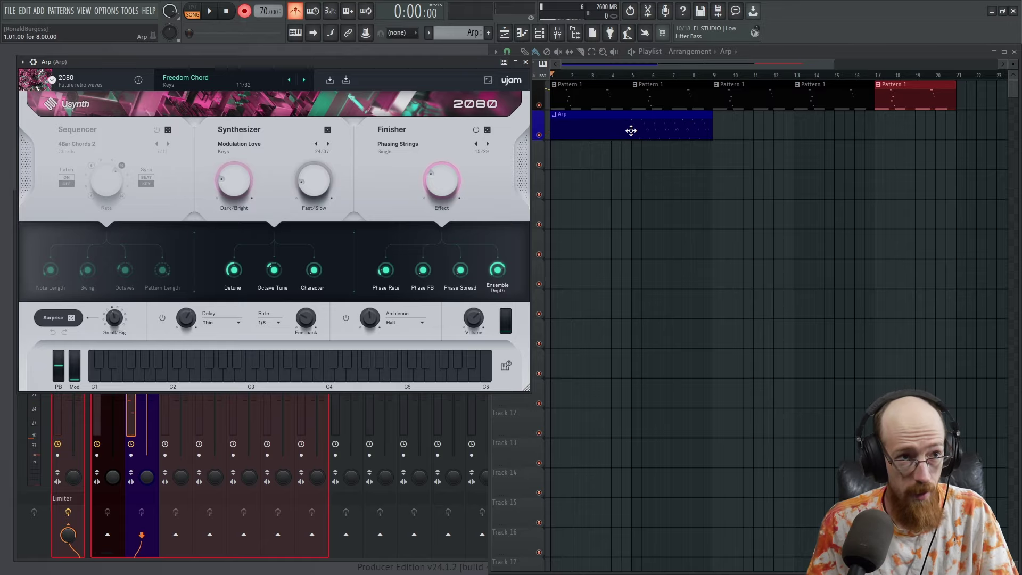
{"action": "double_click", "coordinate": [578, 128]}
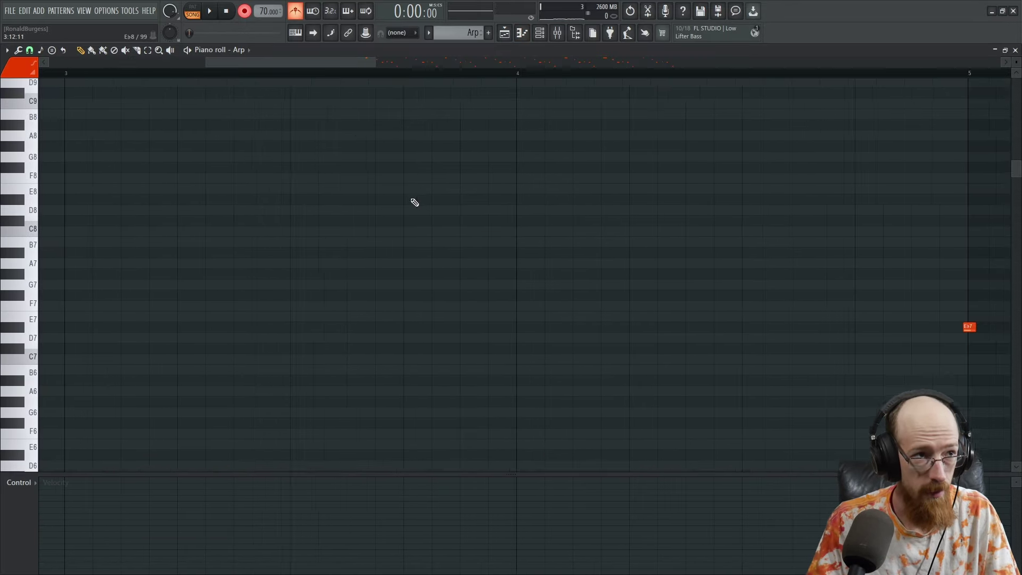
{"action": "left_click_drag", "start_coordinate": [400, 75], "coordinate": [748, 93]}
{"action": "key", "text": "Delete"}
{"action": "key", "text": "ctrl+Left"}
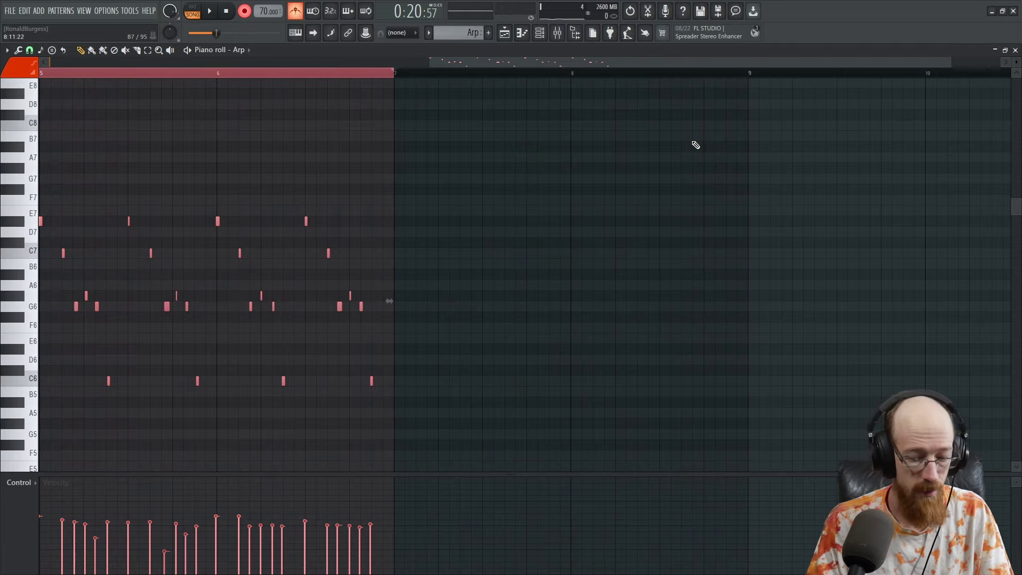
{"action": "key", "text": "Delete"}
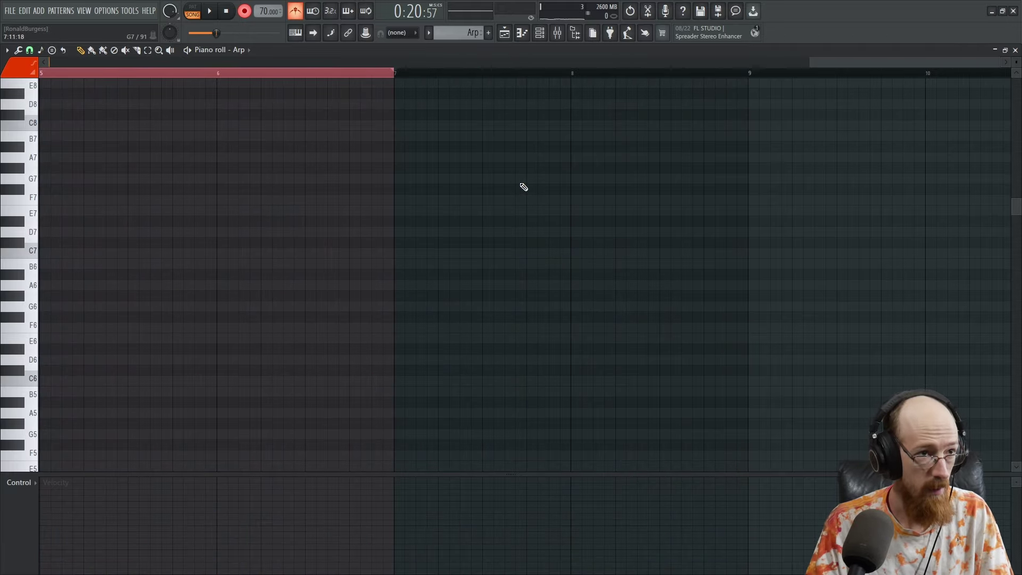
Step: Move the two-bar arp phrase from bar 7 to the start of bar 1, and play it back with the bass line
{"action": "key", "text": "ctrl+v"}
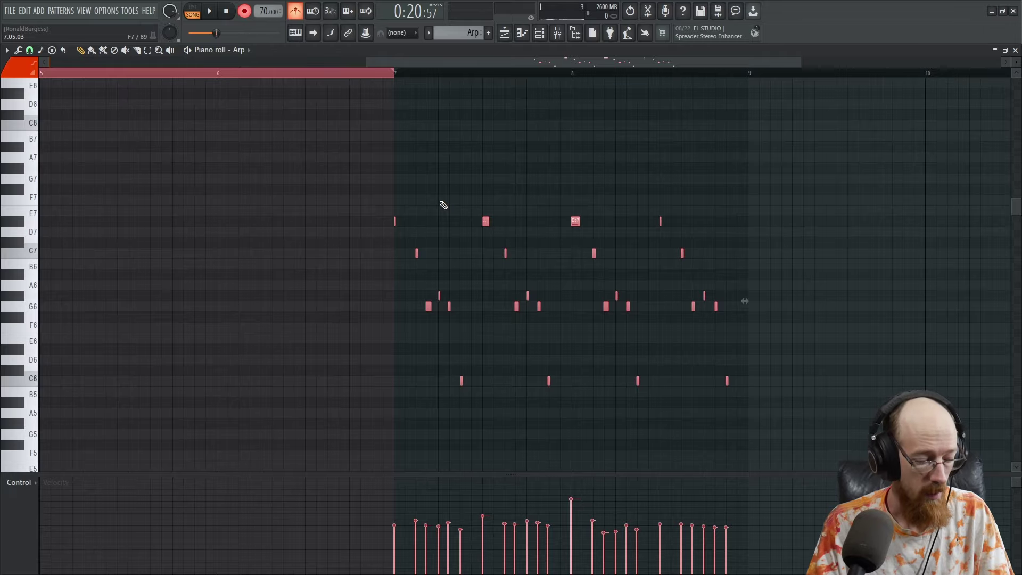
{"action": "key", "text": "Delete"}
{"action": "key", "text": "ctrl+a"}
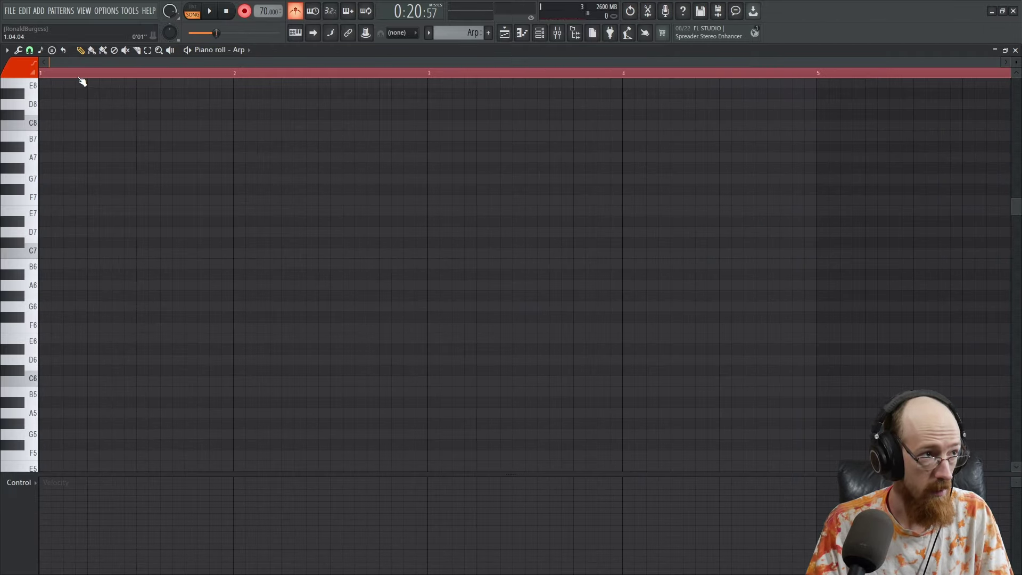
{"action": "key", "text": "ctrl+d"}
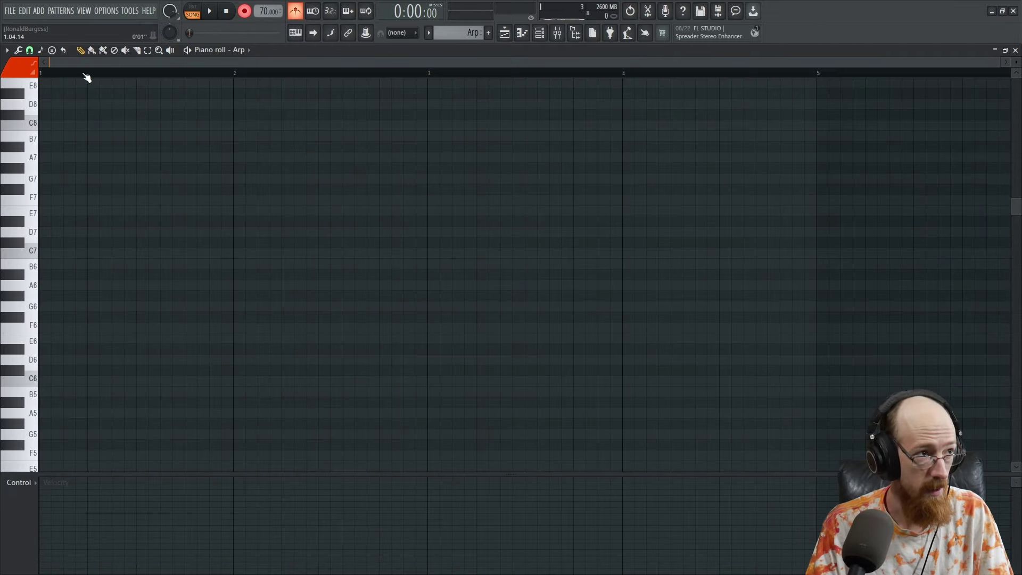
{"action": "key", "text": "ctrl+v"}
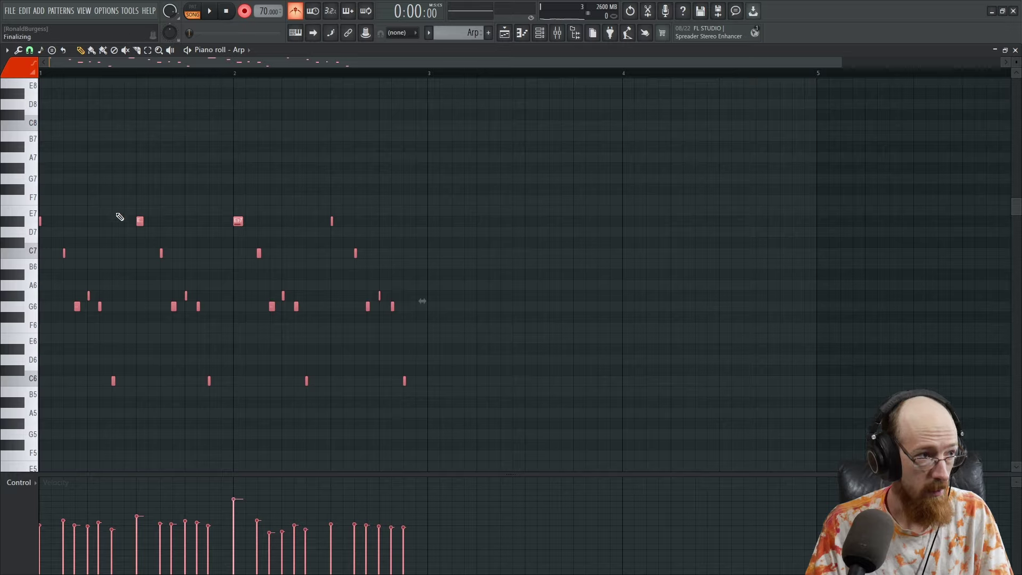
{"action": "key", "text": "space"}
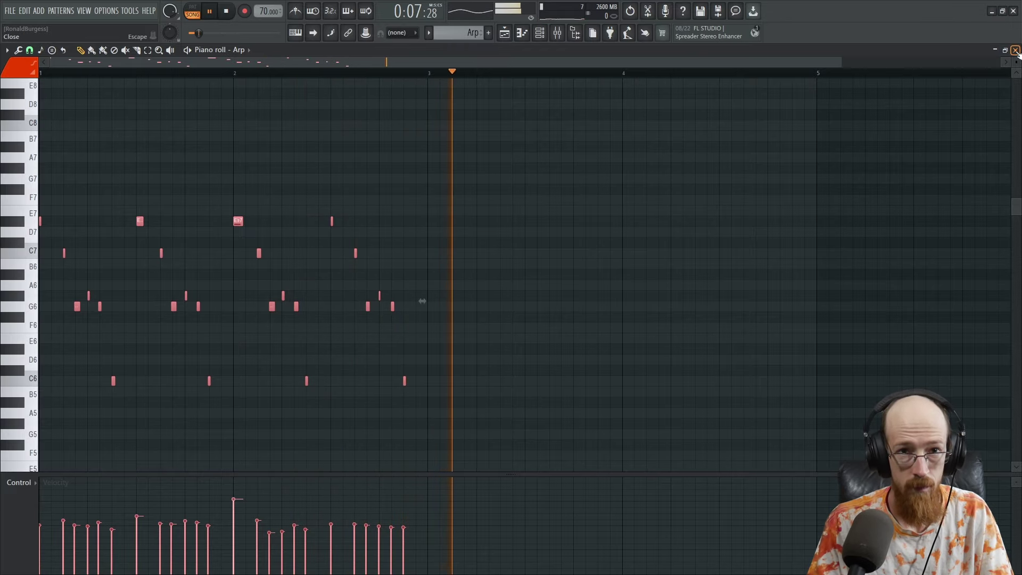
{"action": "key", "text": "F7"}
{"action": "key", "text": "space"}
Step: Rename the four-bar Arp #2 pattern as Main Arp
{"action": "left_click", "coordinate": [602, 126]}
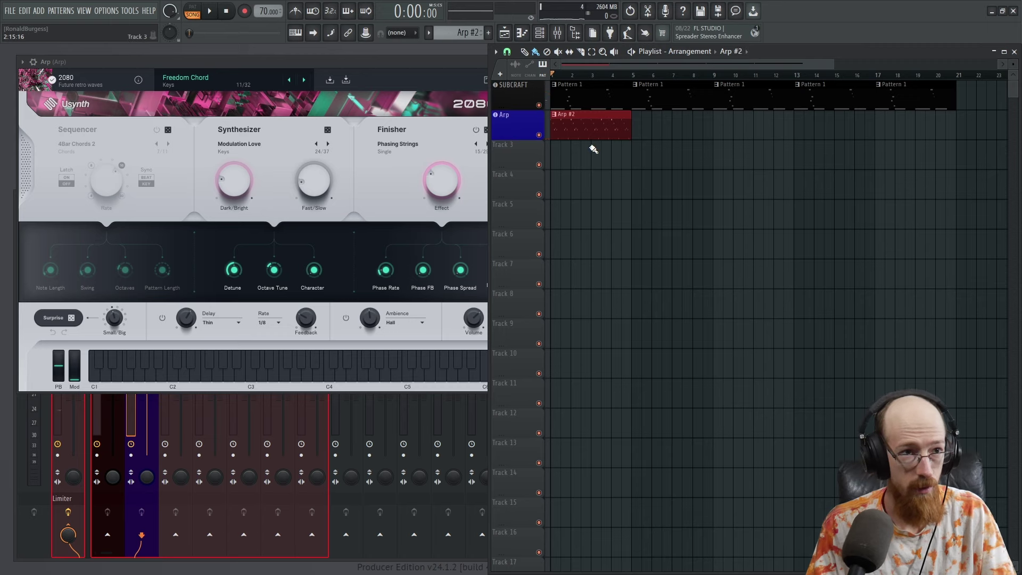
{"action": "key", "text": "F2"}
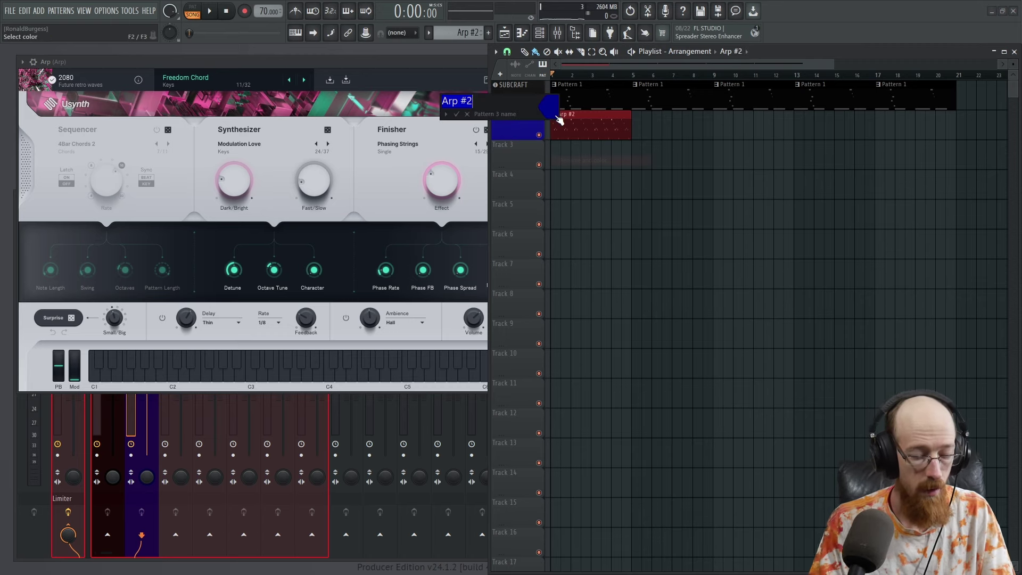
{"action": "type", "text": "Main A"}
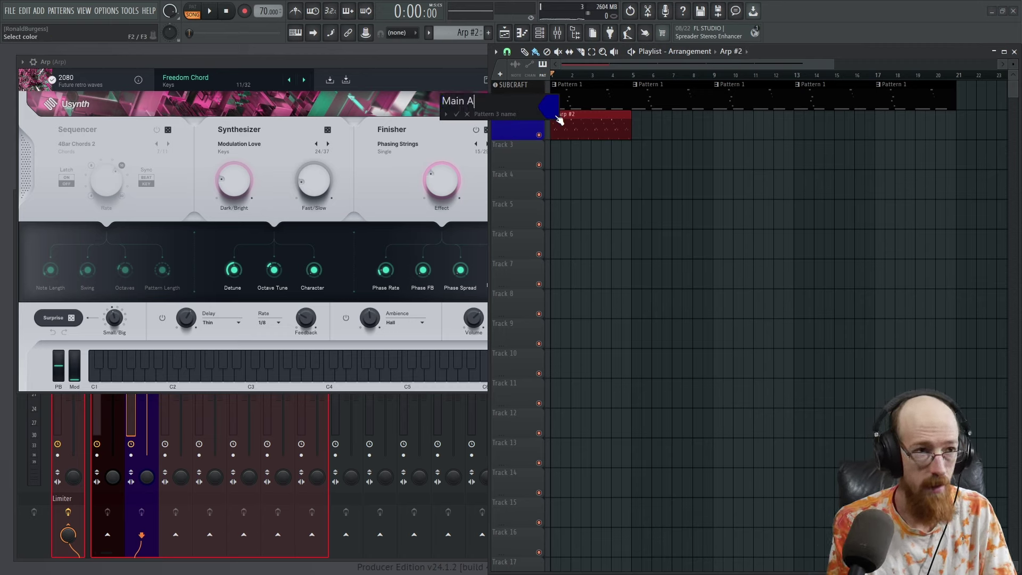
{"action": "type", "text": "rp"}
{"action": "key", "text": "Return"}
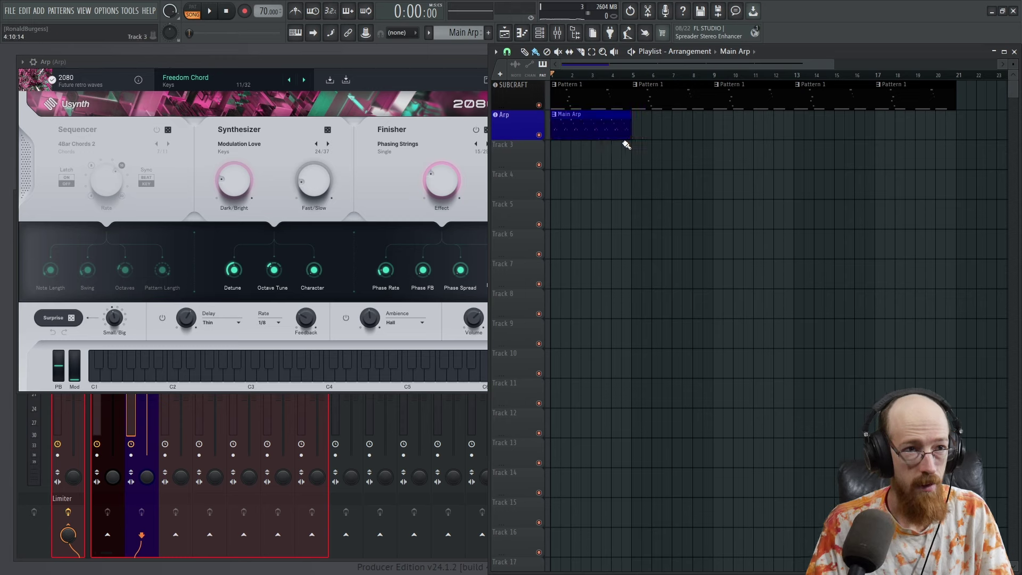
Step: Set the Arp synth's ambience amount to 72 % and its type to Outer Space during playback, and close the synth window
{"action": "left_click", "coordinate": [398, 59]}
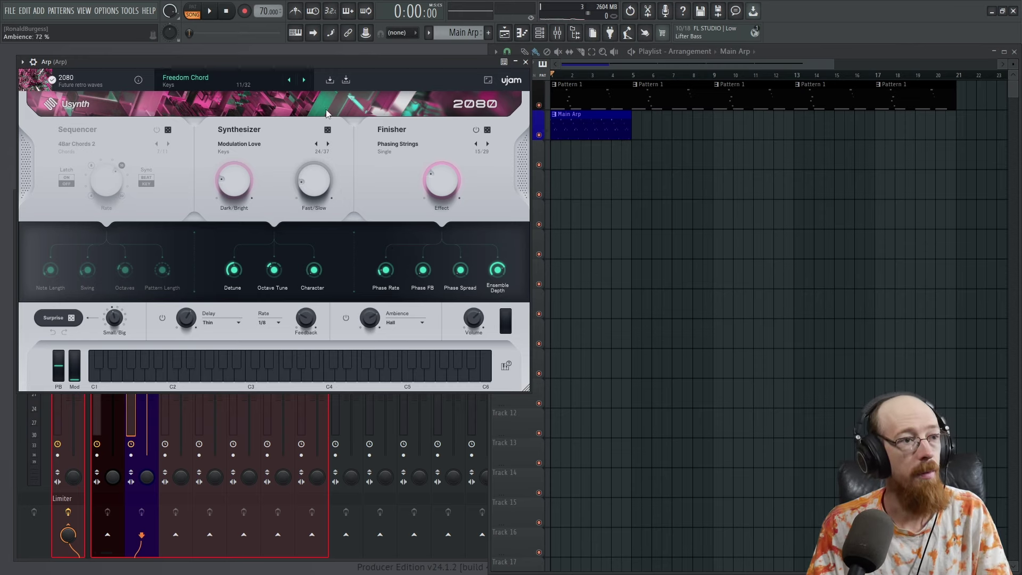
{"action": "key", "text": "space"}
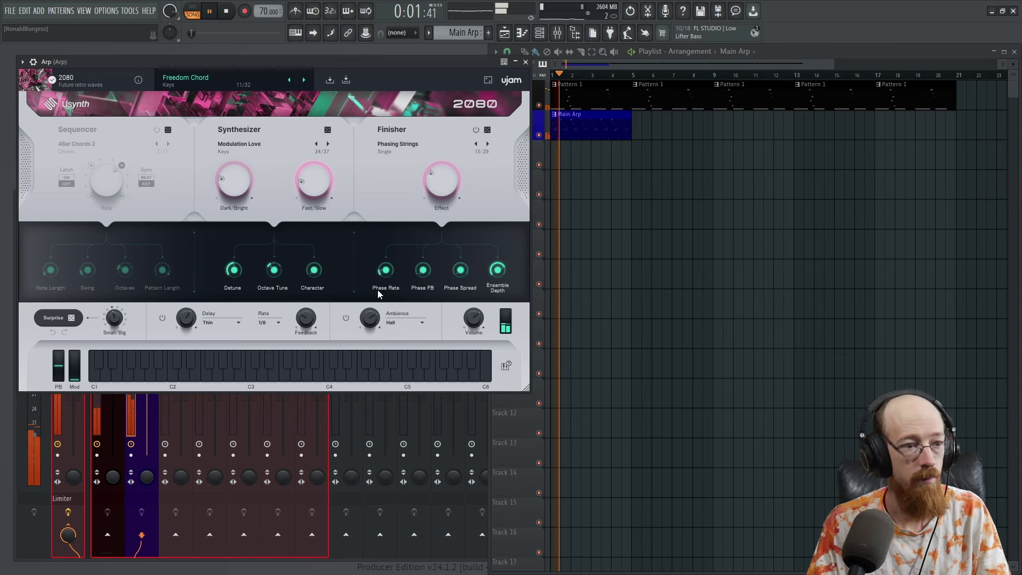
{"action": "left_click", "coordinate": [414, 322]}
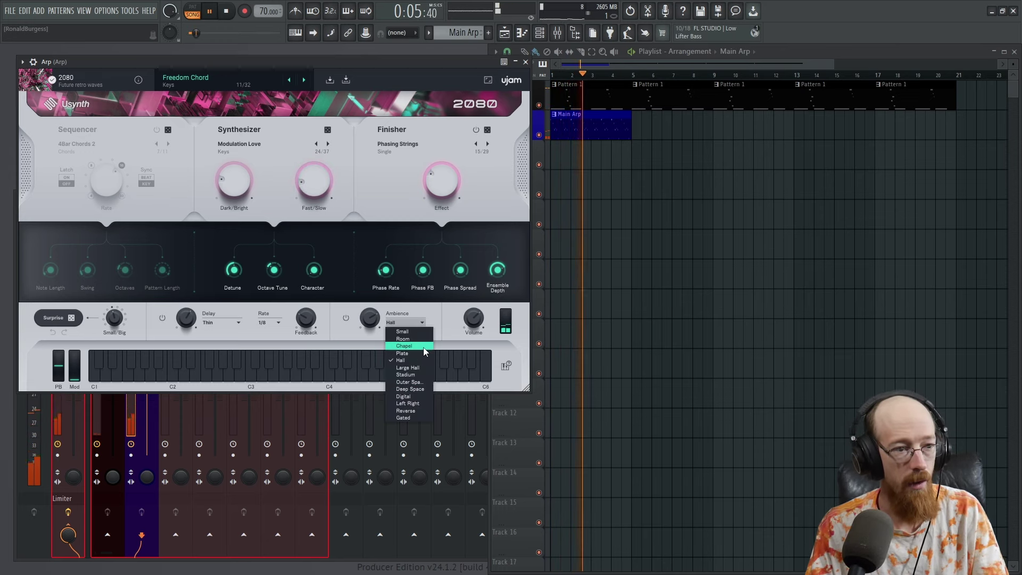
{"action": "left_click", "coordinate": [418, 382]}
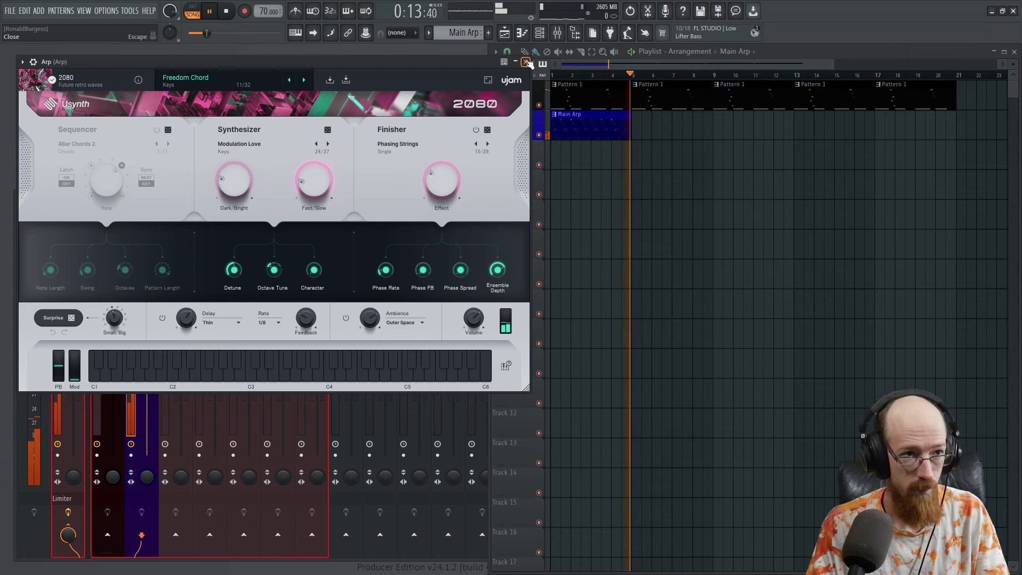
{"action": "key", "text": "space"}
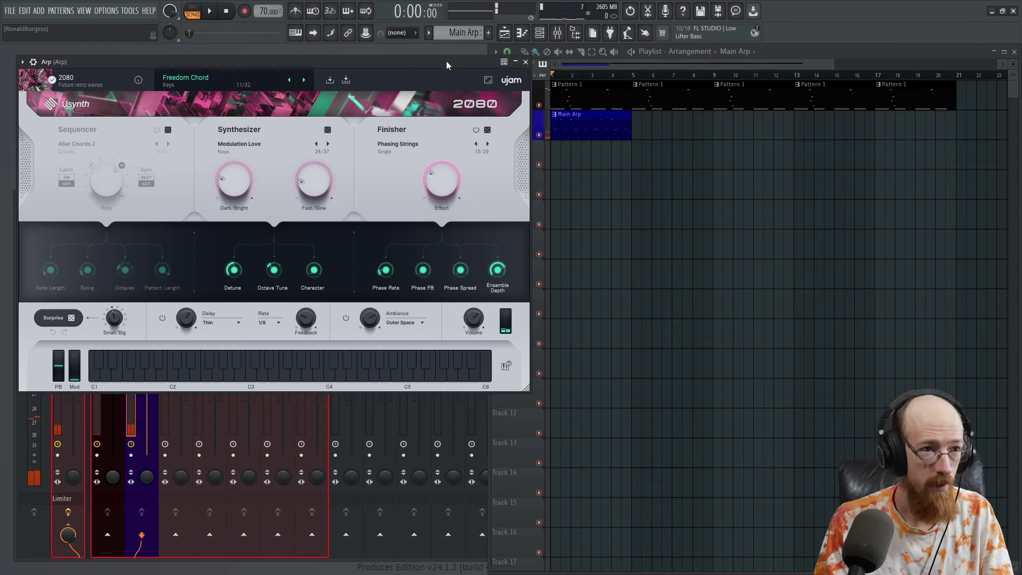
{"action": "left_click", "coordinate": [525, 62]}
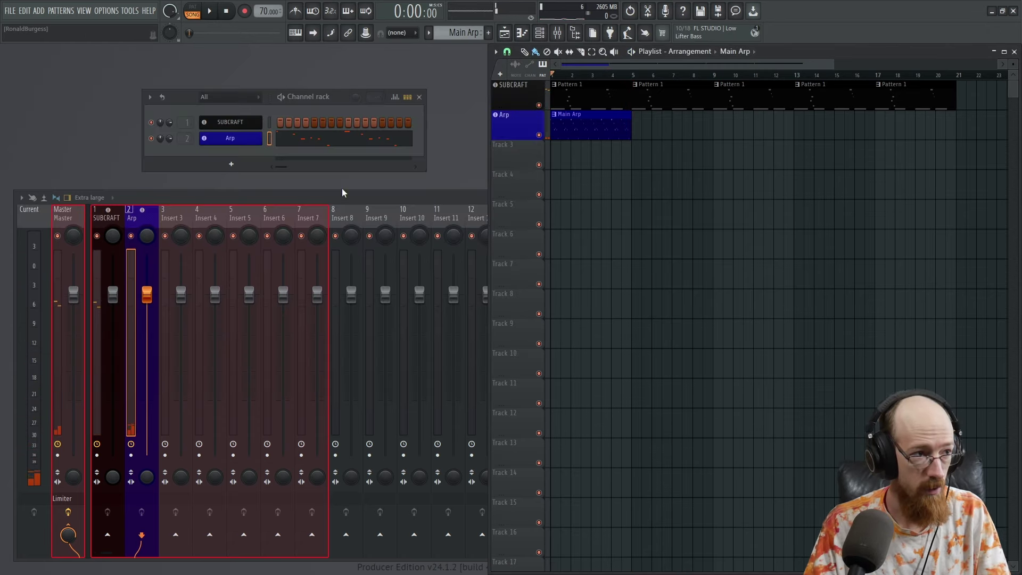
Step: Insert Parametric EQ 2 in the first effect slot of the Arp mixer track and lower its mid bands to create a dip
{"action": "left_click", "coordinate": [234, 207]}
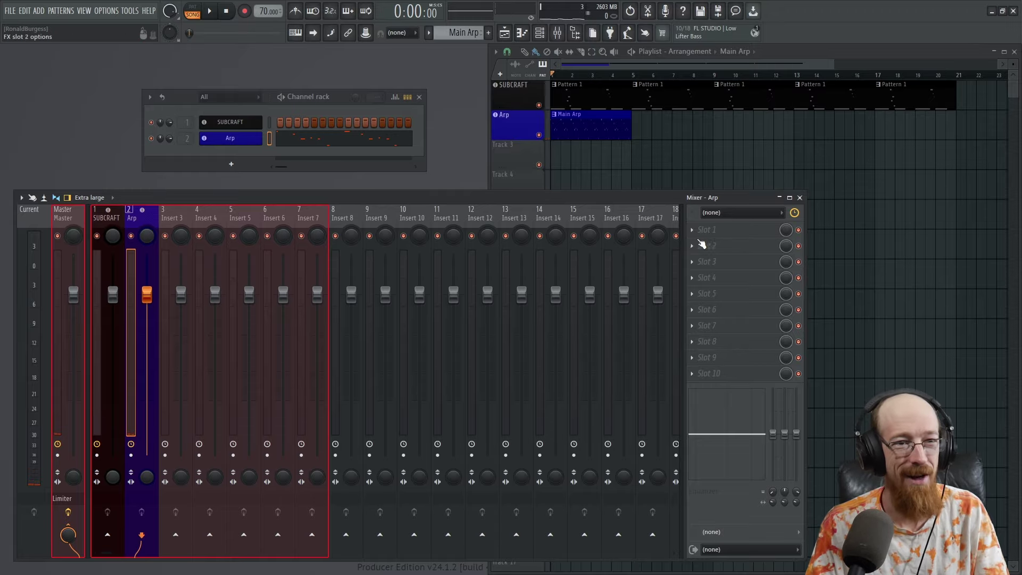
{"action": "left_click", "coordinate": [730, 230]}
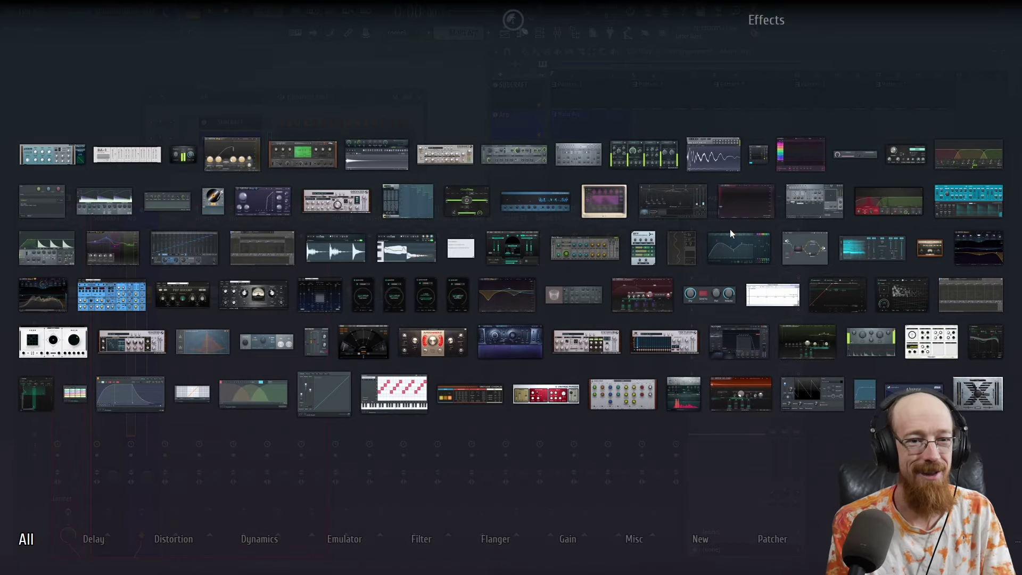
{"action": "type", "text": "para"}
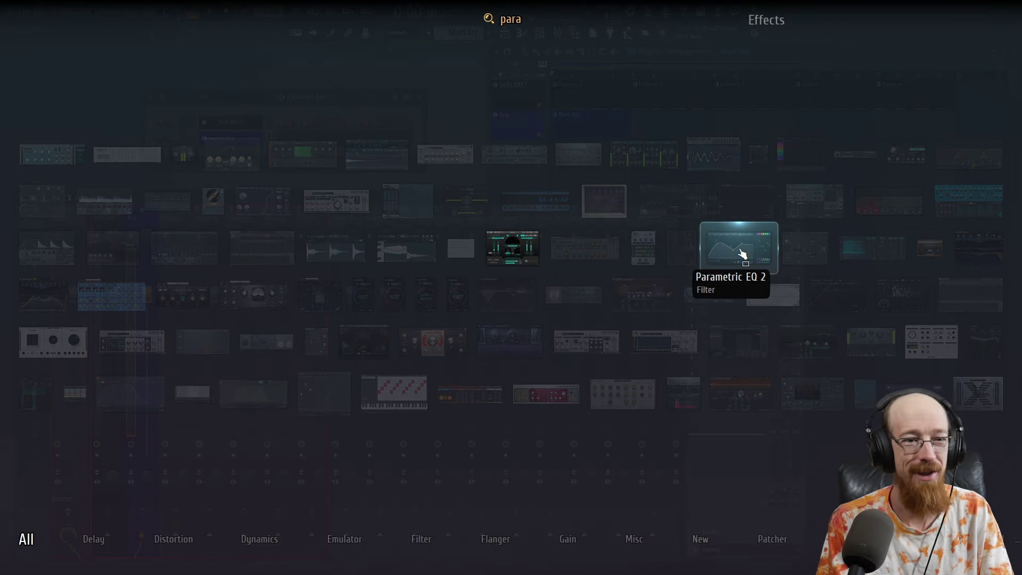
{"action": "left_click", "coordinate": [742, 254]}
{"action": "left_click_drag", "start_coordinate": [240, 253], "coordinate": [206, 260]}
Step: Make band 1 of the Arp EQ a high-pass filter positioned beside band 3, and adjust band 5 before playing the song back
{"action": "right_click", "coordinate": [110, 245]}
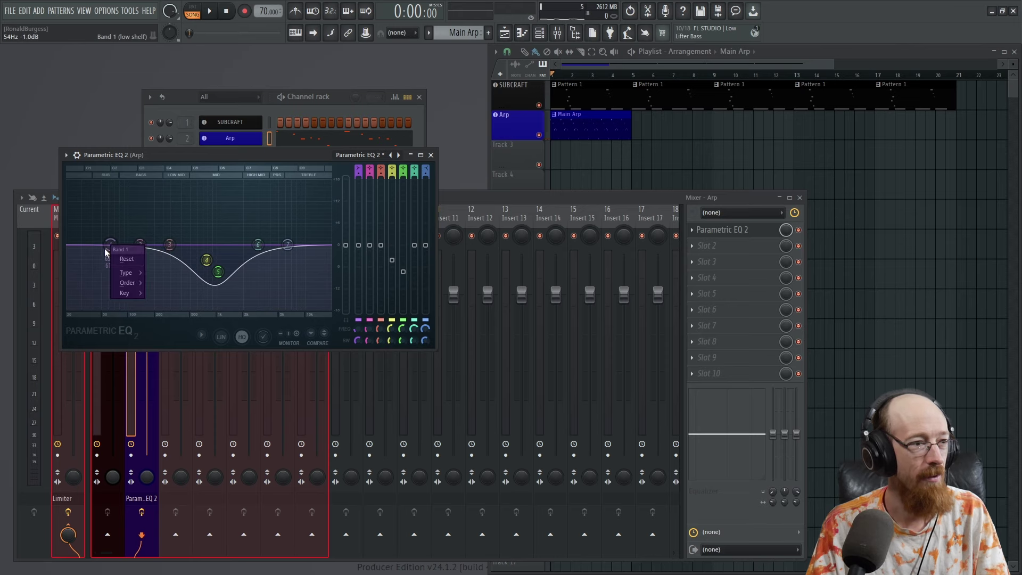
{"action": "mouse_move", "coordinate": [142, 283]}
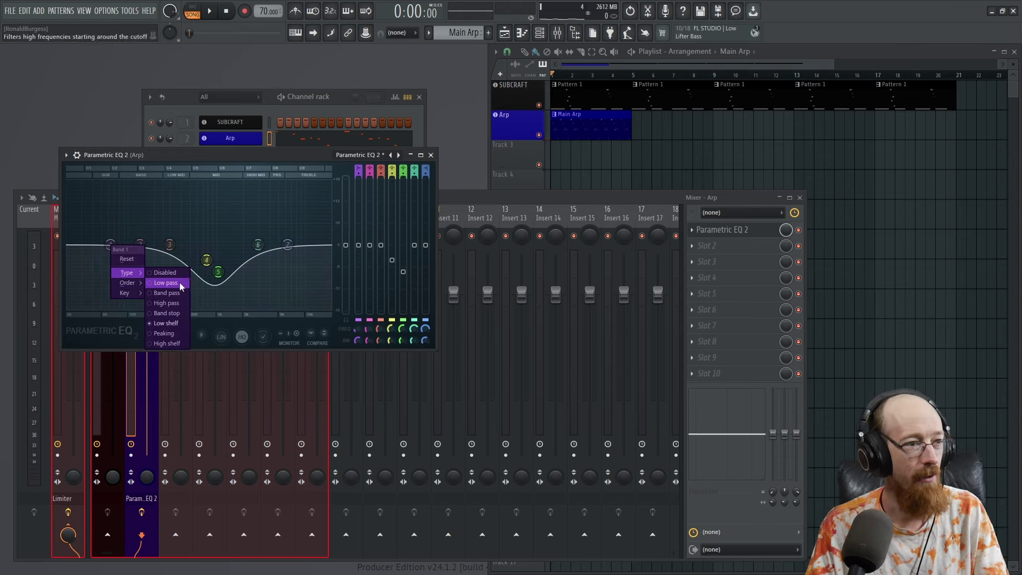
{"action": "left_click", "coordinate": [165, 311]}
{"action": "left_click_drag", "start_coordinate": [124, 244], "coordinate": [178, 244]}
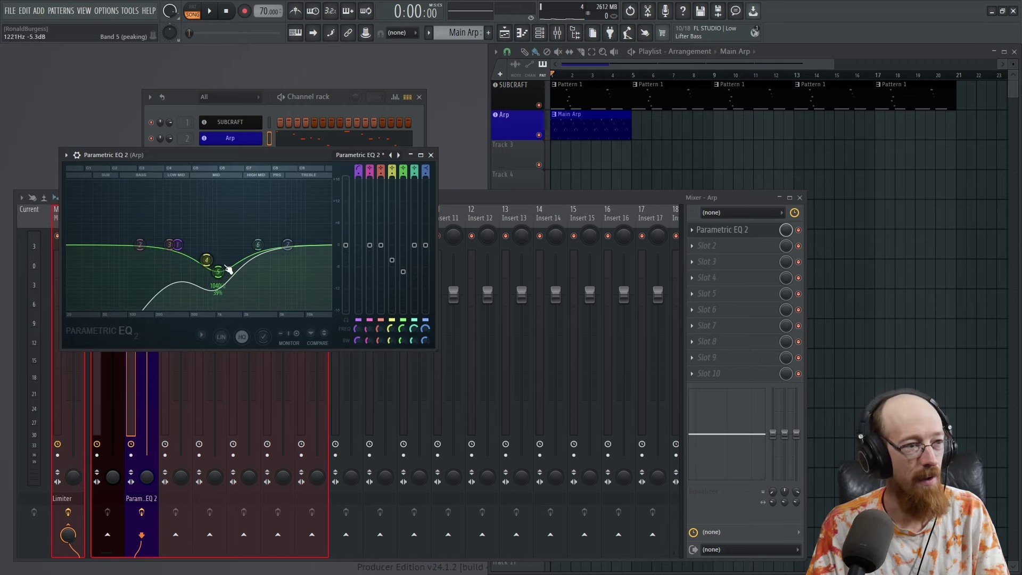
{"action": "left_click_drag", "start_coordinate": [217, 271], "coordinate": [299, 237]}
{"action": "key", "text": "space"}
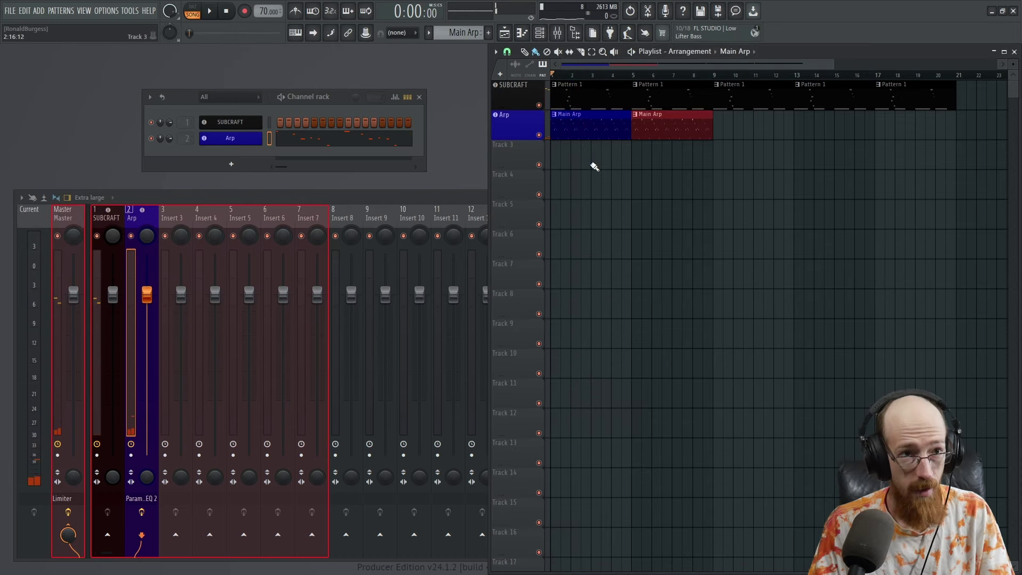
Step: Remove every SUBCRAFT and Arp clip from bar 9 onward so each track keeps two four-bar clips
{"action": "key", "text": "ctrl+b"}
{"action": "right_click", "coordinate": [780, 104]}
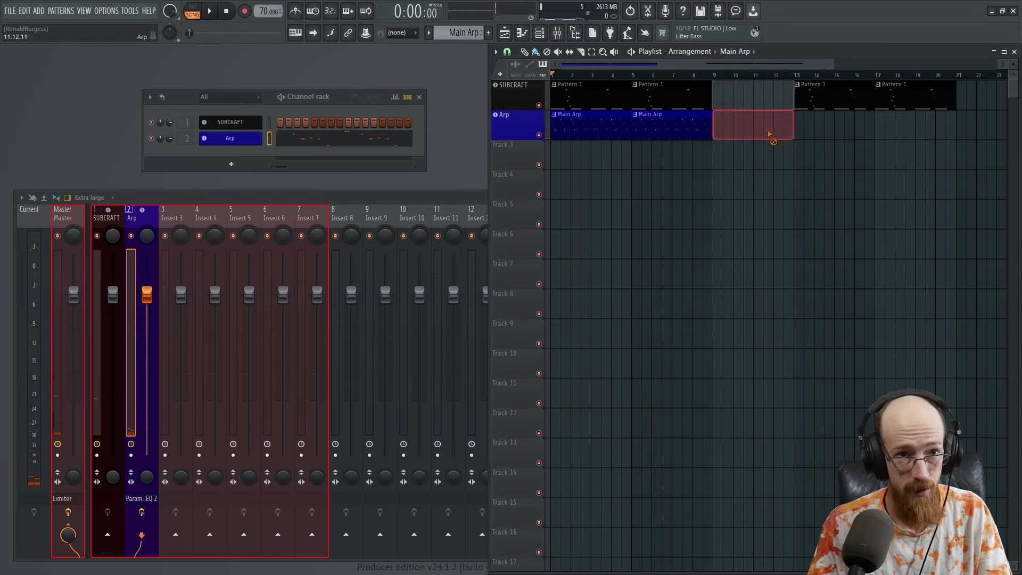
{"action": "right_click", "coordinate": [769, 132]}
{"action": "right_click", "coordinate": [830, 104]}
{"action": "right_click", "coordinate": [916, 106]}
{"action": "left_click_drag", "start_coordinate": [636, 81], "coordinate": [506, 88]}
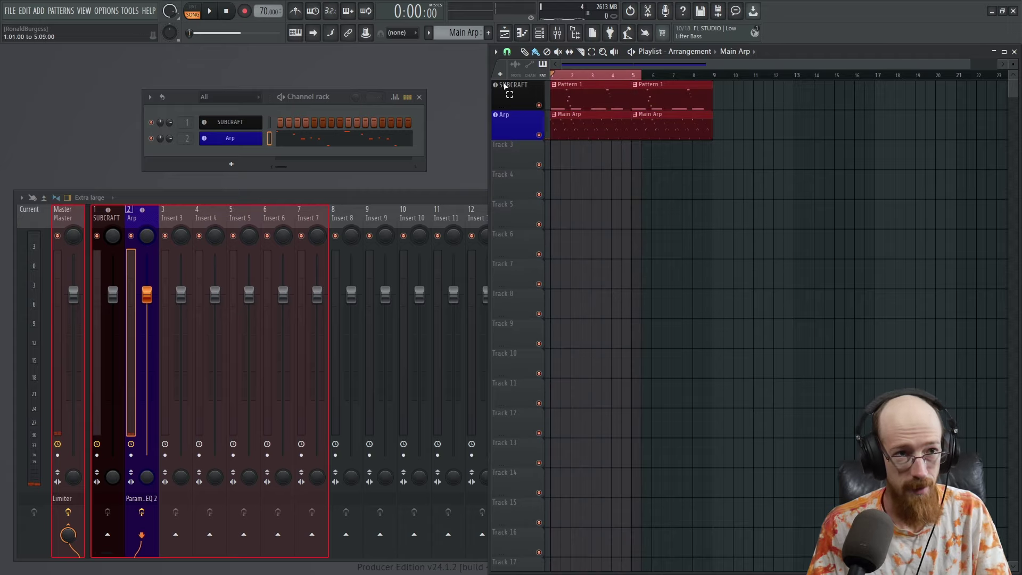
{"action": "right_click", "coordinate": [836, 156]}
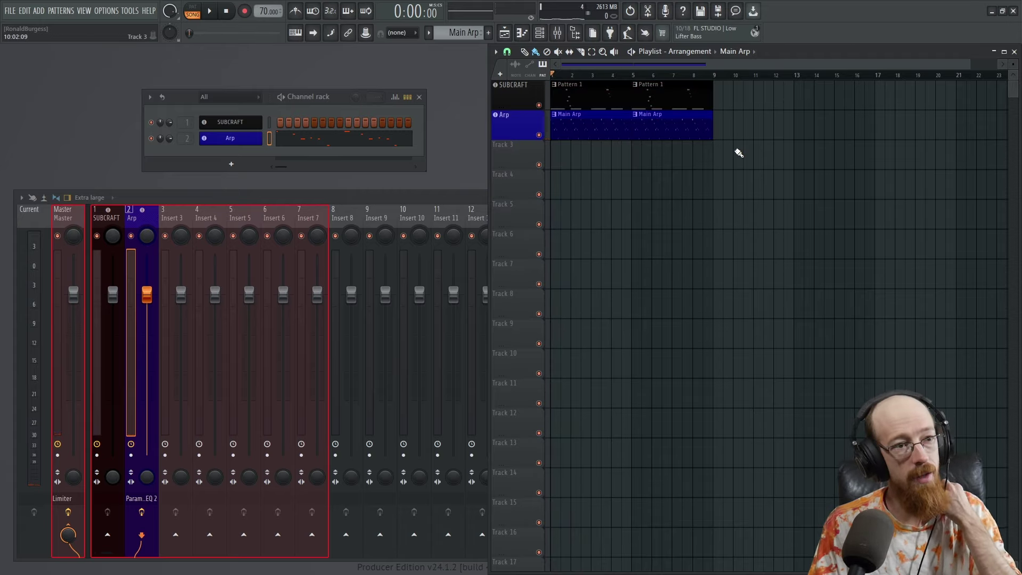
Step: Clone the SUBCRAFT channel and move the copy's plugin window so all its controls are accessible
{"action": "right_click", "coordinate": [241, 124]}
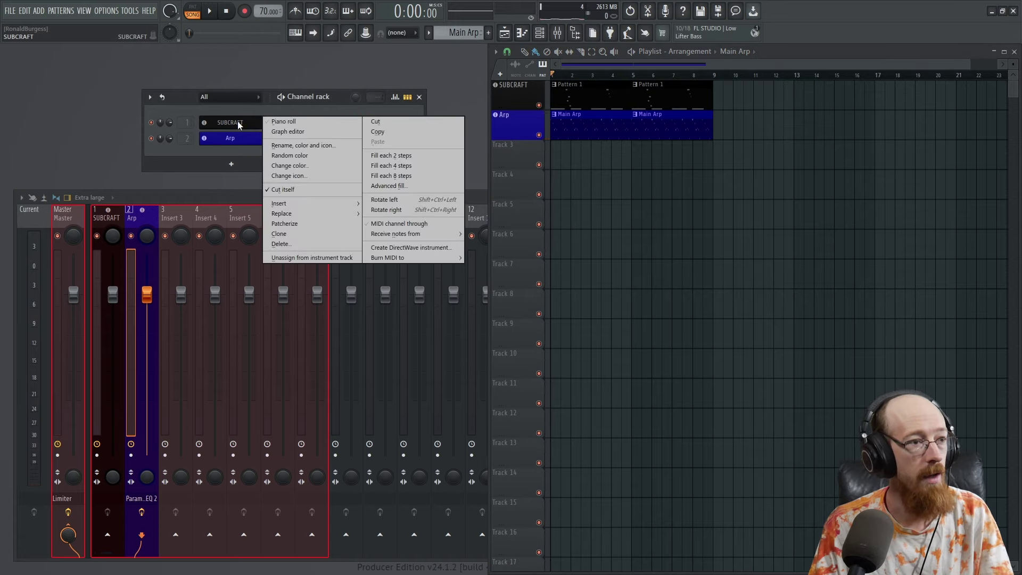
{"action": "left_click", "coordinate": [279, 233]}
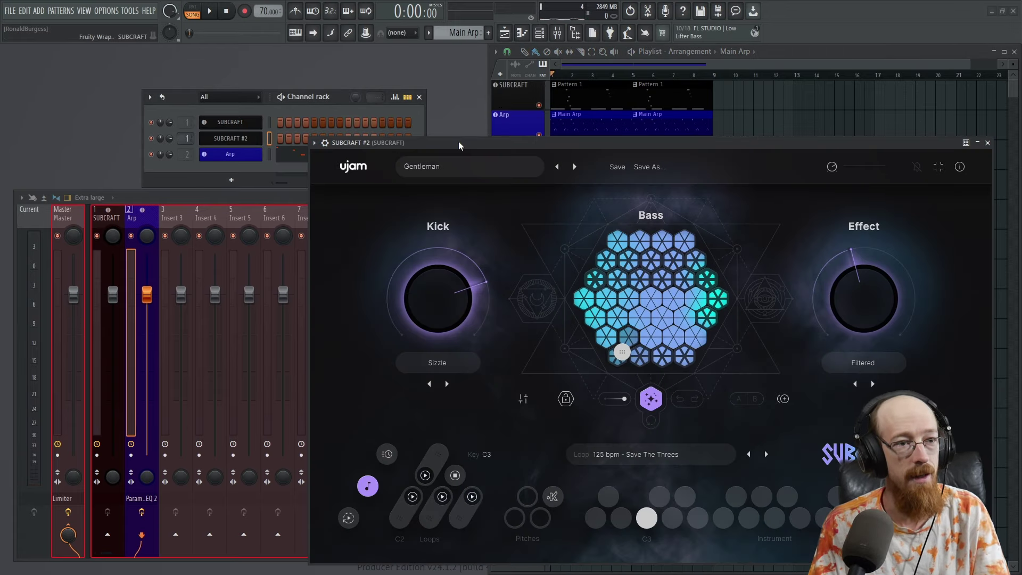
{"action": "left_click_drag", "start_coordinate": [485, 148], "coordinate": [330, 80]}
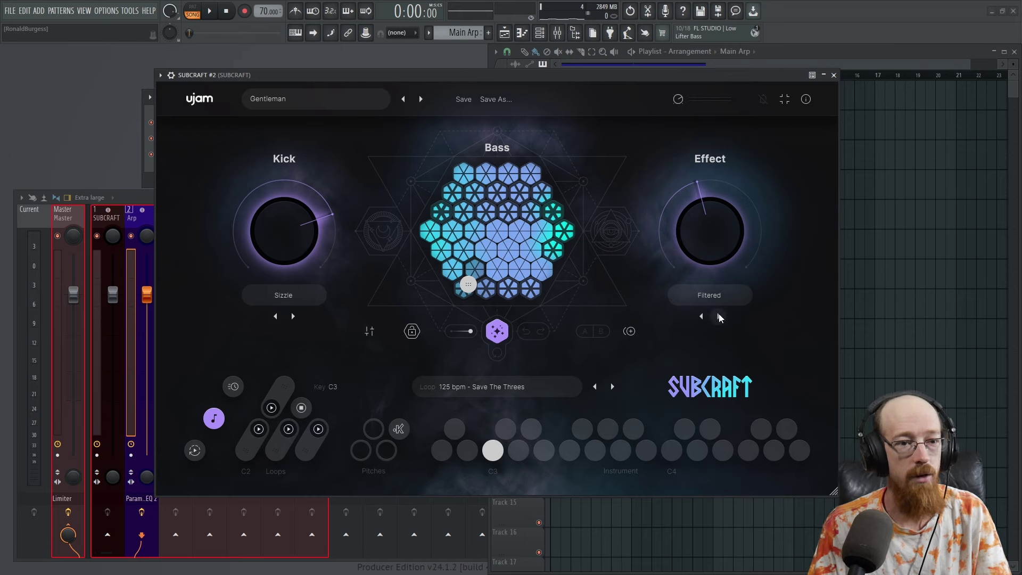
Step: Shorten the bass Length of SUBCRAFT #2 and raise its Bass Volume
{"action": "left_click", "coordinate": [370, 332]}
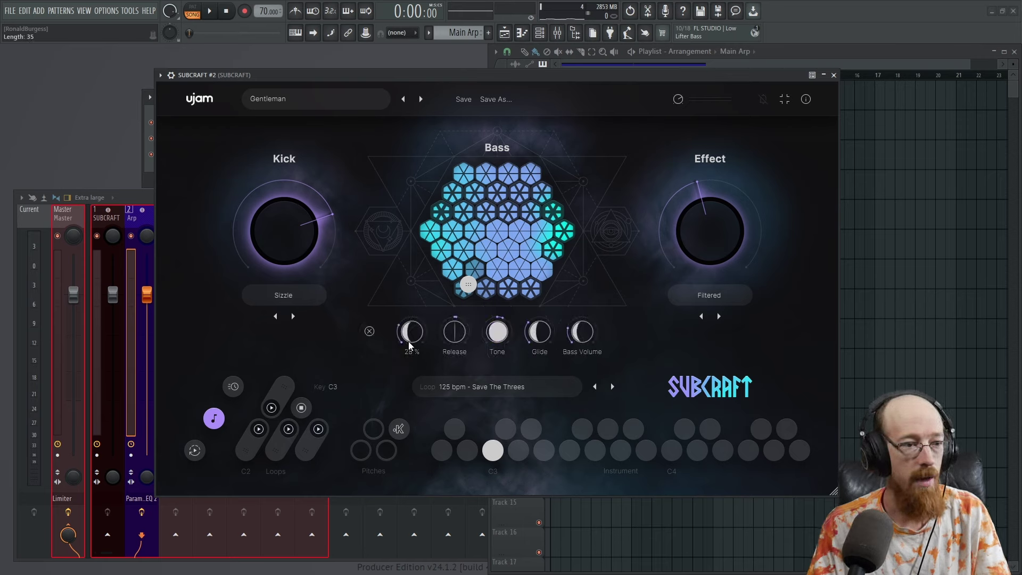
{"action": "left_click_drag", "start_coordinate": [409, 345], "coordinate": [412, 371]}
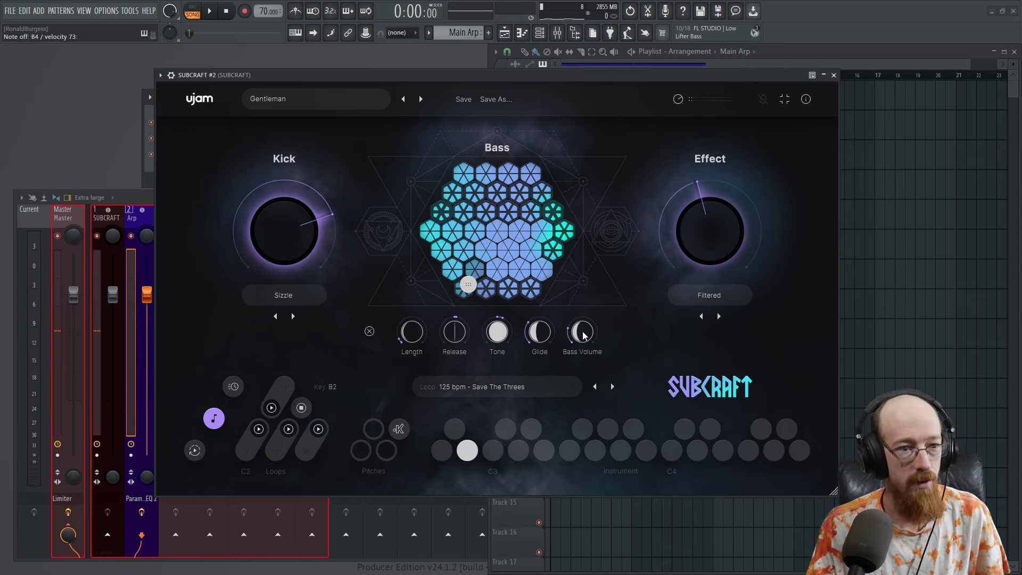
{"action": "left_click_drag", "start_coordinate": [582, 322], "coordinate": [582, 298]}
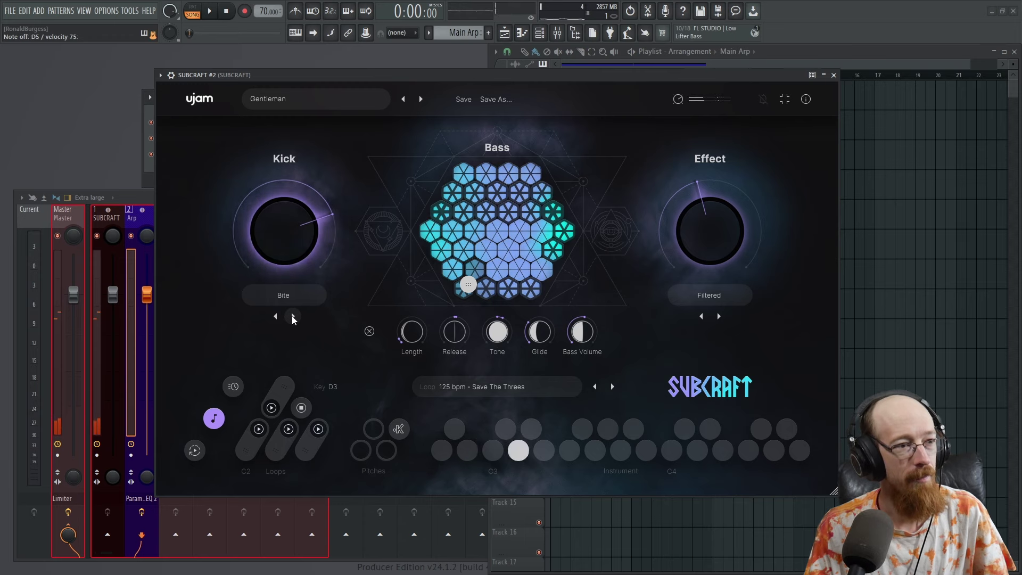
Step: Audition the kick types of SUBCRAFT #2 and choose Sweep
{"action": "left_click", "coordinate": [293, 317]}
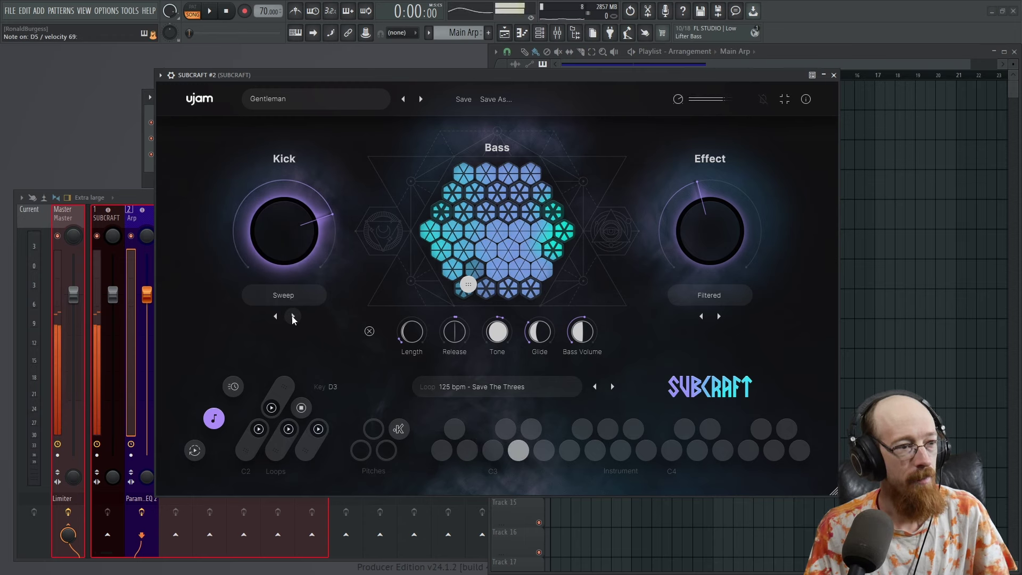
{"action": "left_click", "coordinate": [293, 316]}
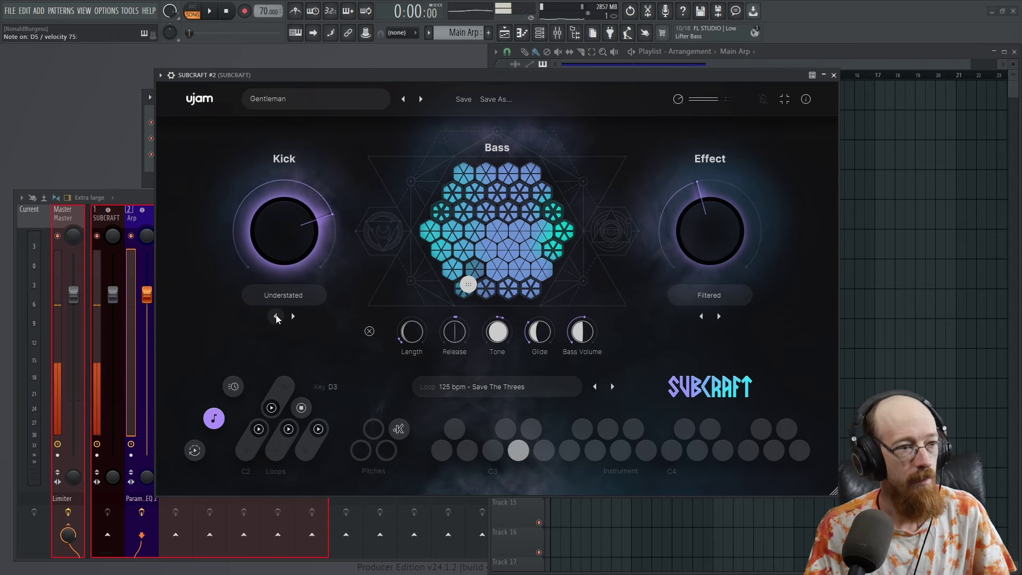
{"action": "left_click", "coordinate": [276, 317]}
{"action": "left_click", "coordinate": [275, 317]}
{"action": "left_click", "coordinate": [275, 316]}
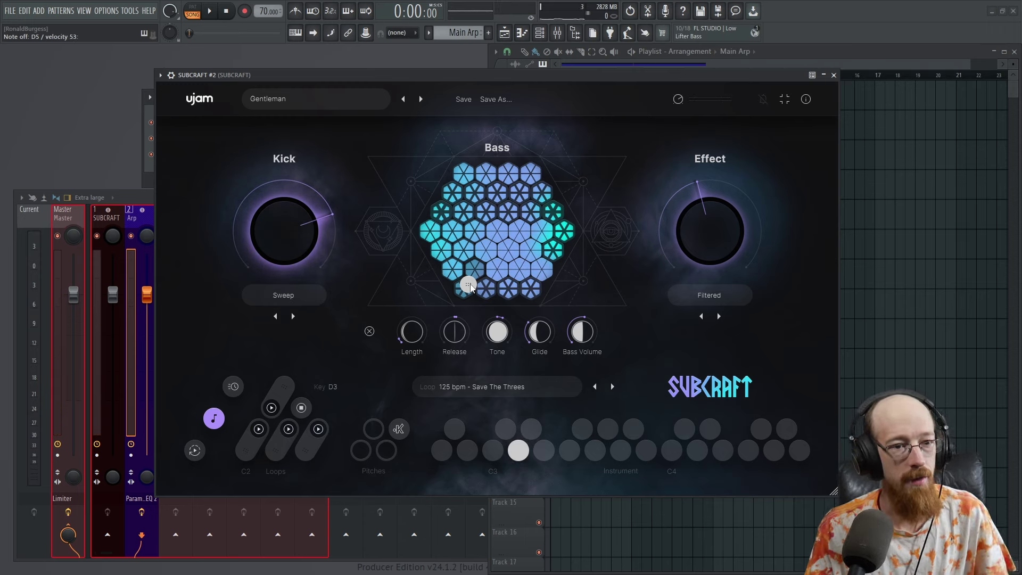
Step: Change the effect of SUBCRAFT #2 to Fancy Saturation, raise its amount and close the plugin window
{"action": "left_click", "coordinate": [733, 295]}
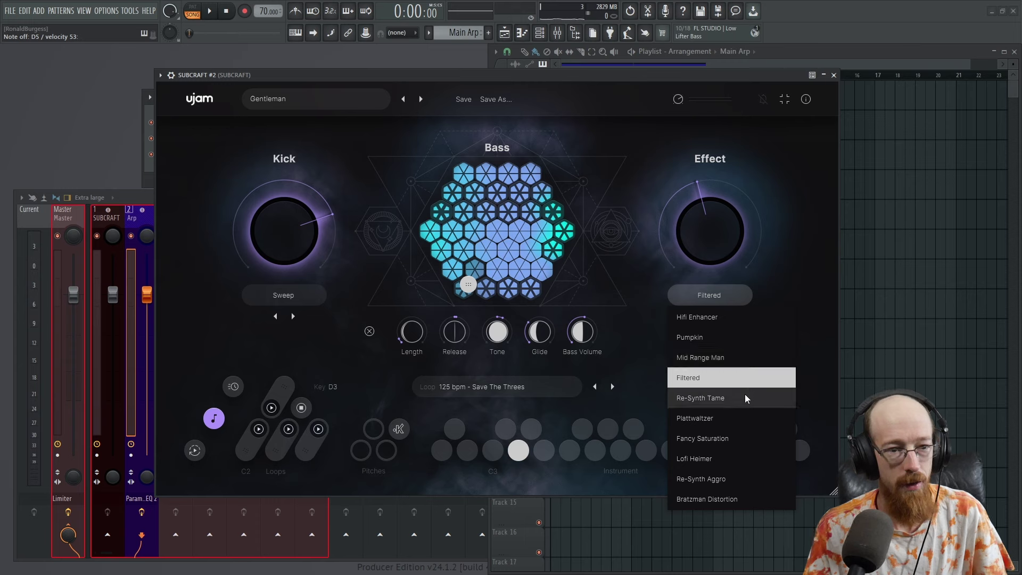
{"action": "left_click", "coordinate": [748, 439]}
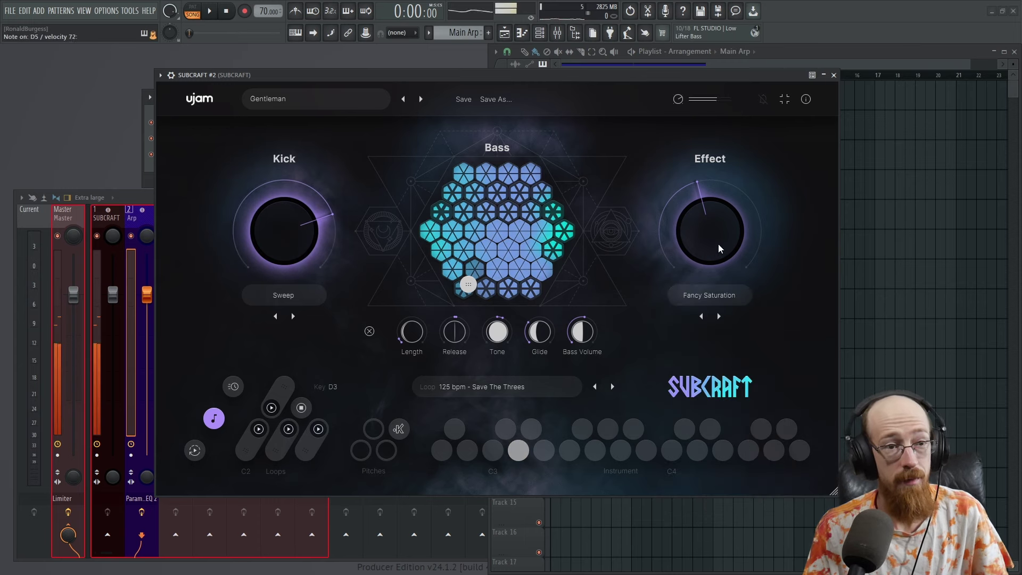
{"action": "left_click_drag", "start_coordinate": [718, 244], "coordinate": [716, 217]}
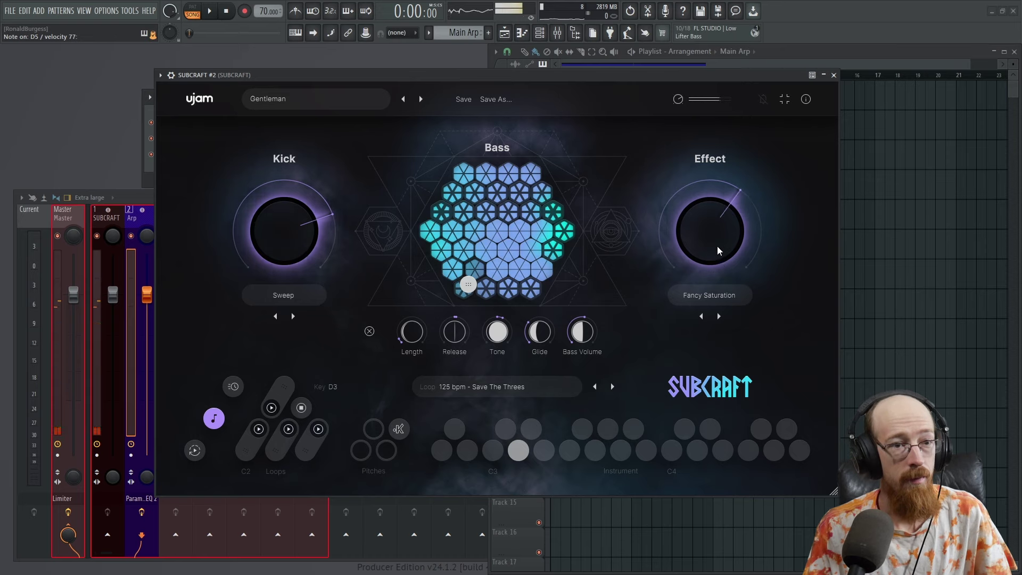
{"action": "left_click", "coordinate": [834, 75]}
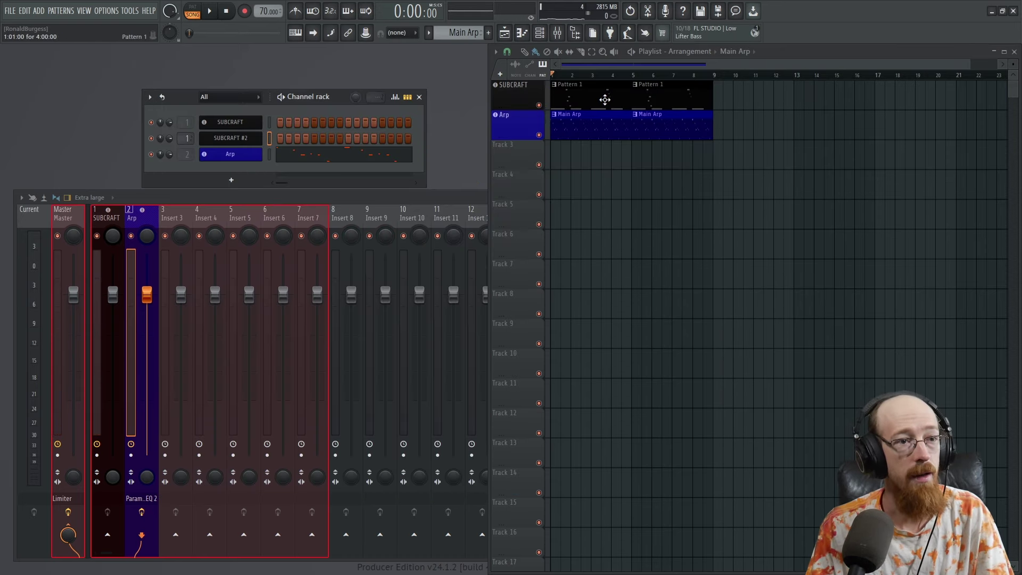
Step: Select Pattern 1 and check the notes of the SUBCRAFT #2 channel in its piano roll
{"action": "left_click", "coordinate": [589, 107]}
{"action": "right_click", "coordinate": [259, 144]}
{"action": "left_click", "coordinate": [263, 139]}
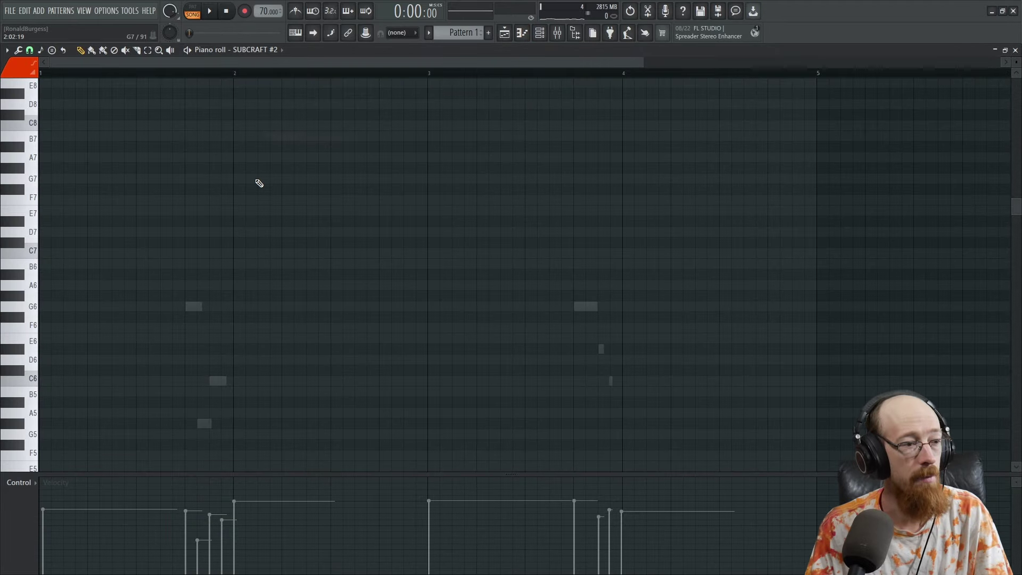
{"action": "left_click", "coordinate": [1015, 50]}
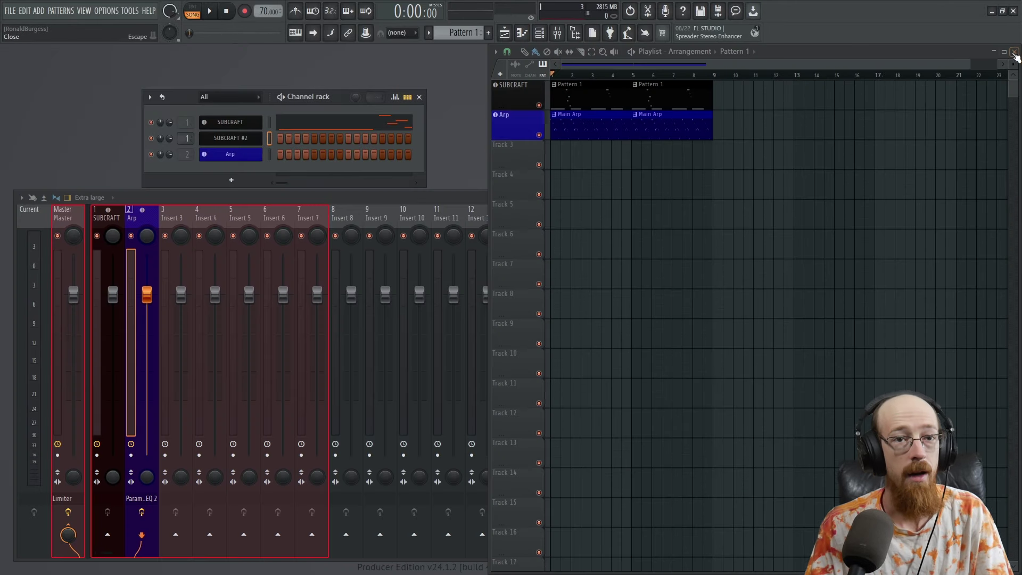
Step: Assign SUBCRAFT #2 to a new instrument track and rename it SUB KICK
{"action": "right_click", "coordinate": [238, 139]}
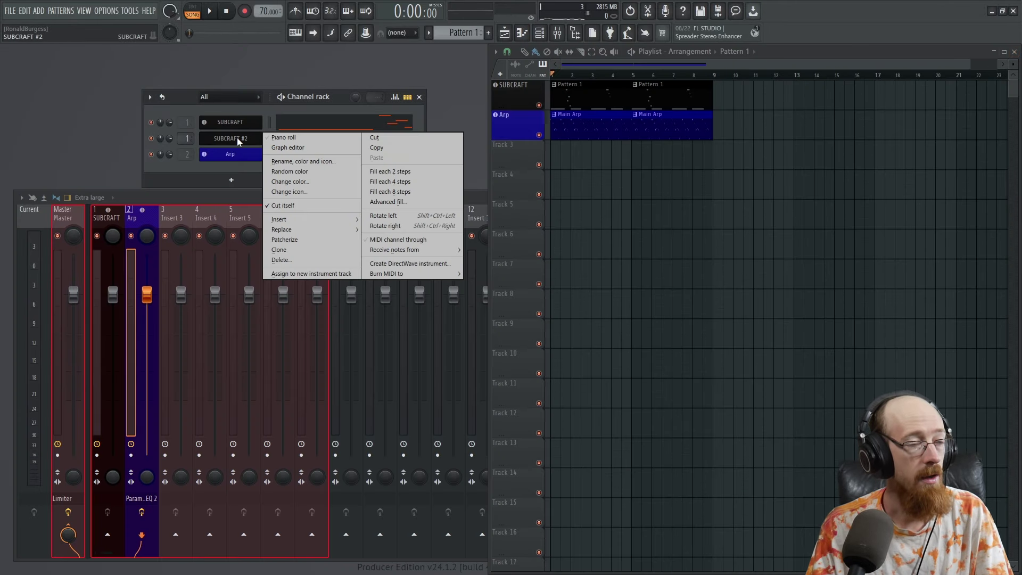
{"action": "left_click", "coordinate": [311, 274]}
{"action": "left_click", "coordinate": [597, 331]}
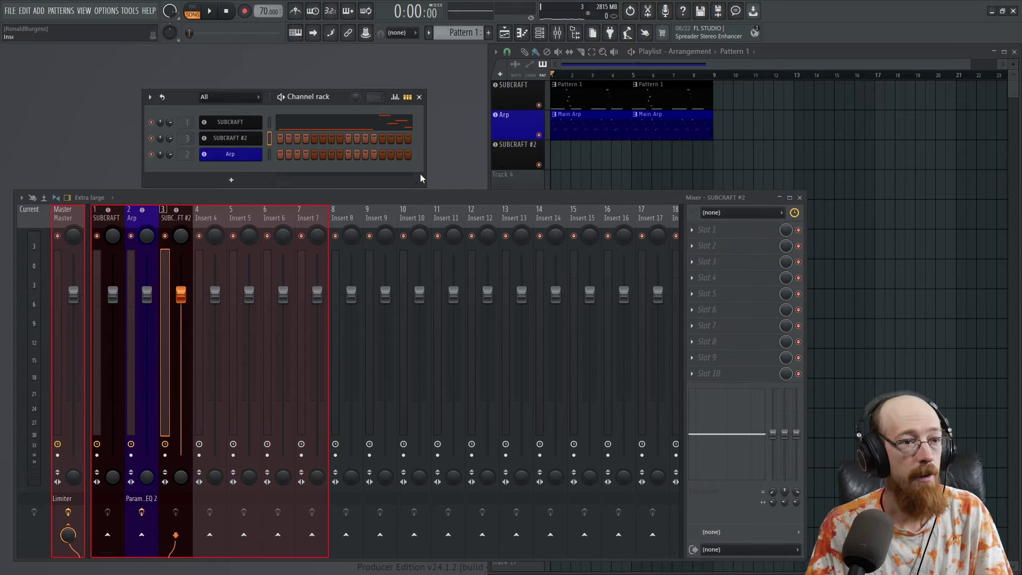
Step: Add C5 notes for SUB KICK at the start of all four bars and on beat 4 of bar 2
{"action": "right_click", "coordinate": [250, 137]}
{"action": "left_click", "coordinate": [287, 140]}
{"action": "scroll", "coordinate": [136, 246], "scroll_direction": "down", "scroll_amount": 5}
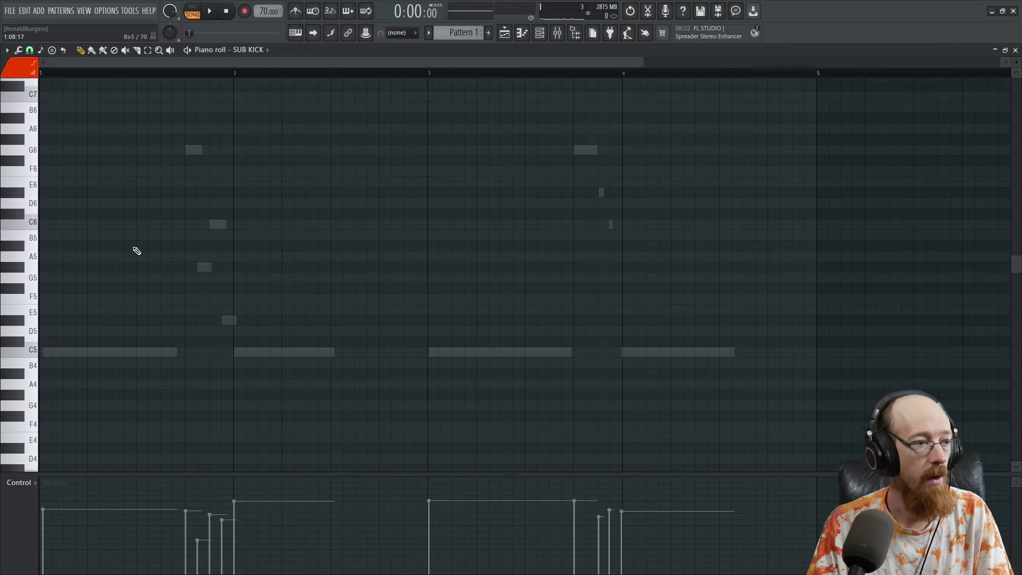
{"action": "left_click", "coordinate": [27, 317]}
{"action": "left_click", "coordinate": [23, 344]}
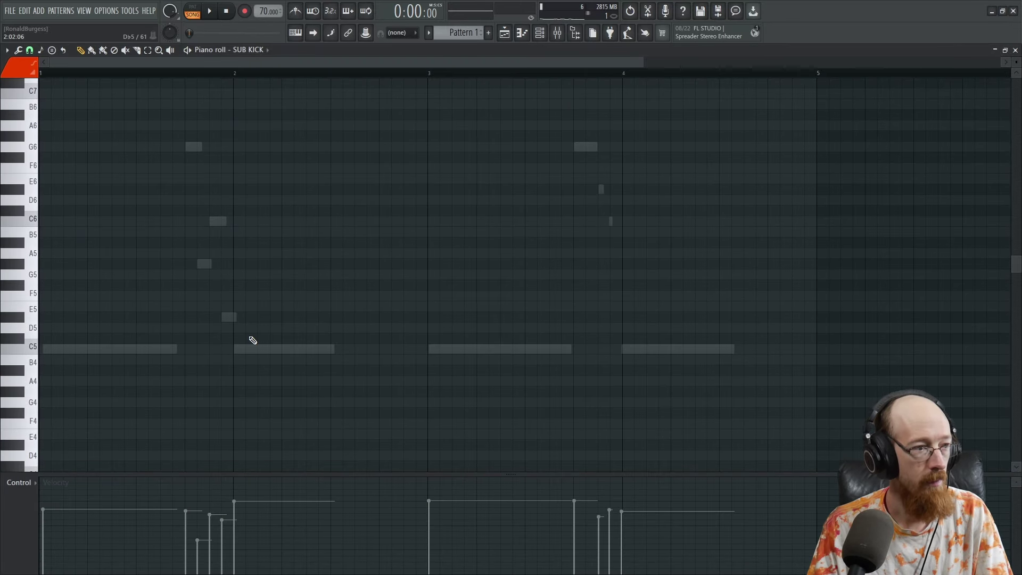
{"action": "key", "text": "space"}
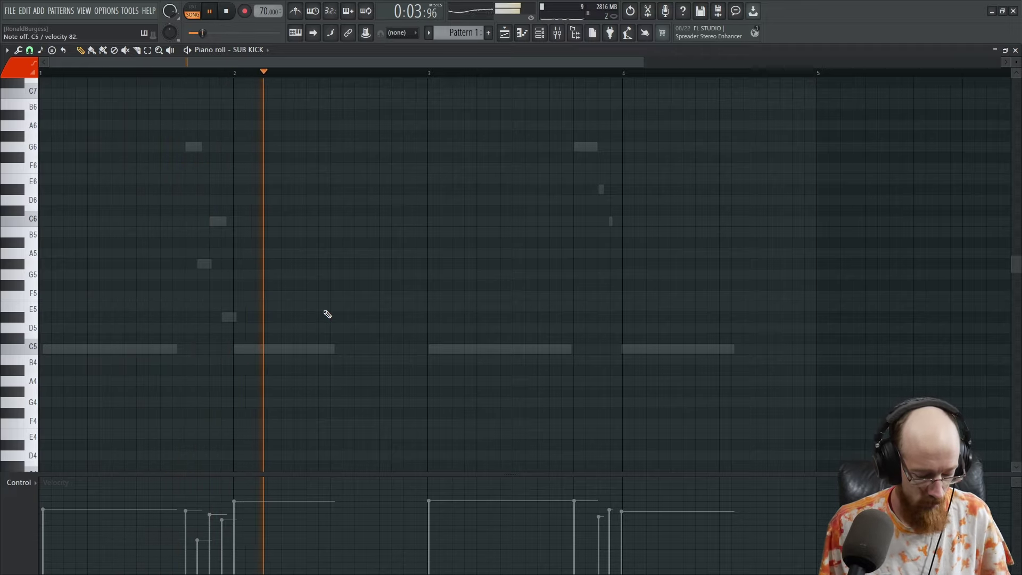
{"action": "key", "text": "space"}
Step: Align the long C5 notes of SUBCRAFT with the bar starts and play the song back
{"action": "double_click", "coordinate": [459, 349]}
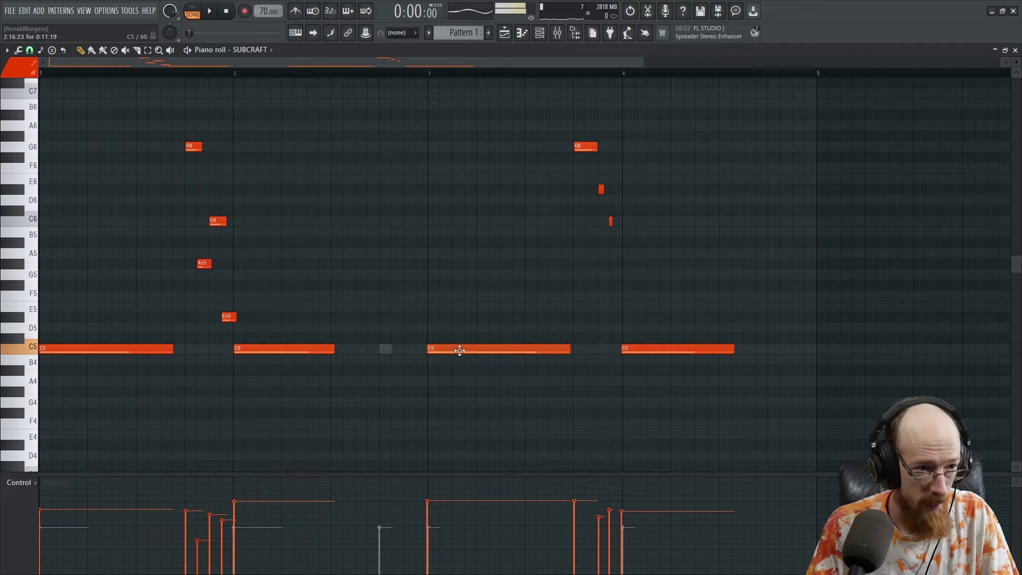
{"action": "left_click_drag", "start_coordinate": [649, 350], "coordinate": [651, 352]}
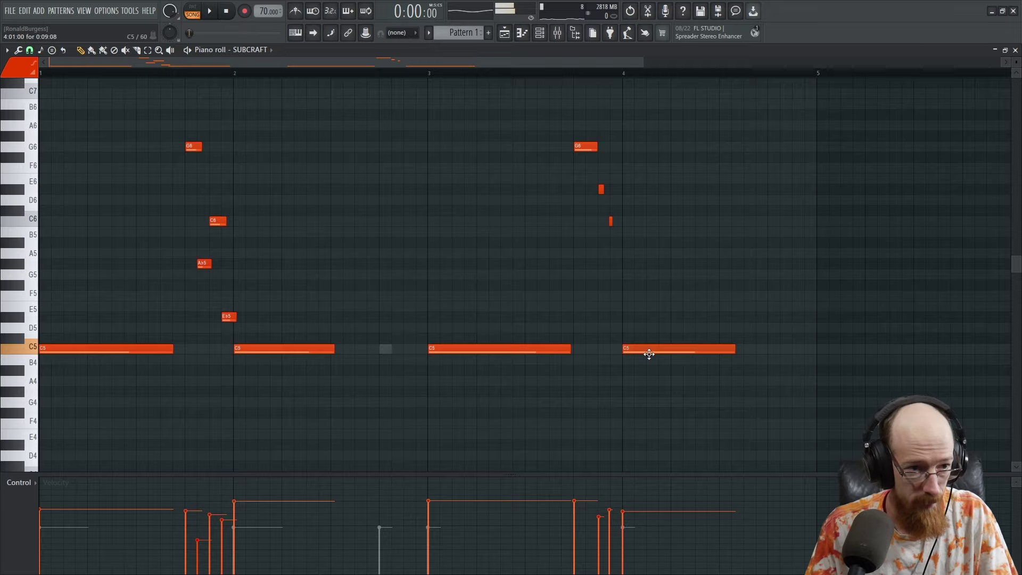
{"action": "key", "text": "space"}
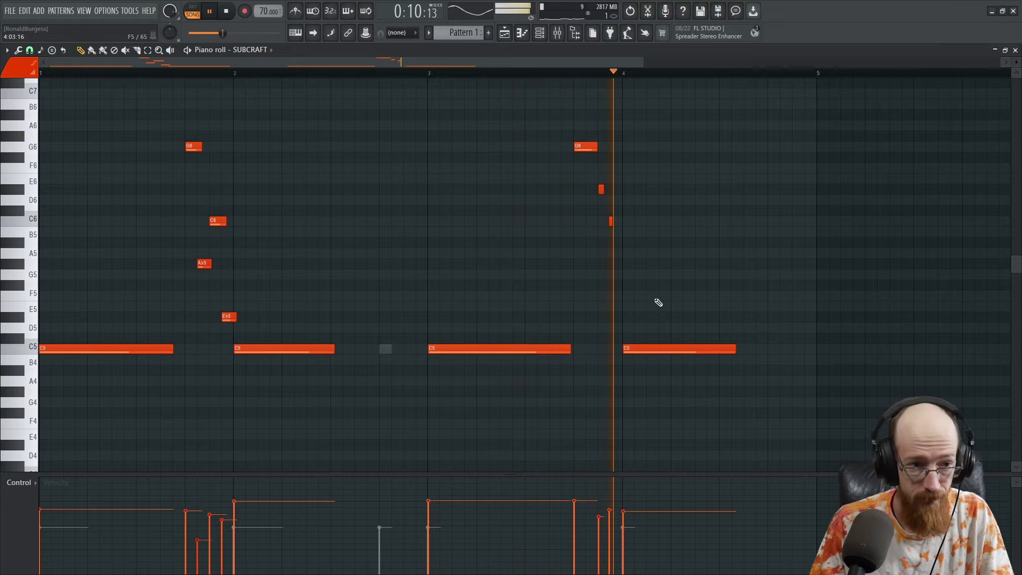
{"action": "key", "text": "F7"}
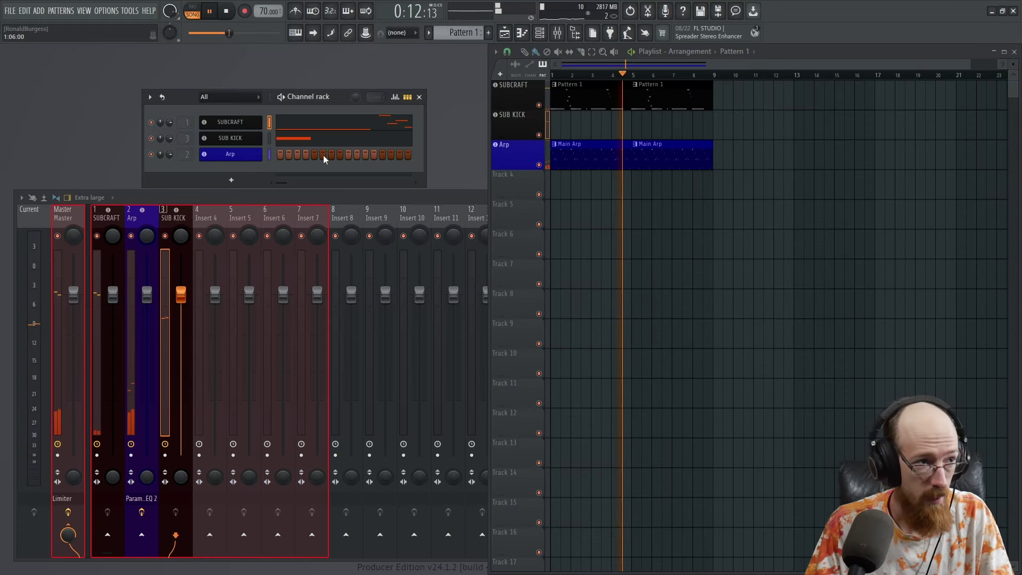
{"action": "key", "text": "space"}
Step: Set SUB KICK's kick type to Understated and audition other Bass pad positions during playback, ending on the pad's lower-left cells
{"action": "left_click", "coordinate": [241, 139]}
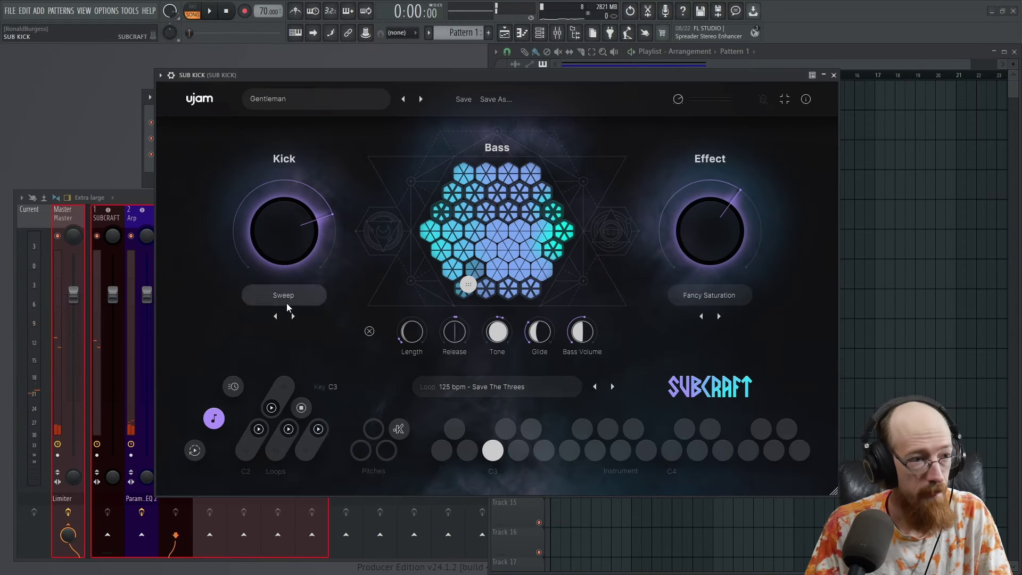
{"action": "left_click", "coordinate": [293, 316]}
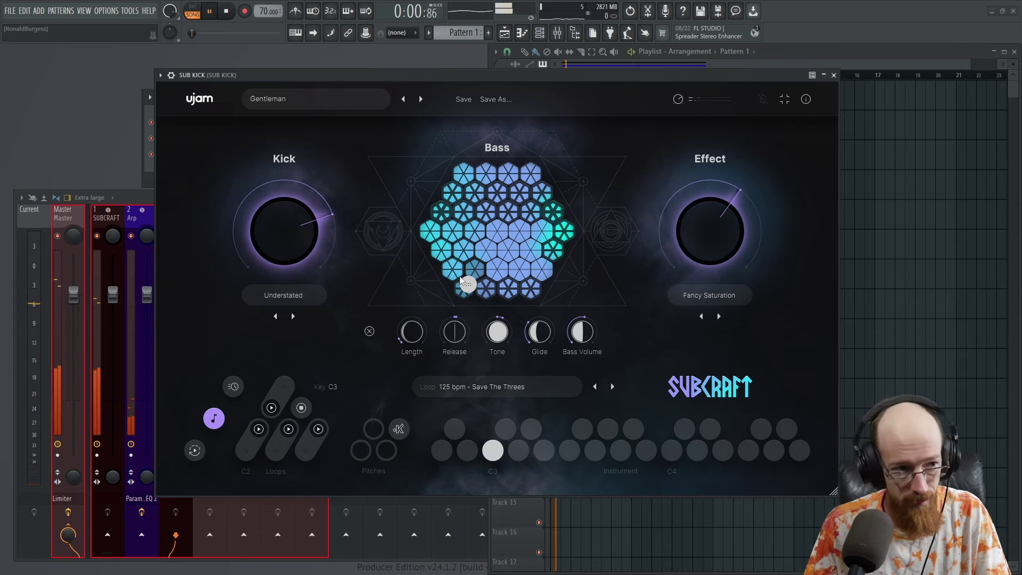
{"action": "left_click_drag", "start_coordinate": [469, 284], "coordinate": [521, 264]}
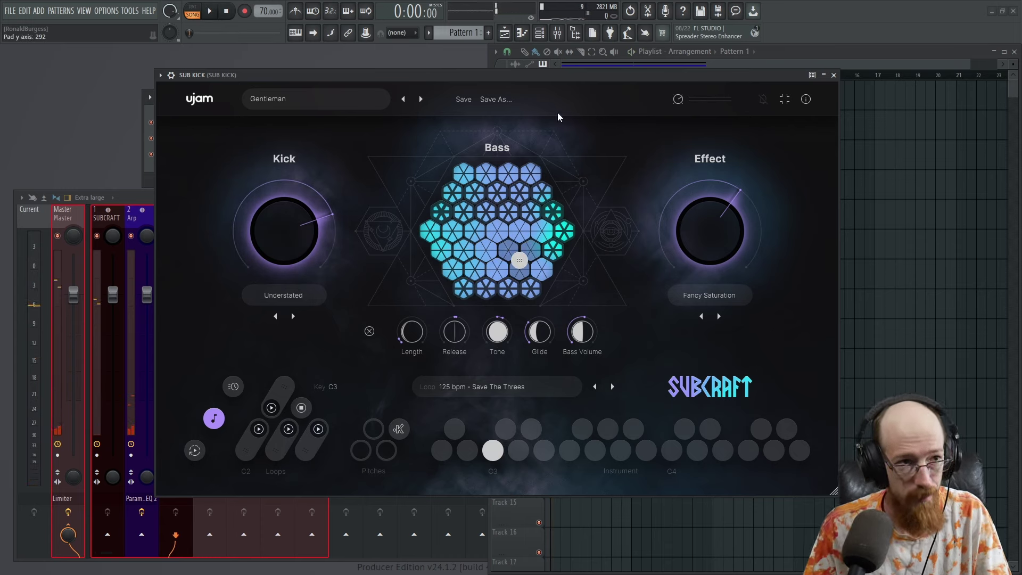
{"action": "left_click_drag", "start_coordinate": [520, 261], "coordinate": [509, 222]}
{"action": "key", "text": "space"}
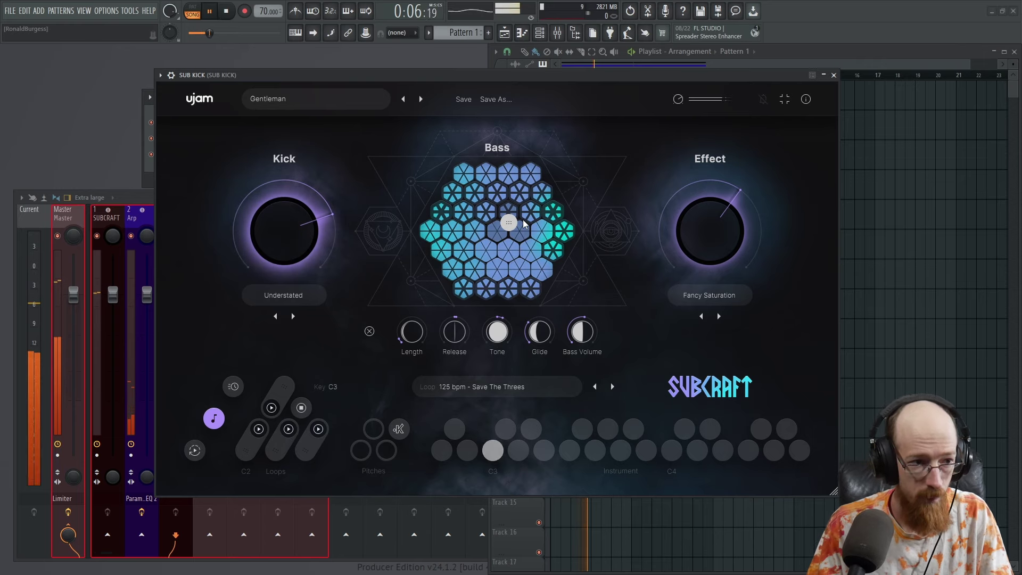
{"action": "left_click_drag", "start_coordinate": [508, 222], "coordinate": [467, 288]}
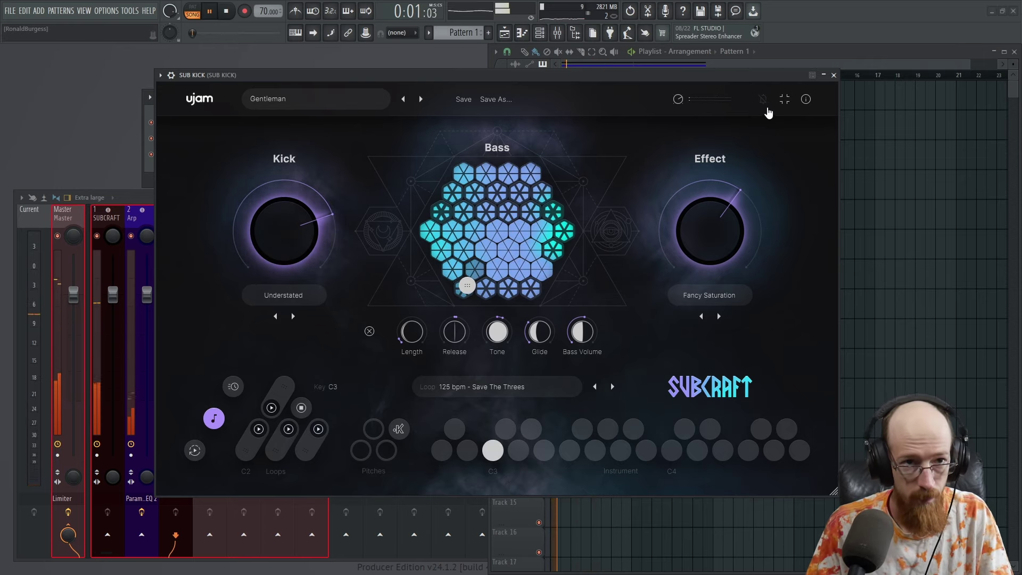
{"action": "left_click", "coordinate": [834, 75]}
{"action": "key", "text": "space"}
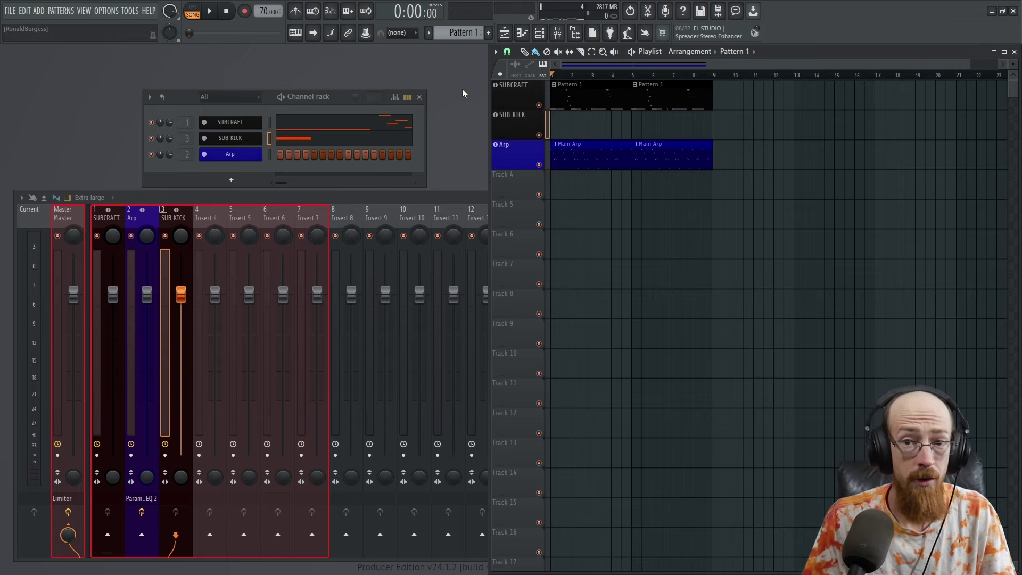
Step: Split Pattern 1 by channel into separate patterns
{"action": "left_click", "coordinate": [429, 33]}
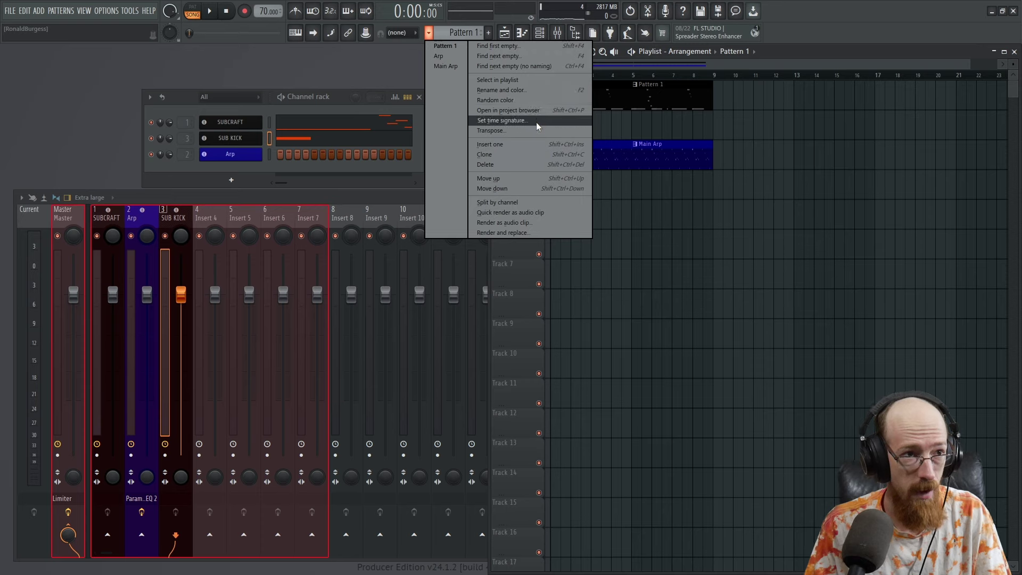
{"action": "left_click", "coordinate": [533, 202]}
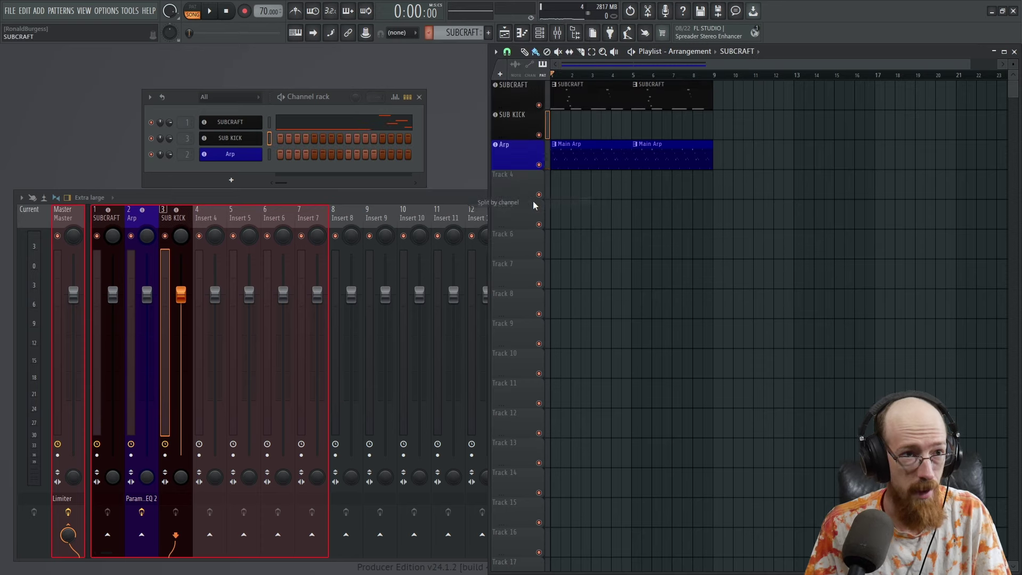
Step: Place SUBCRAFT and SUB KICK pattern clips twice each on their own playlist tracks across the first eight bars
{"action": "left_click", "coordinate": [597, 91]}
{"action": "left_click_drag", "start_coordinate": [602, 103], "coordinate": [612, 80]}
{"action": "left_click", "coordinate": [618, 98]}
{"action": "key", "text": "ctrl+z"}
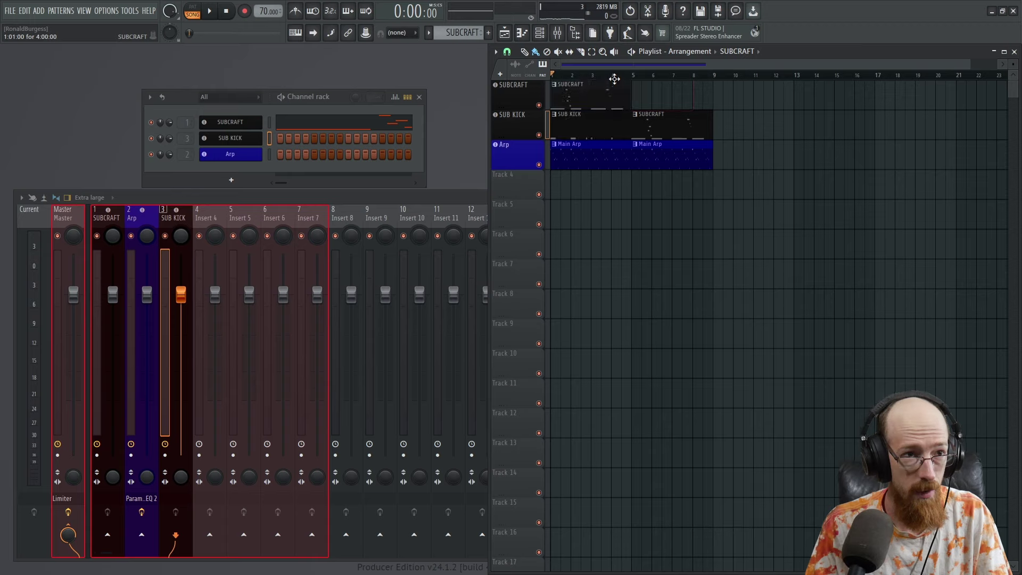
{"action": "left_click_drag", "start_coordinate": [652, 118], "coordinate": [653, 89]}
{"action": "left_click_drag", "start_coordinate": [554, 89], "coordinate": [684, 138]}
{"action": "left_click", "coordinate": [745, 136]}
{"action": "key", "text": "ctrl+a"}
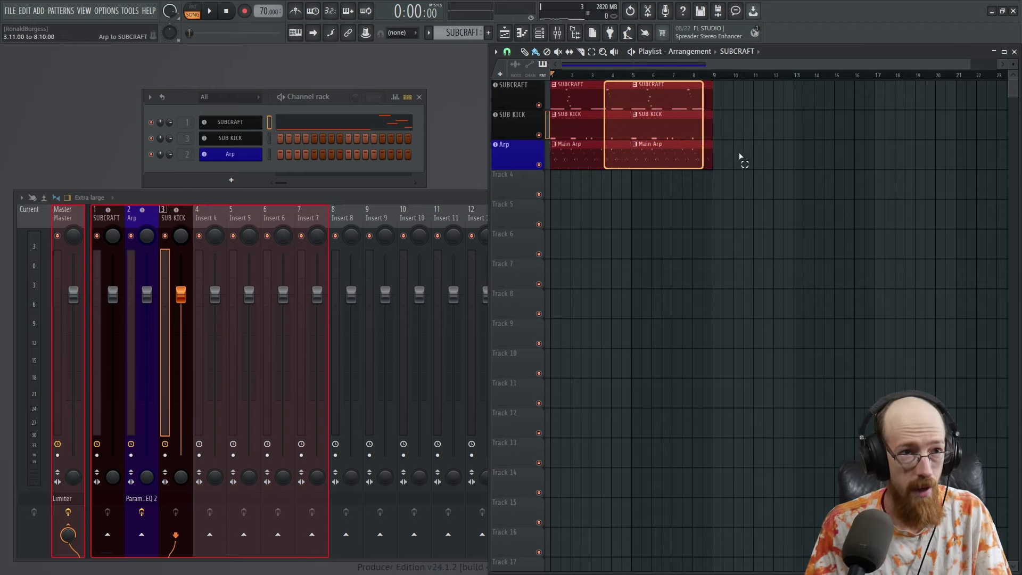
{"action": "left_click", "coordinate": [606, 224]}
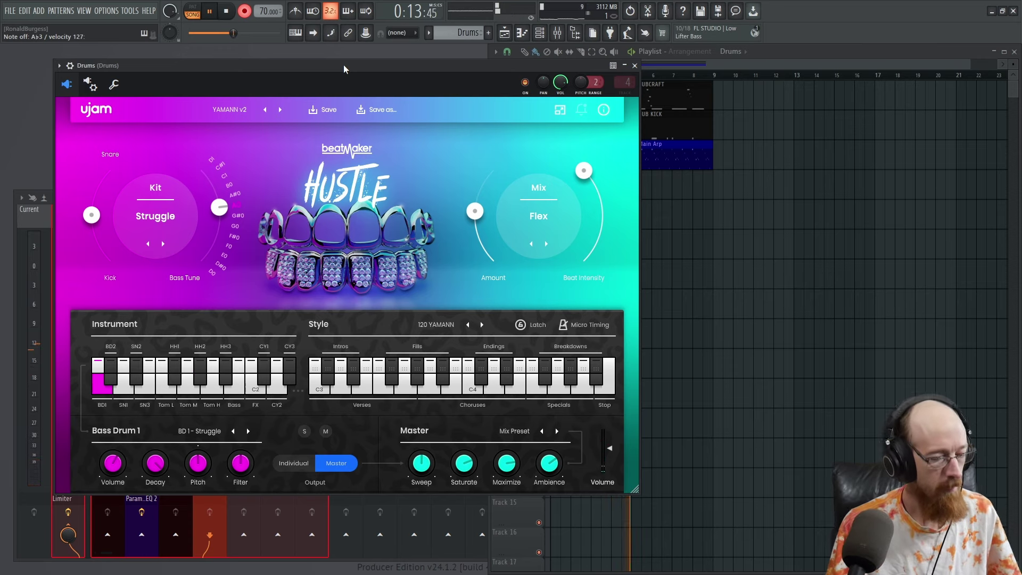
Step: Stop recording the Drums pattern, open its notes in the piano roll and turn off record mode
{"action": "key", "text": "space"}
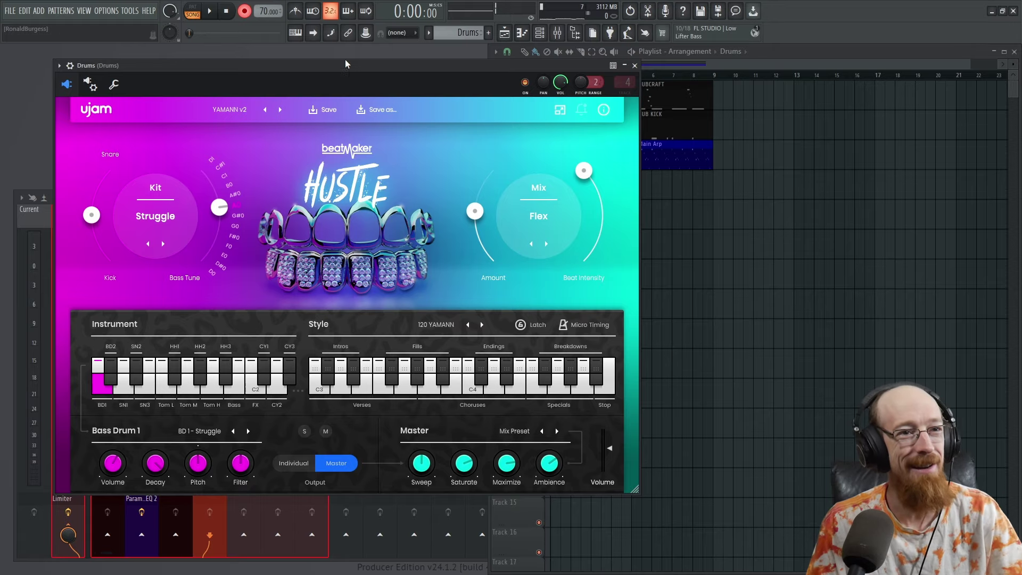
{"action": "left_click", "coordinate": [669, 55]}
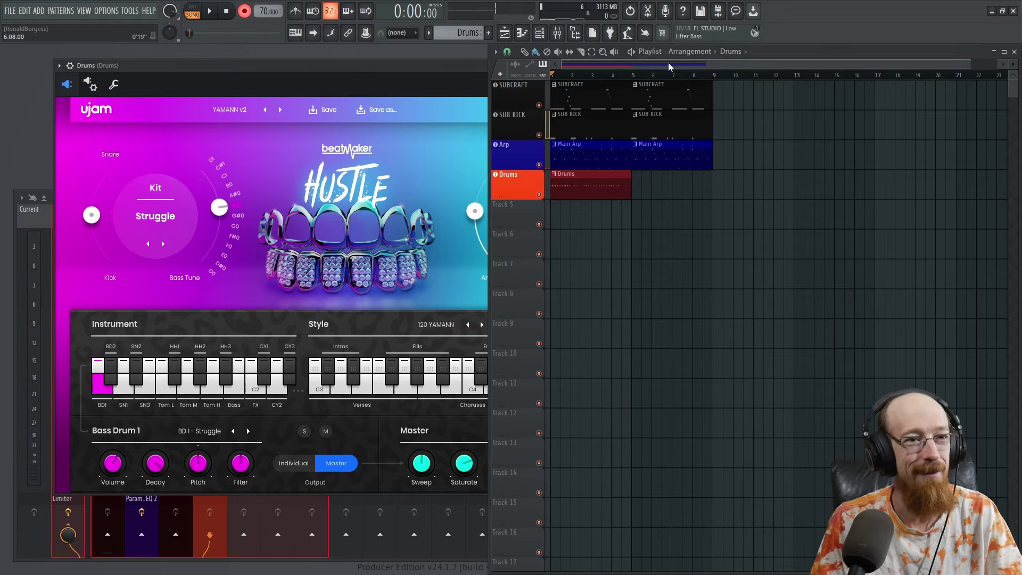
{"action": "double_click", "coordinate": [597, 198]}
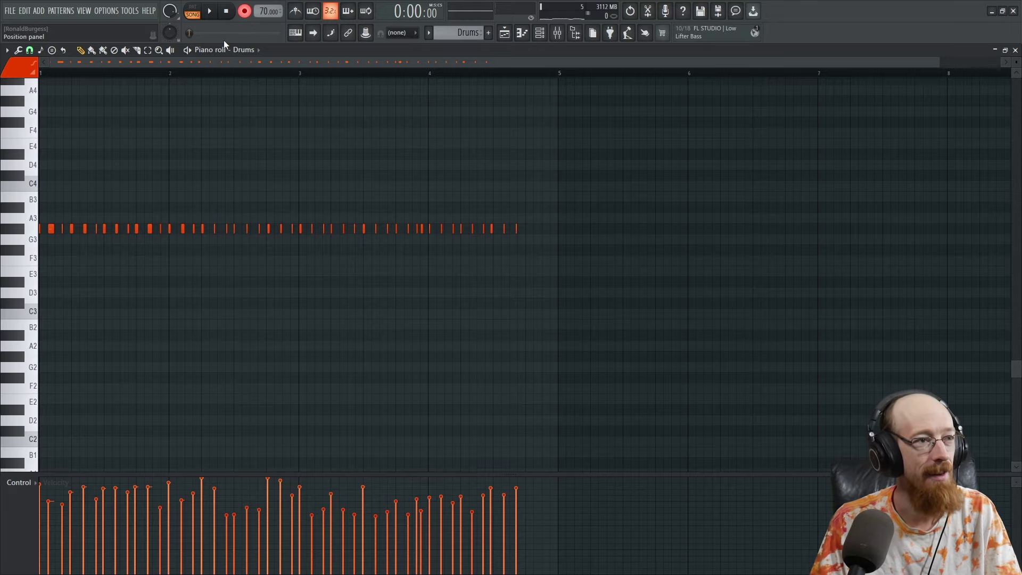
{"action": "left_click", "coordinate": [245, 12]}
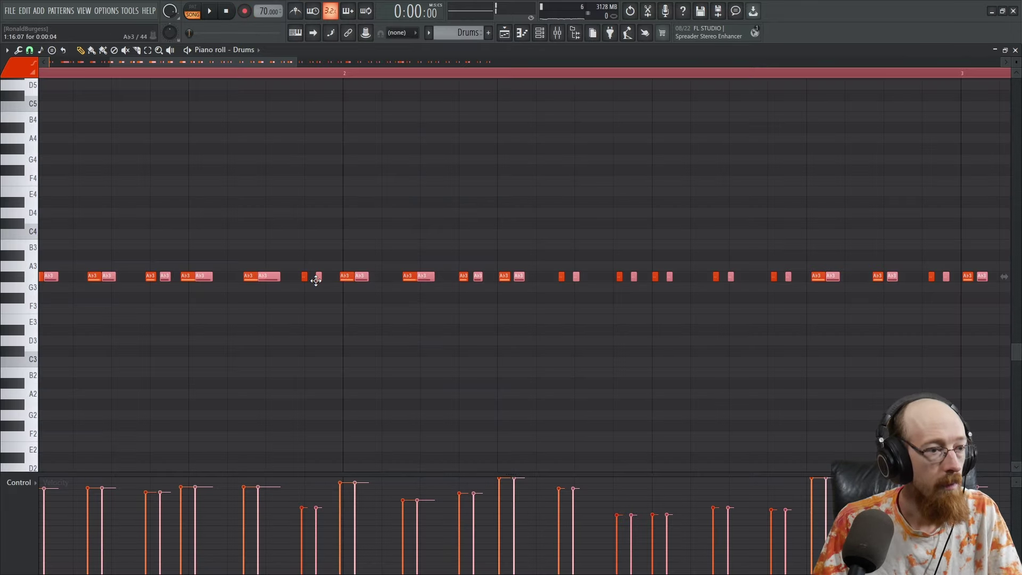
Step: Undo the duplicated notes, add two short A♭3 hits just before bar 2 and lower their velocities
{"action": "key", "text": "ctrl+z"}
{"action": "left_click", "coordinate": [318, 278]}
{"action": "left_click", "coordinate": [329, 276]}
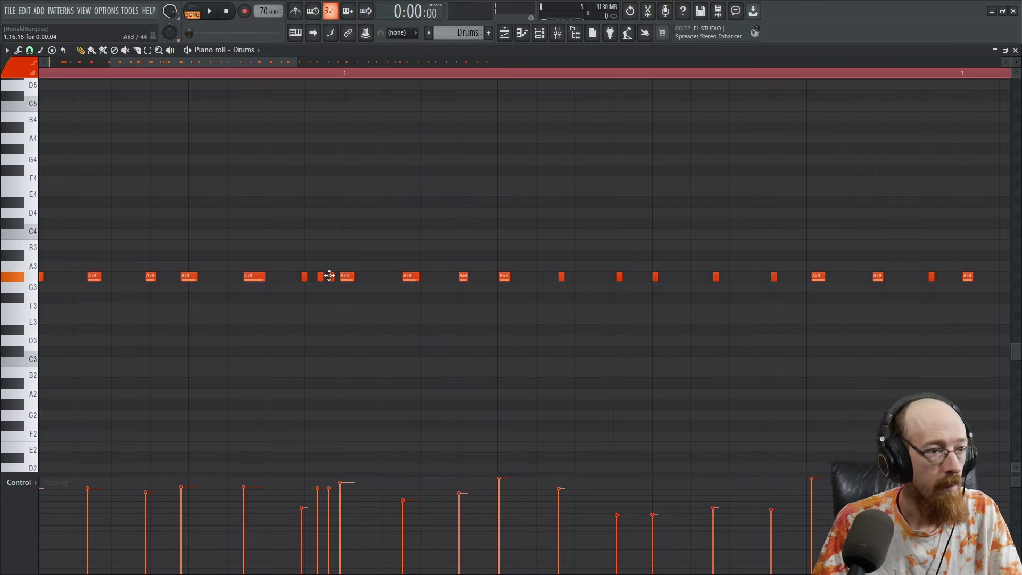
{"action": "left_click", "coordinate": [321, 276], "text": "ctrl"}
{"action": "left_click_drag", "start_coordinate": [320, 533], "coordinate": [336, 555]}
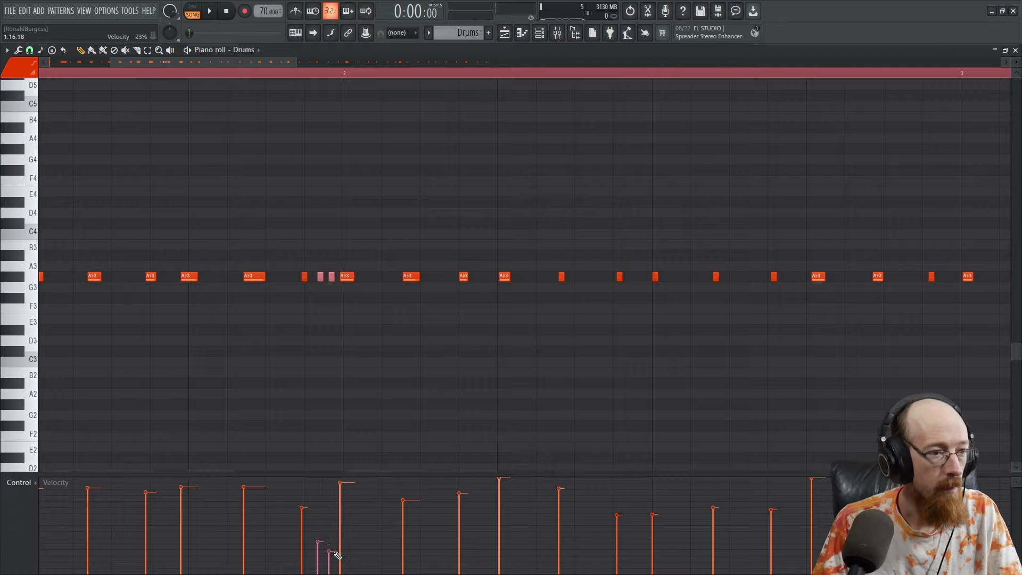
Step: Add a third short A♭3 hit ahead of the two and lower all three velocities while the drums play
{"action": "left_click", "coordinate": [309, 278]}
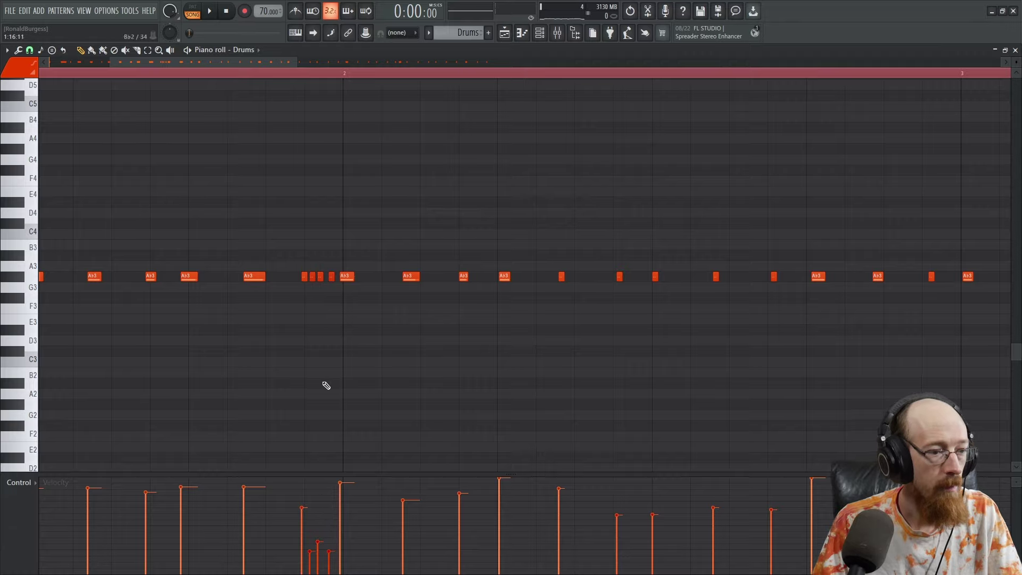
{"action": "key", "text": "space"}
{"action": "left_click", "coordinate": [311, 559]}
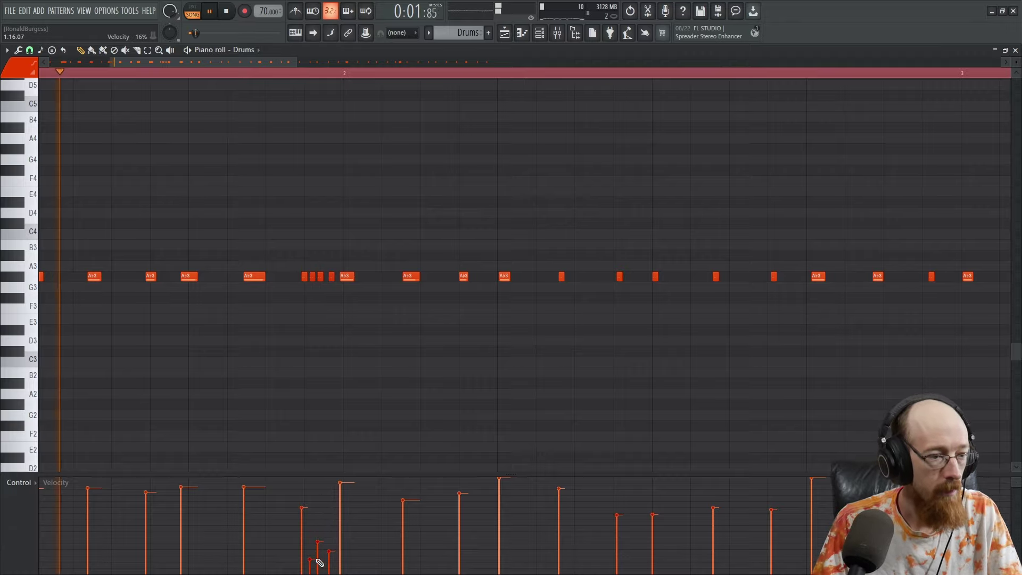
{"action": "left_click", "coordinate": [319, 551]}
{"action": "left_click", "coordinate": [330, 557]}
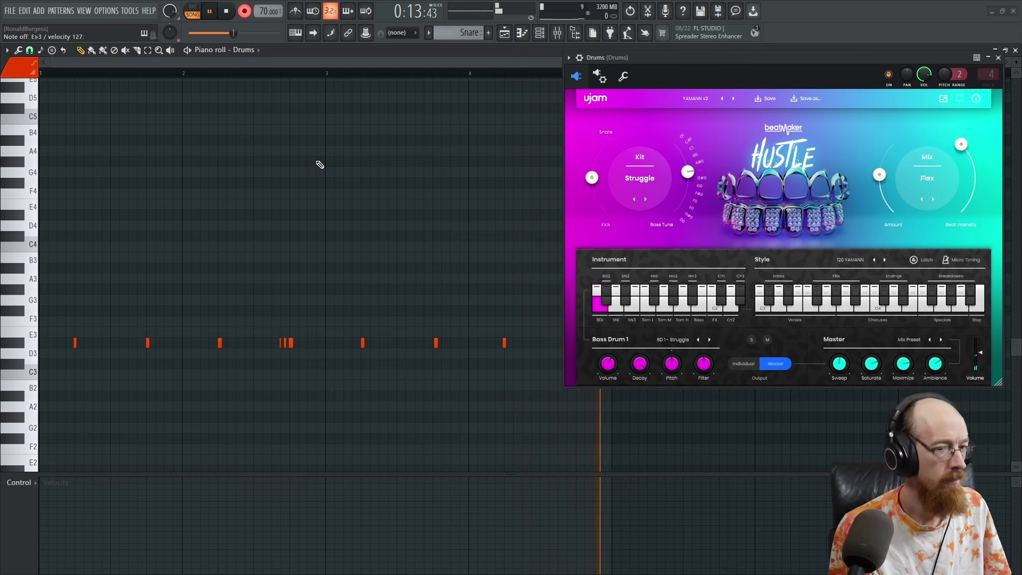
Step: Stop recording the Snare pattern and transpose all its notes down one semitone to D3
{"action": "key", "text": "space"}
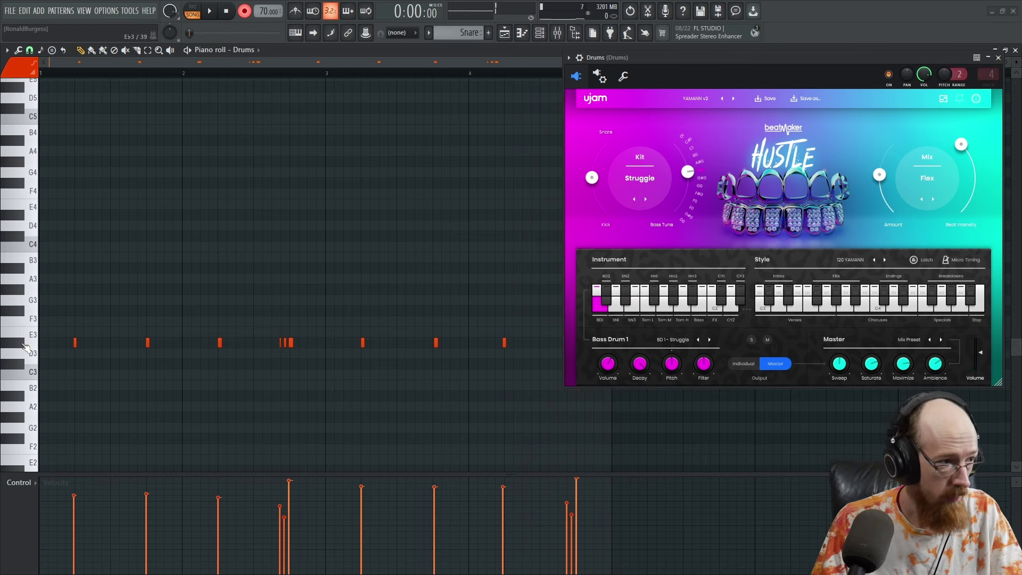
{"action": "key", "text": "ctrl+a"}
{"action": "key", "text": "shift+Down"}
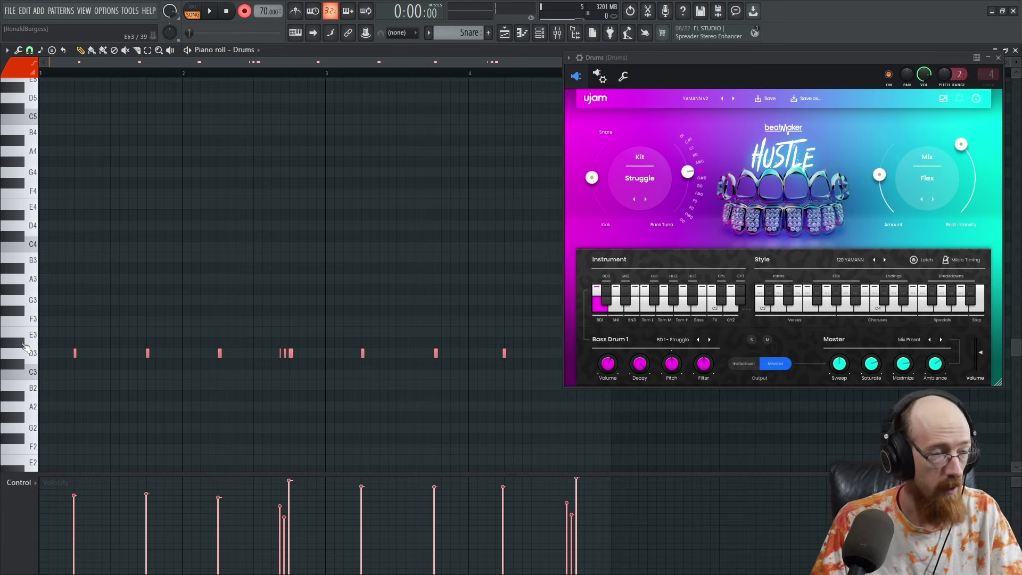
Step: Turn off record mode and the recording countdown, and play back the snare part
{"action": "left_click", "coordinate": [247, 15]}
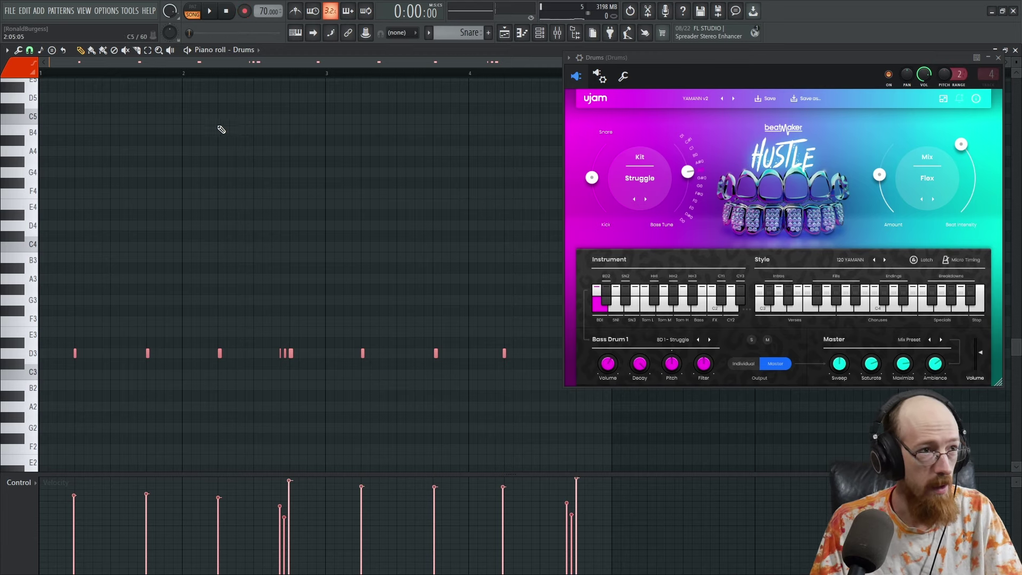
{"action": "left_click", "coordinate": [329, 14]}
{"action": "key", "text": "space"}
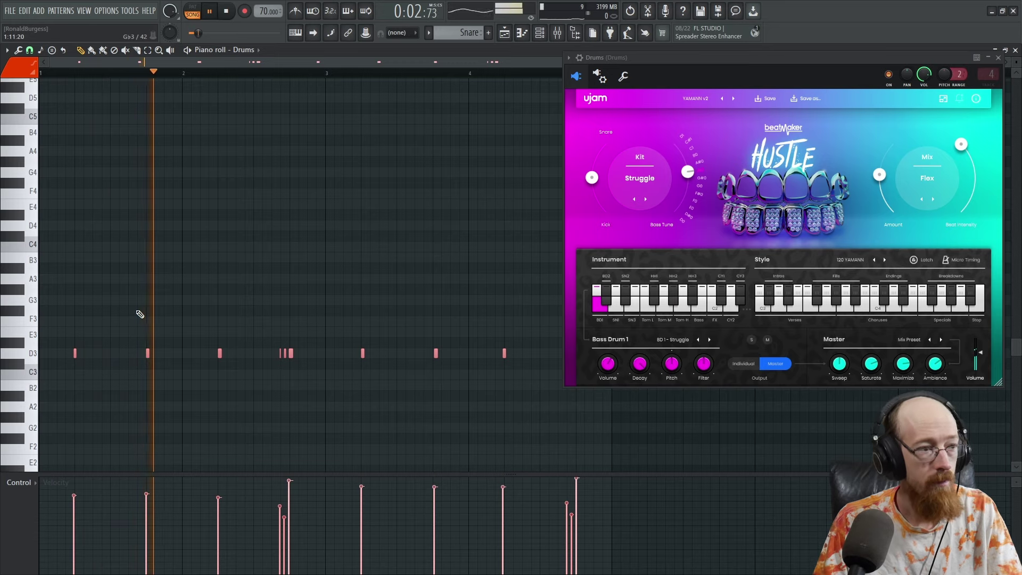
{"action": "key", "text": "space"}
Step: Deselect the snare notes and nudge the D3 hit at step 13 of bar 1 slightly later onto the grid line
{"action": "scroll", "coordinate": [117, 350], "scroll_direction": "up", "scroll_amount": 3}
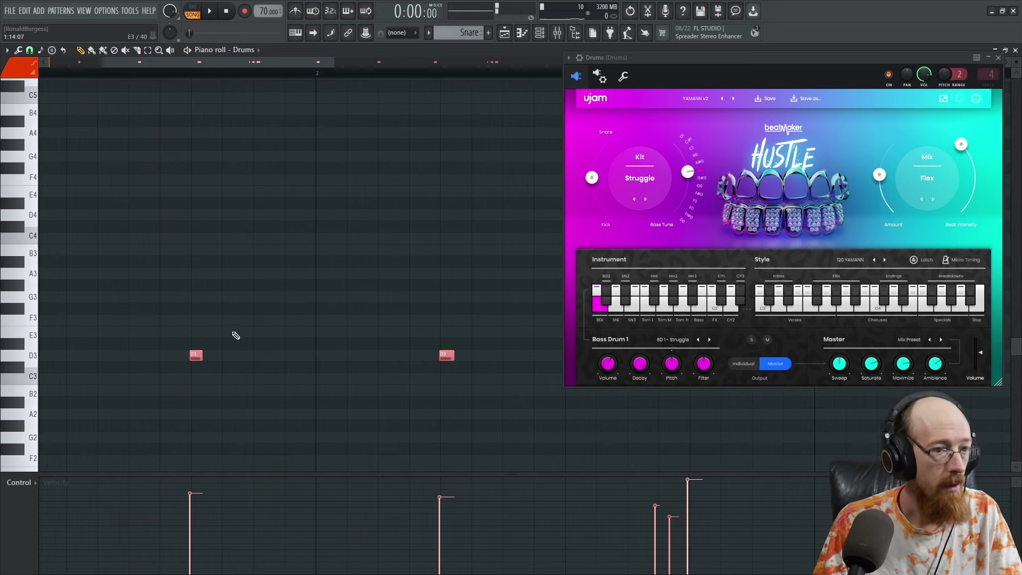
{"action": "scroll", "coordinate": [234, 336], "scroll_direction": "down", "scroll_amount": 3}
{"action": "scroll", "coordinate": [235, 335], "scroll_direction": "up", "scroll_amount": 4}
{"action": "scroll", "coordinate": [193, 332], "scroll_direction": "up", "scroll_amount": 1}
{"action": "left_click_drag", "start_coordinate": [183, 324], "coordinate": [355, 330]}
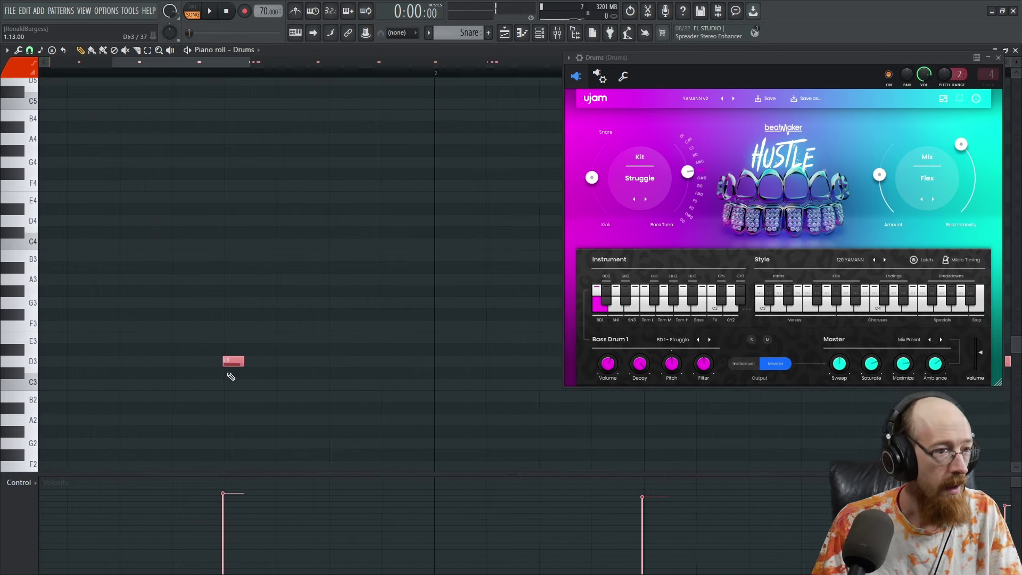
{"action": "key", "text": "ctrl+d"}
{"action": "left_click_drag", "start_coordinate": [233, 362], "coordinate": [235, 364]}
{"action": "scroll", "coordinate": [266, 325], "scroll_direction": "down", "scroll_amount": 5}
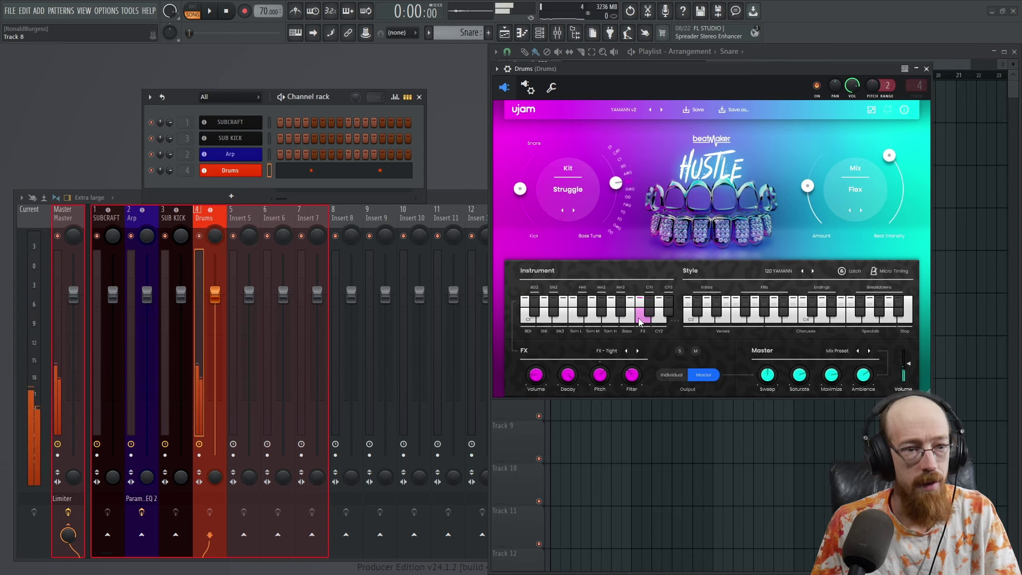
Step: Audition the Tom H and Tom L sounds of the Hustle drum kit
{"action": "left_click", "coordinate": [610, 314]}
{"action": "left_click", "coordinate": [576, 314]}
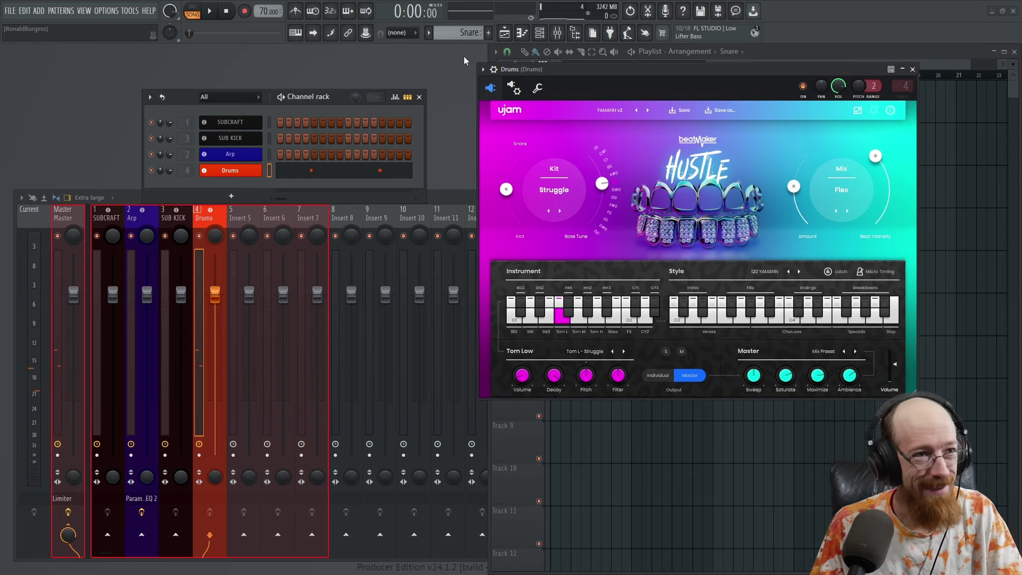
Step: Create a pattern named Misc Perc coloured Orange Red #FF4914 and bring up the Drums channel's options
{"action": "left_click", "coordinate": [488, 33]}
{"action": "type", "text": "Misc Perc"}
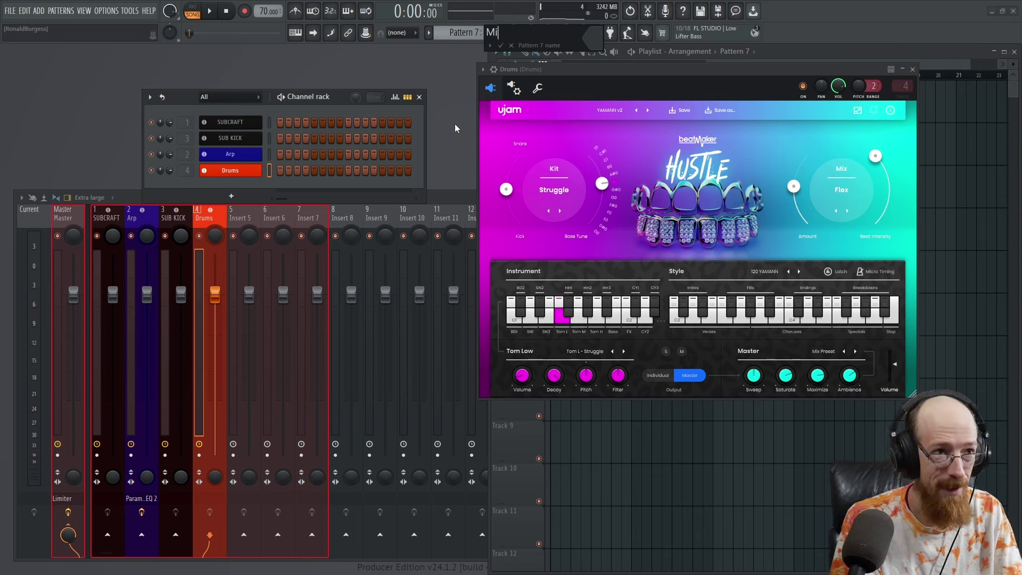
{"action": "left_click", "coordinate": [589, 47]}
{"action": "left_click", "coordinate": [626, 208]}
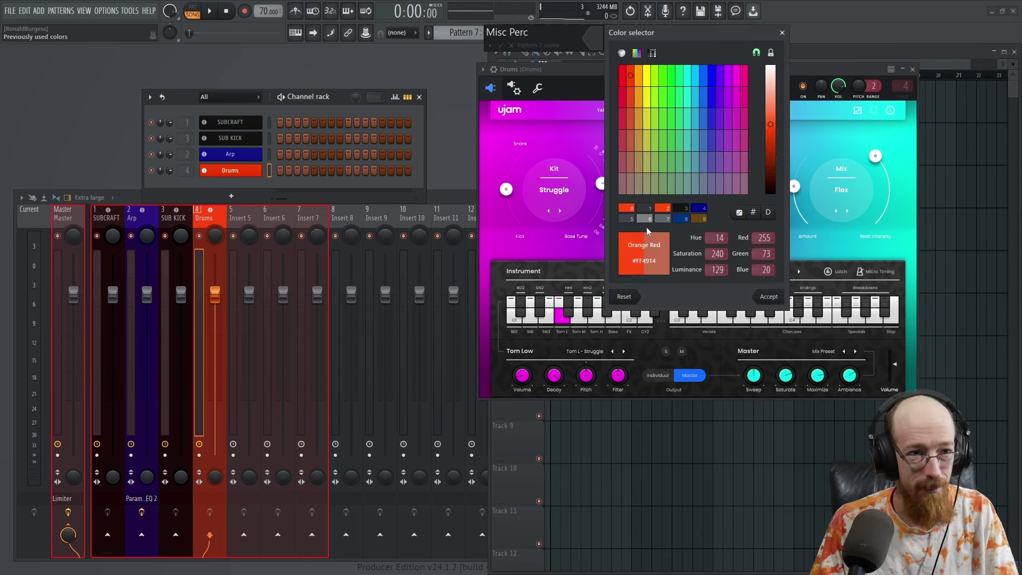
{"action": "left_click", "coordinate": [769, 296]}
{"action": "key", "text": "Return"}
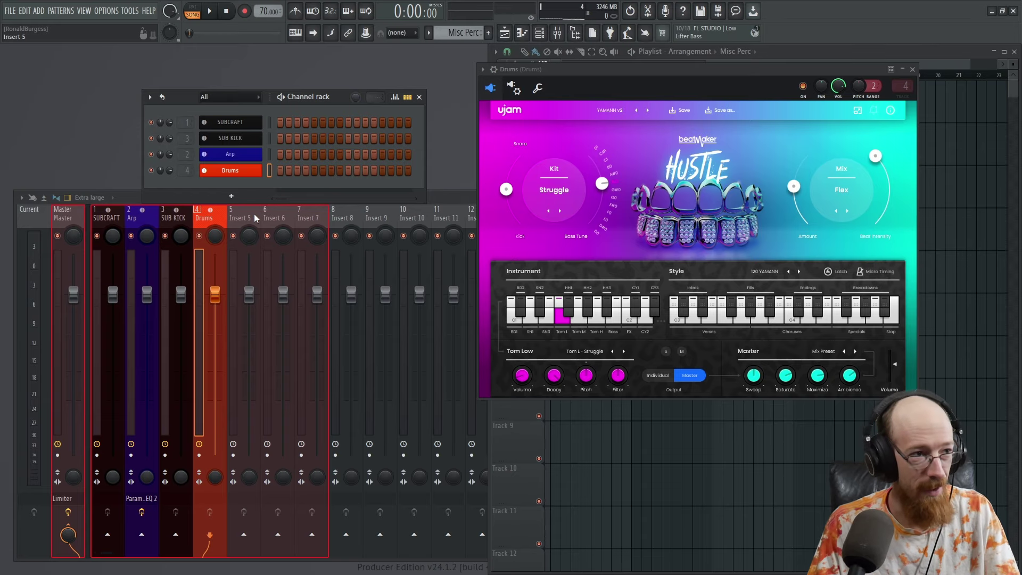
{"action": "right_click", "coordinate": [259, 170]}
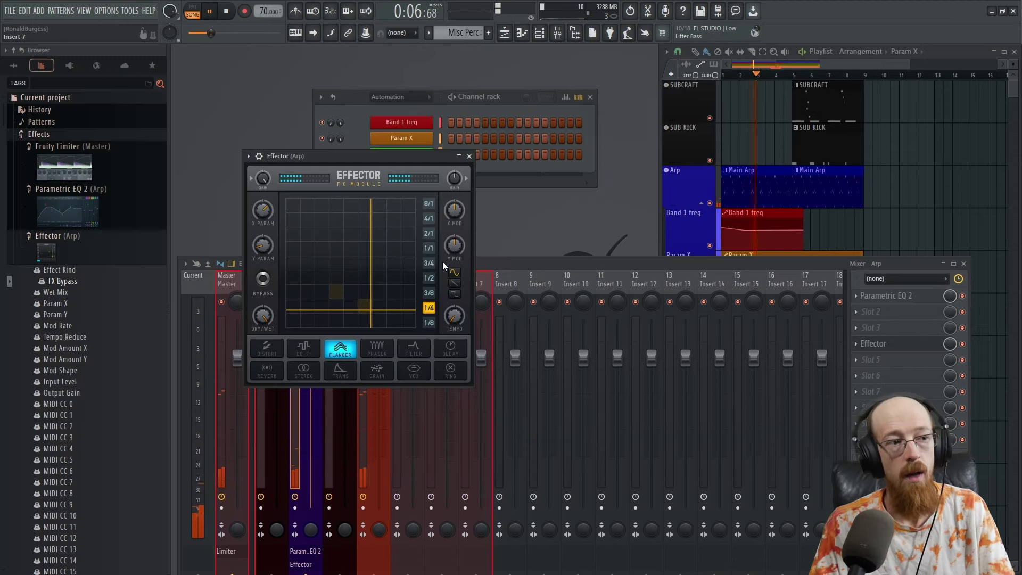
Step: Close the Arp's Effector window and move the mixer down to uncover the automation tracks in the playlist
{"action": "left_click", "coordinate": [469, 156]}
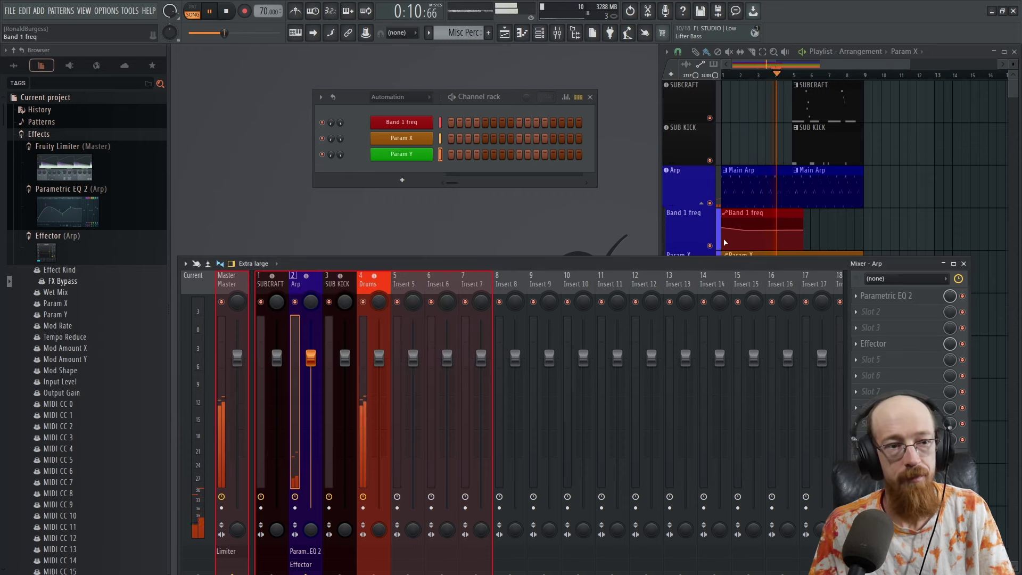
{"action": "left_click_drag", "start_coordinate": [758, 267], "coordinate": [768, 337]}
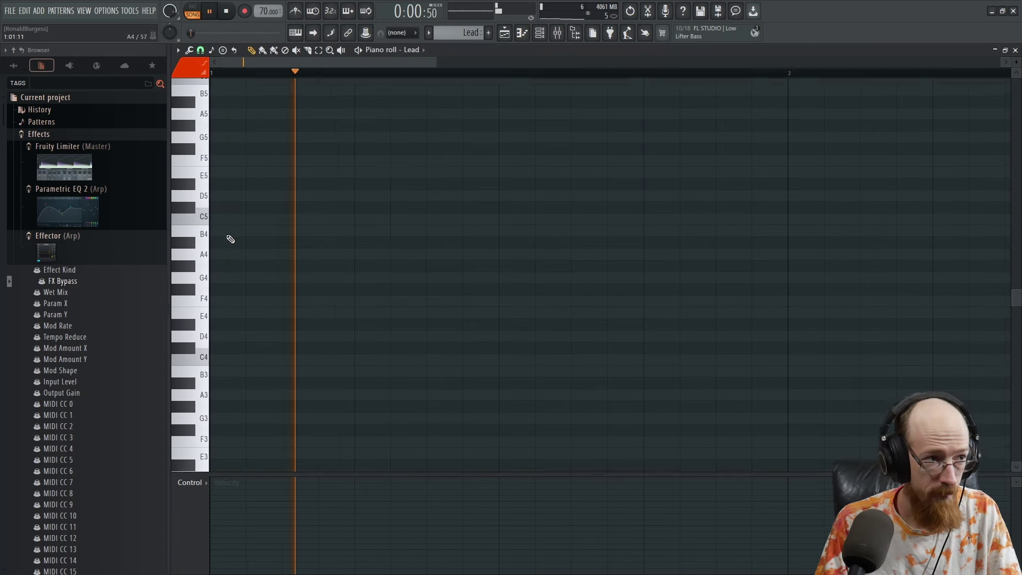
Step: Add Lead notes in bar 1 with C5 on step 1, C6 on step 7 and D♭6 on steps 8, 9 and 11, and play them back
{"action": "scroll", "coordinate": [223, 258], "scroll_direction": "up", "scroll_amount": 5}
{"action": "left_click", "coordinate": [216, 321]}
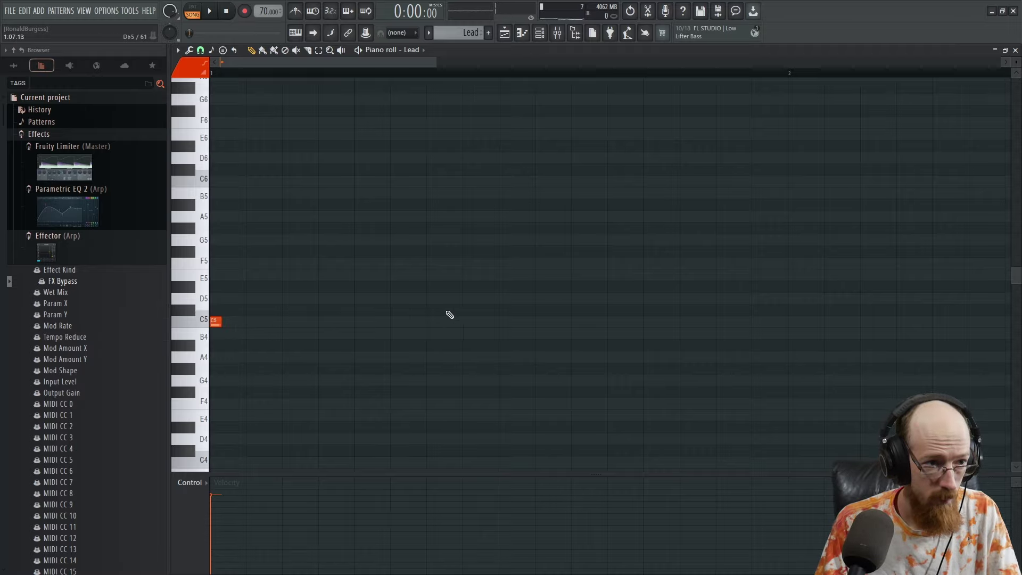
{"action": "left_click", "coordinate": [431, 181]}
{"action": "left_click", "coordinate": [467, 170]}
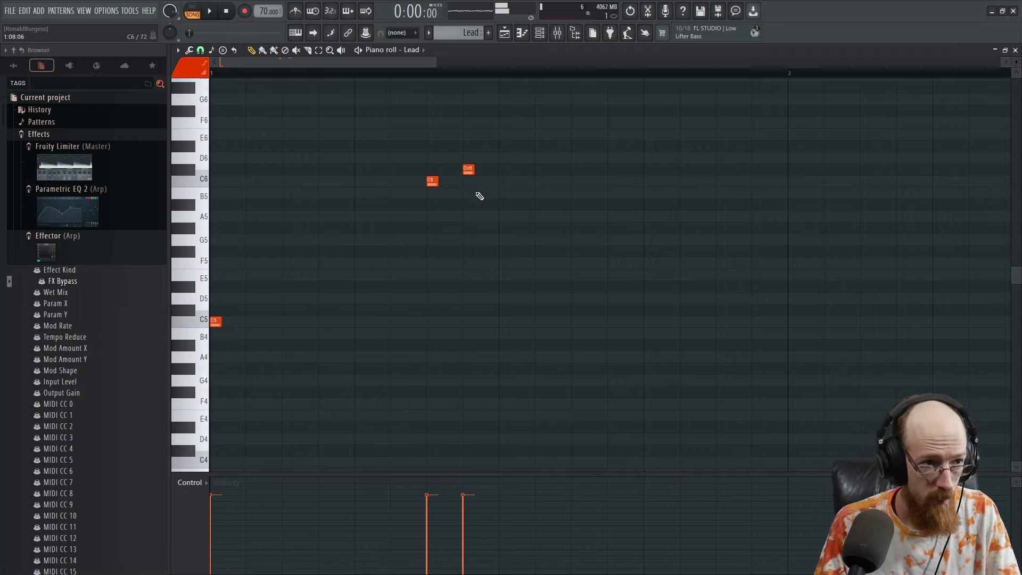
{"action": "left_click", "coordinate": [504, 169]}
{"action": "left_click", "coordinate": [576, 169]}
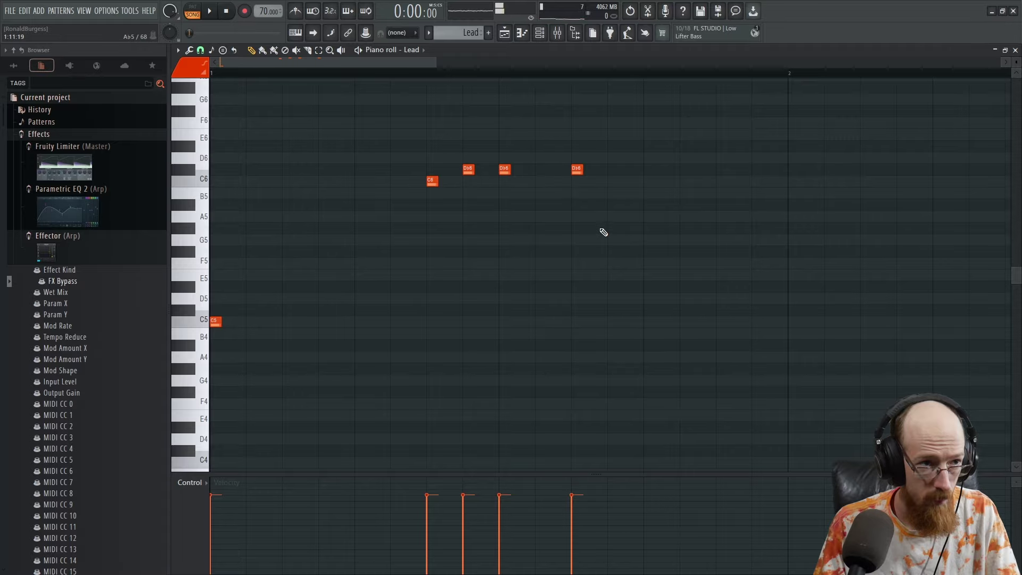
{"action": "key", "text": "space"}
{"action": "scroll", "coordinate": [527, 260], "scroll_direction": "down", "scroll_amount": 2}
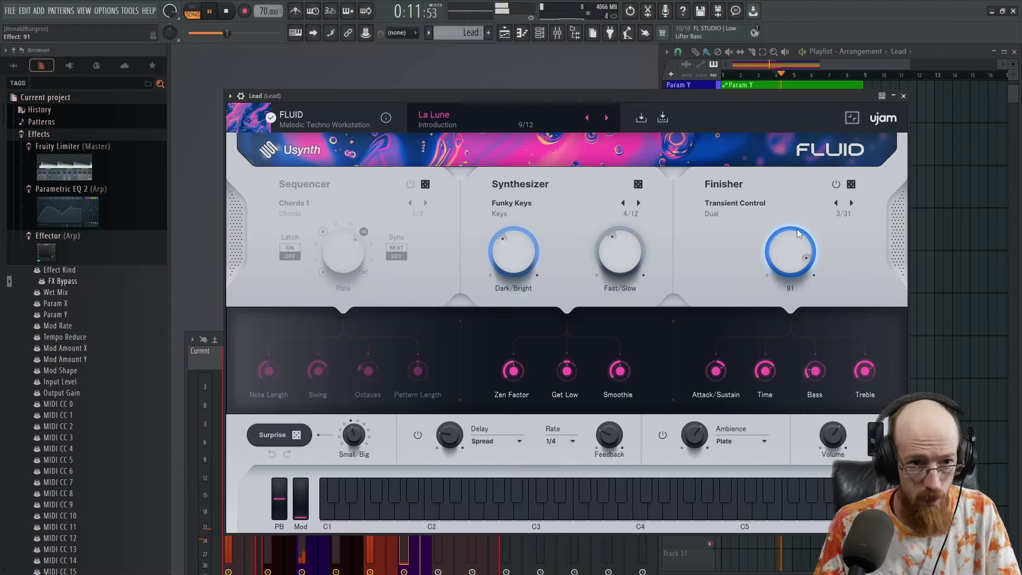
Step: Set the Finisher effect amount of the Lead's FLUID synth to 0 during playback
{"action": "left_click_drag", "start_coordinate": [797, 229], "coordinate": [808, 356]}
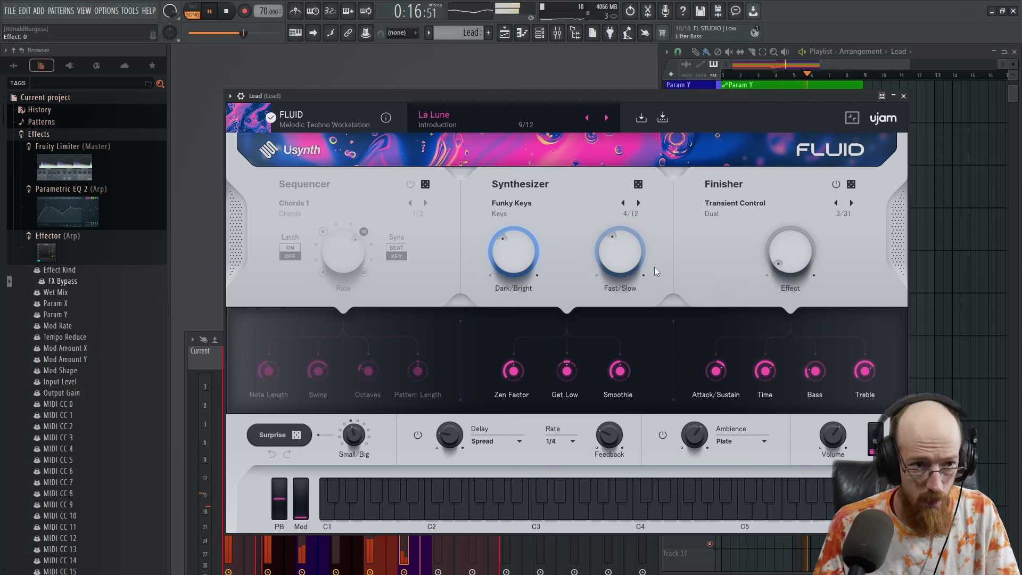
{"action": "scroll", "coordinate": [625, 269], "scroll_direction": "down", "scroll_amount": 3}
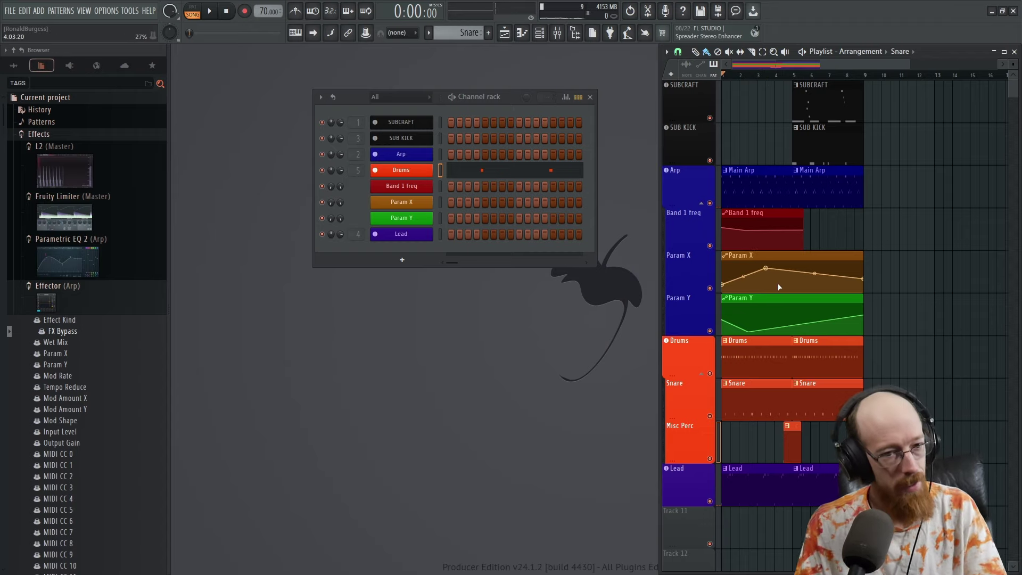
Step: Play the arrangement from the start and again from about bar 4
{"action": "key", "text": "space"}
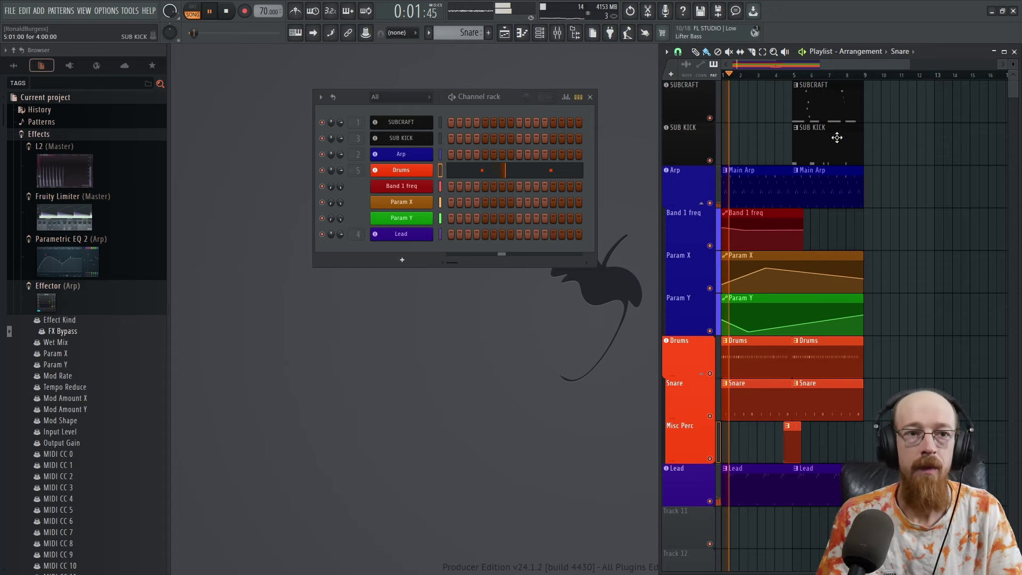
{"action": "key", "text": "space"}
{"action": "left_click", "coordinate": [777, 76]}
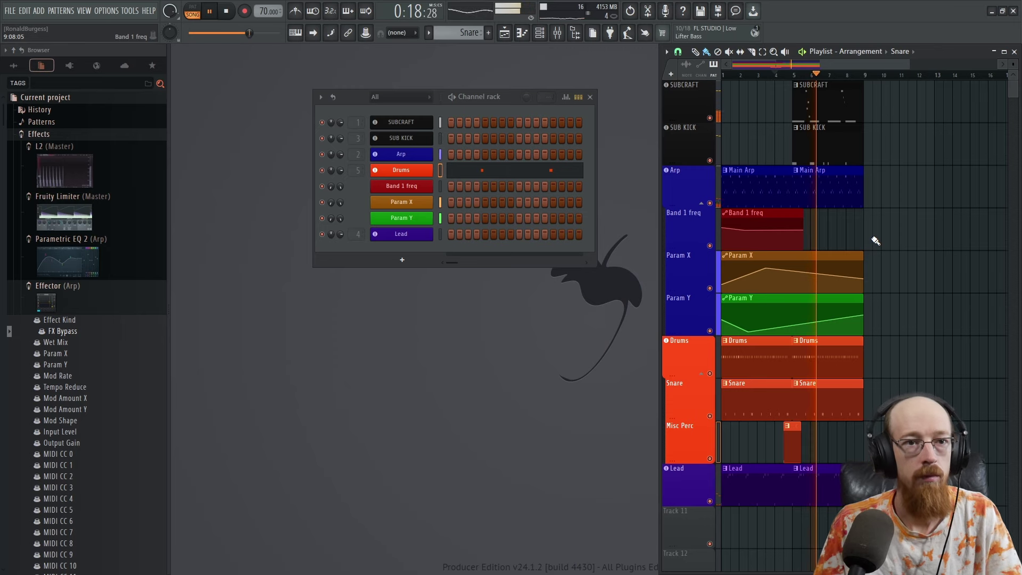
{"action": "key", "text": "space"}
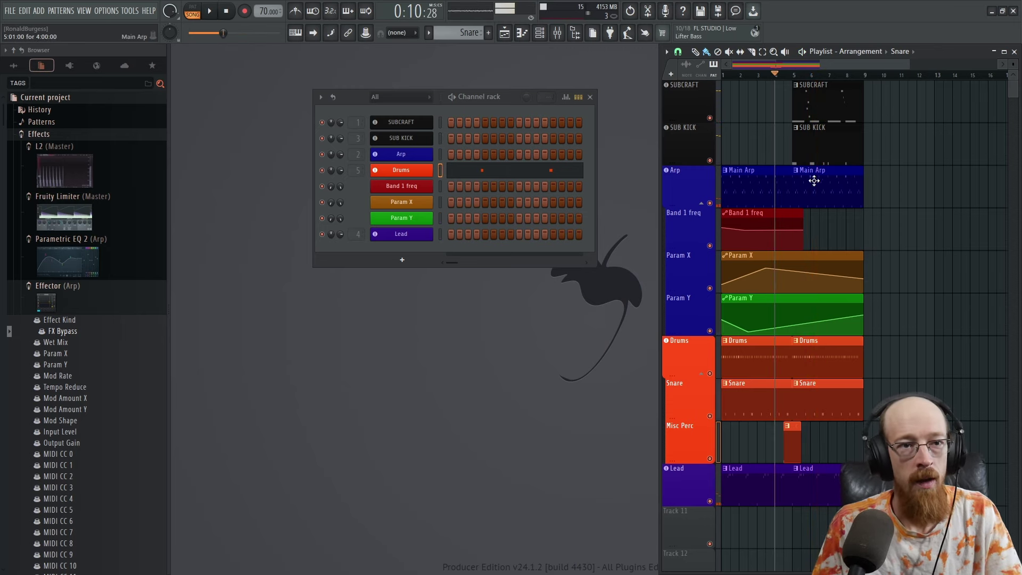
Step: Stop playback at bar 5 and add a Virtual Pianist SCORE instrument as a new channel
{"action": "left_click", "coordinate": [805, 108]}
{"action": "left_click", "coordinate": [809, 78]}
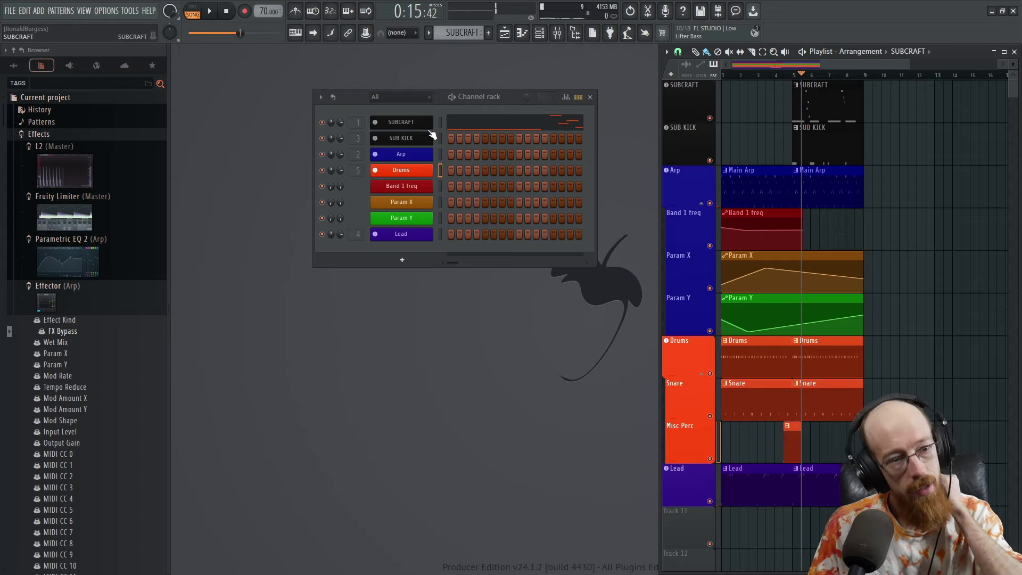
{"action": "left_click", "coordinate": [415, 263]}
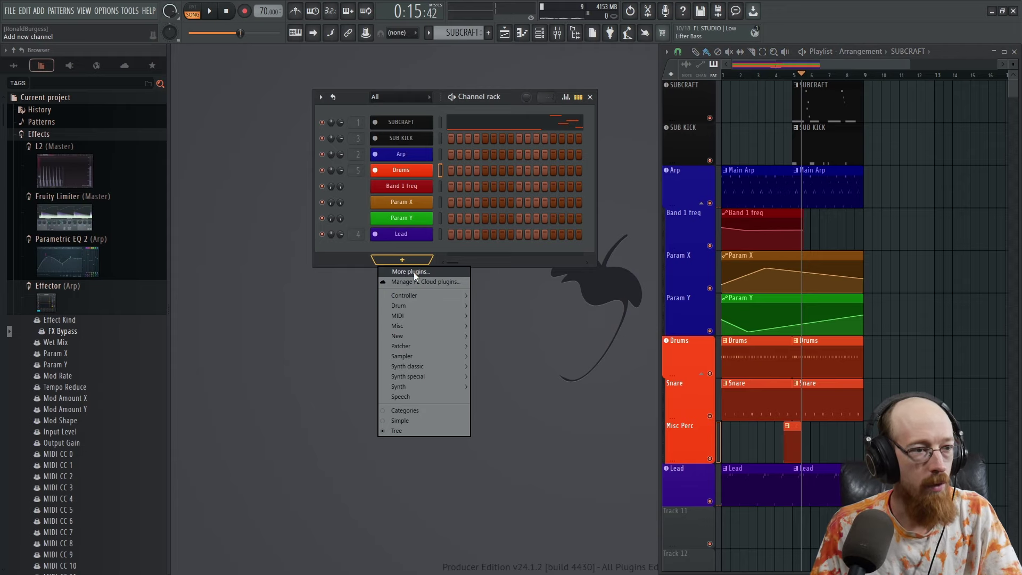
{"action": "left_click", "coordinate": [413, 273]}
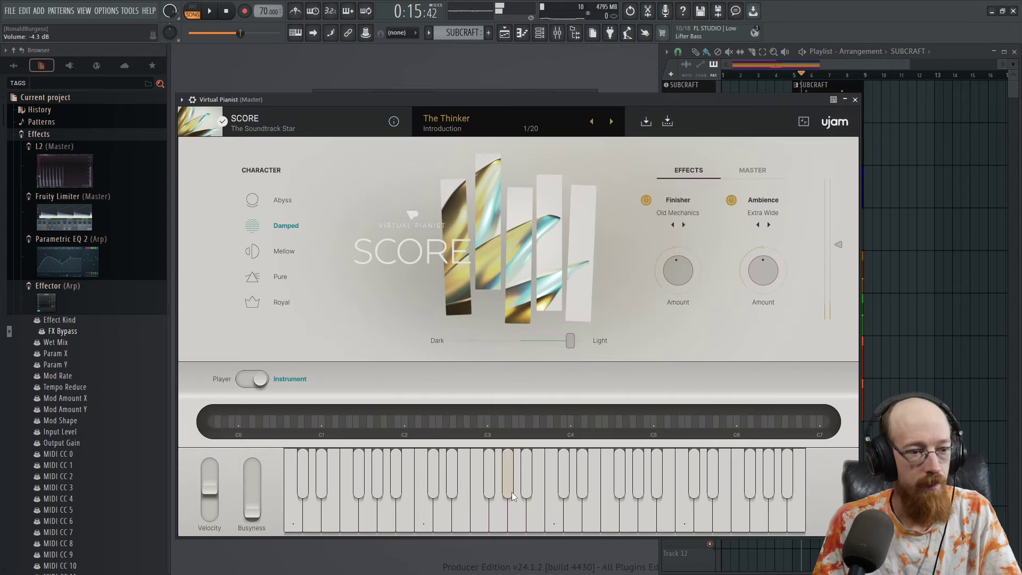
Step: Audition keys of Virtual Pianist SCORE, try its Player mode, return to Instrument mode and close the plugin
{"action": "mouse_move", "coordinate": [469, 504]}
{"action": "left_mouse_down"}
{"action": "mouse_move", "coordinate": [421, 513]}
{"action": "mouse_move", "coordinate": [673, 512]}
{"action": "mouse_move", "coordinate": [605, 506]}
{"action": "left_mouse_up"}
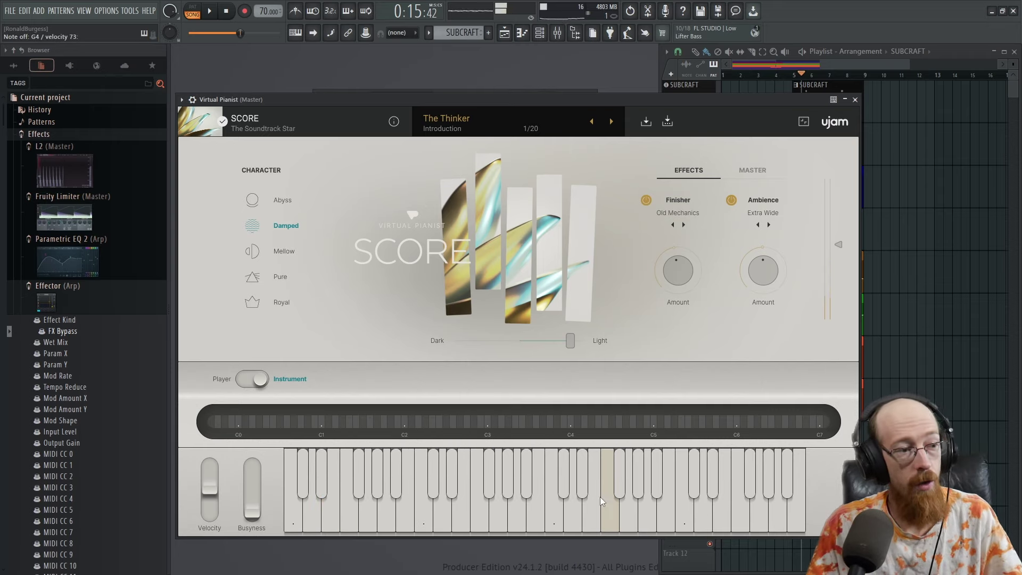
{"action": "left_click", "coordinate": [254, 382]}
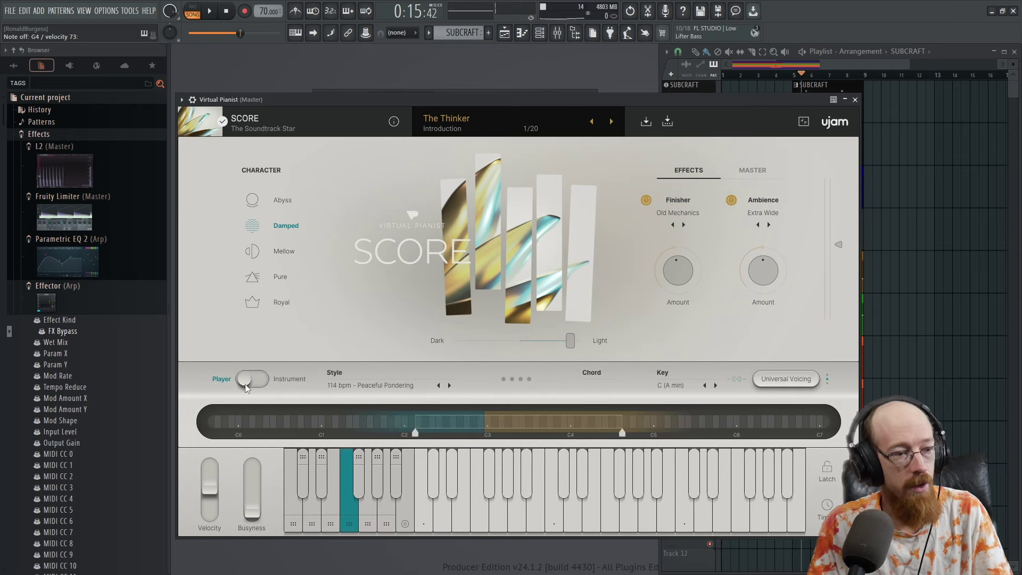
{"action": "left_click", "coordinate": [464, 510]}
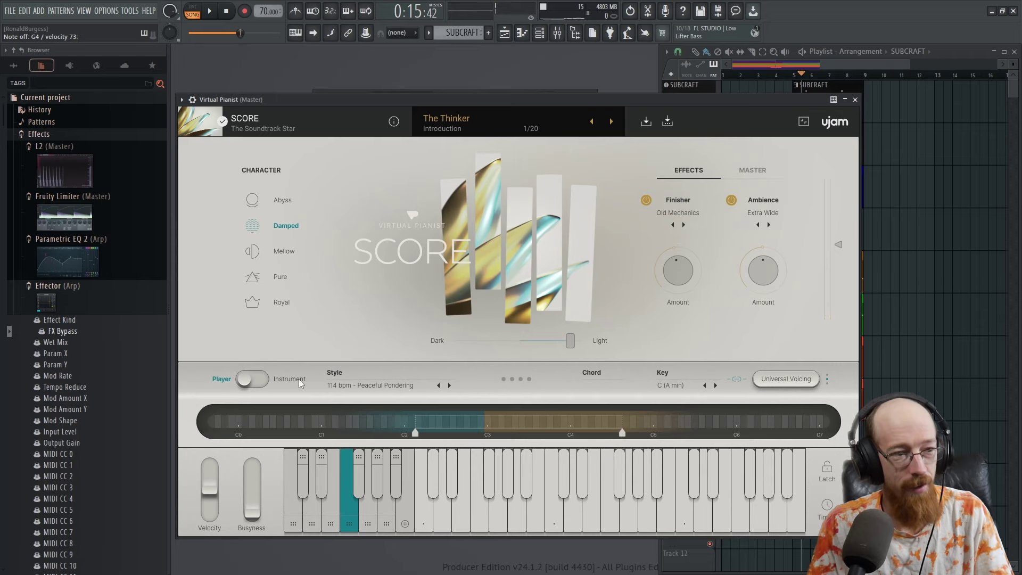
{"action": "left_click", "coordinate": [259, 381]}
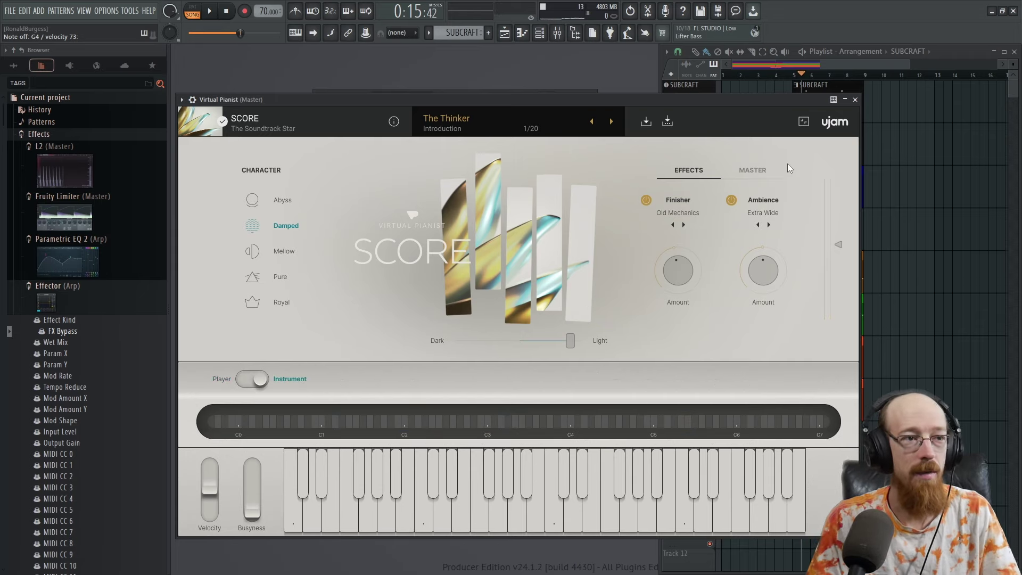
{"action": "left_click", "coordinate": [855, 99]}
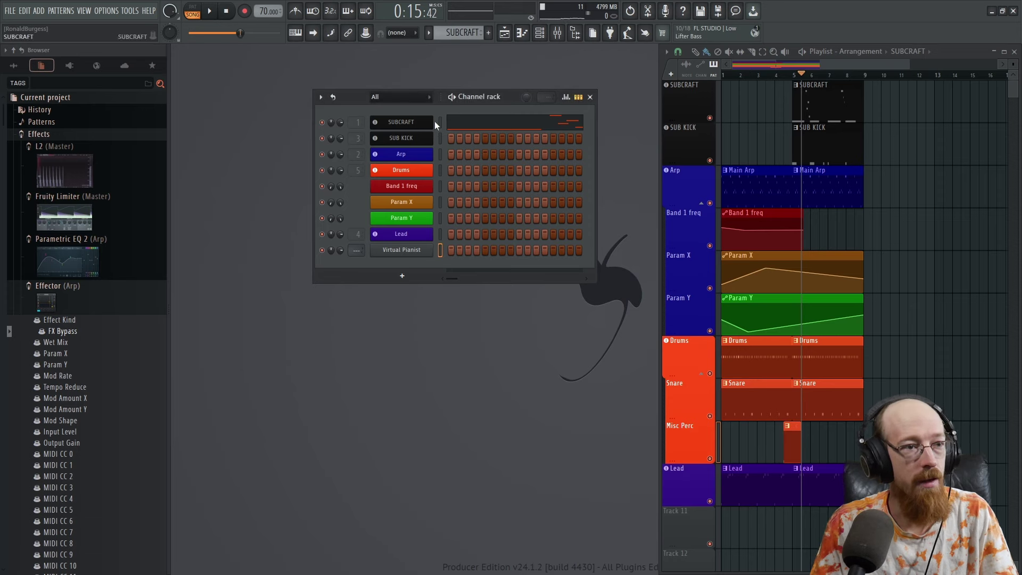
Step: Copy the Lead channel's notes in the Lead pattern and paste them into the Virtual Pianist channel
{"action": "left_click", "coordinate": [761, 491]}
{"action": "right_click", "coordinate": [412, 236]}
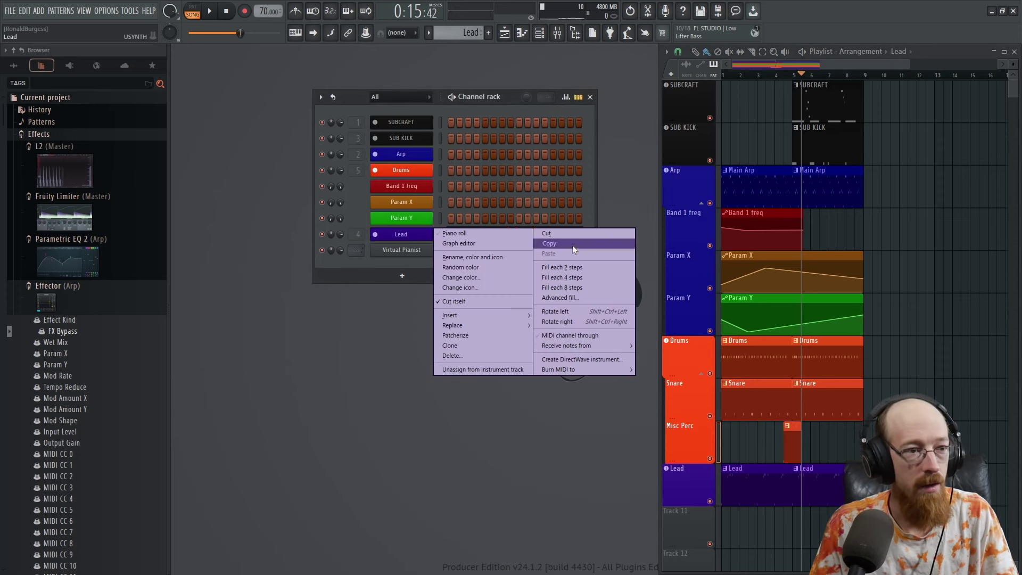
{"action": "left_click", "coordinate": [573, 244]}
{"action": "right_click", "coordinate": [404, 250]}
{"action": "left_click", "coordinate": [564, 269]}
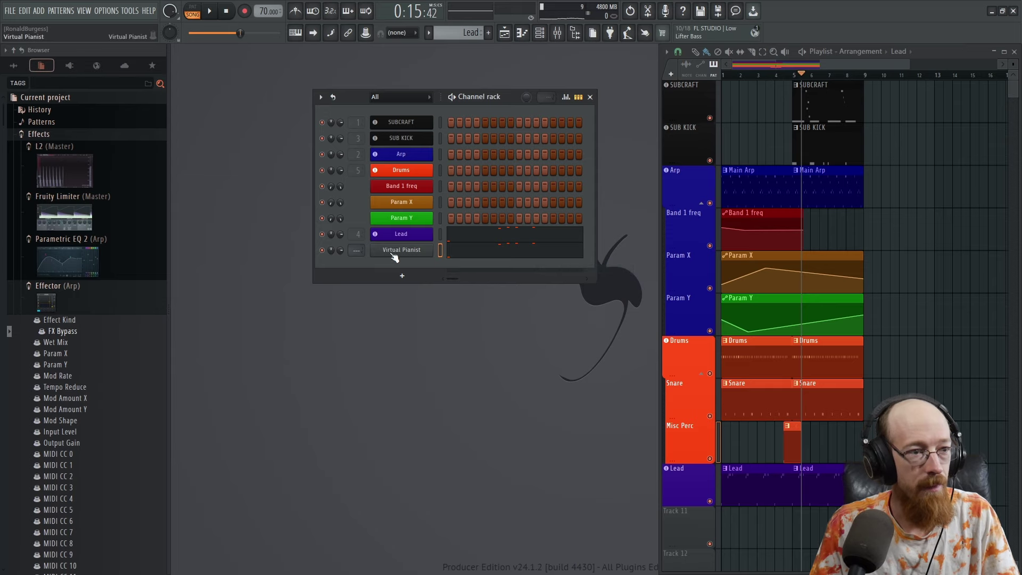
Step: Route the Virtual Pianist channel to mixer track 6 and give it the Lead's purple color, keeping its name
{"action": "key", "text": "ctrl+l"}
{"action": "key", "text": "F2"}
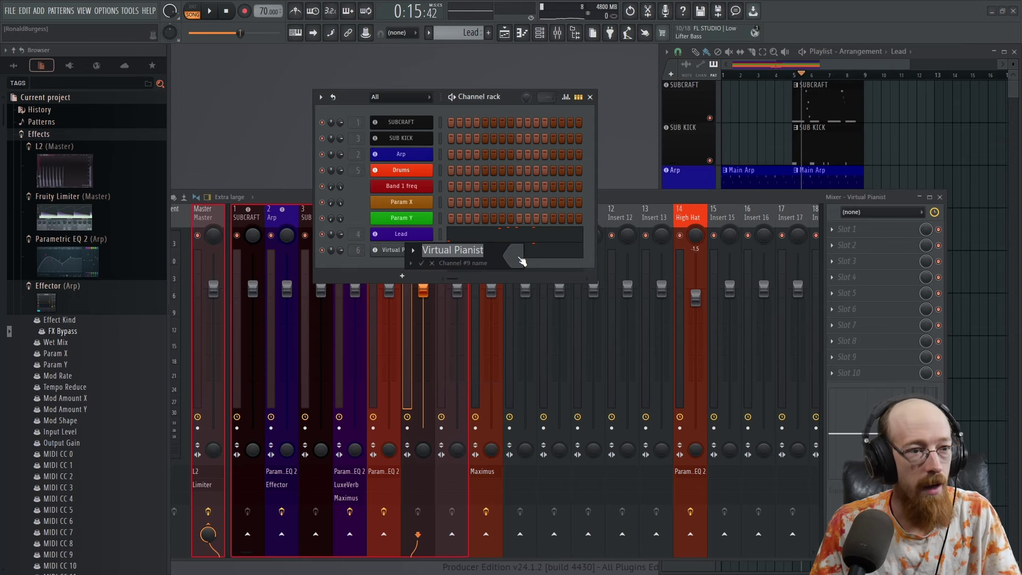
{"action": "left_click", "coordinate": [566, 434]}
{"action": "left_click", "coordinate": [690, 514]}
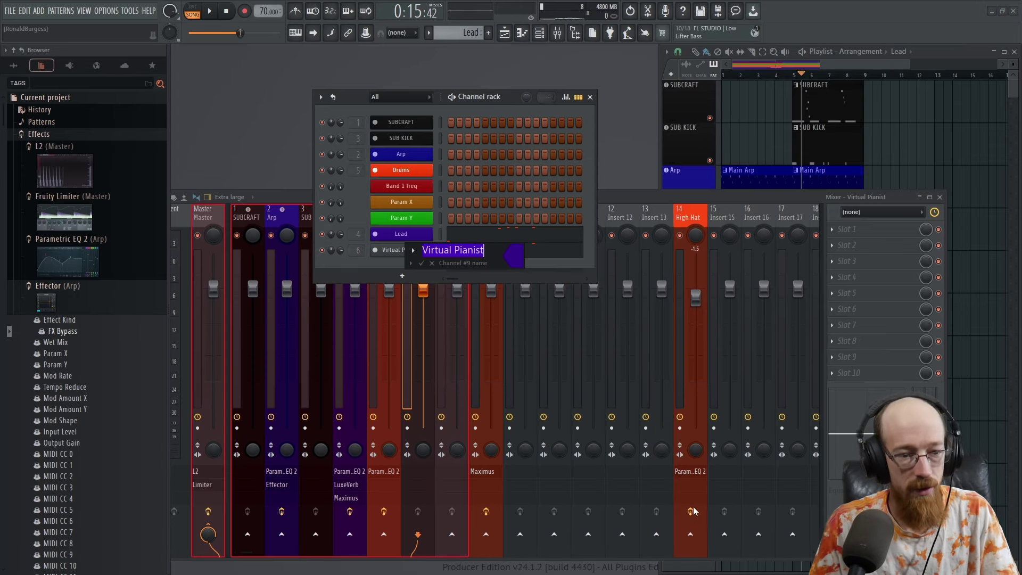
{"action": "key", "text": "Return"}
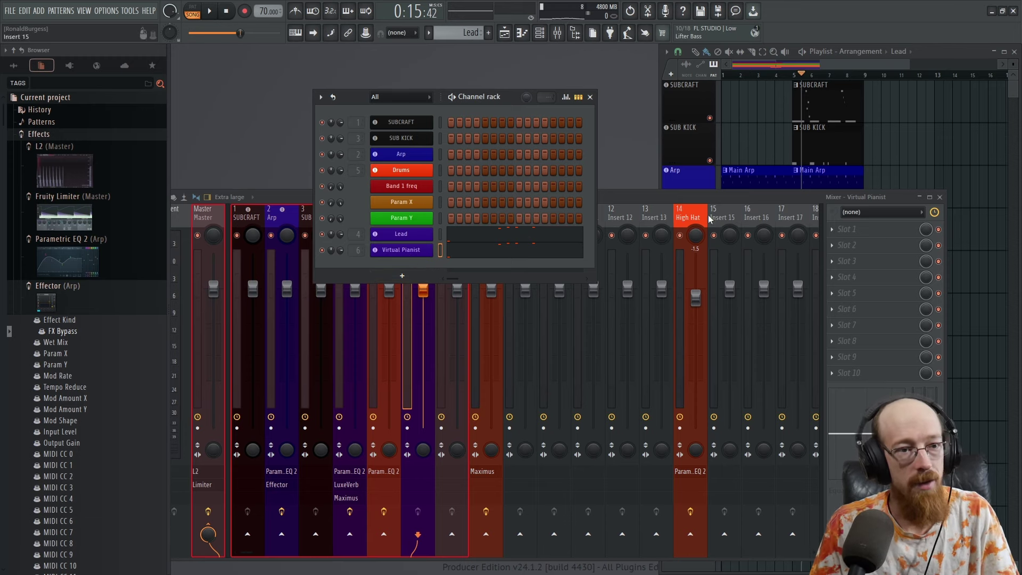
Step: Compare the Snare and High Hat tracks in the mixer
{"action": "left_click", "coordinate": [685, 200]}
{"action": "left_click", "coordinate": [487, 223]}
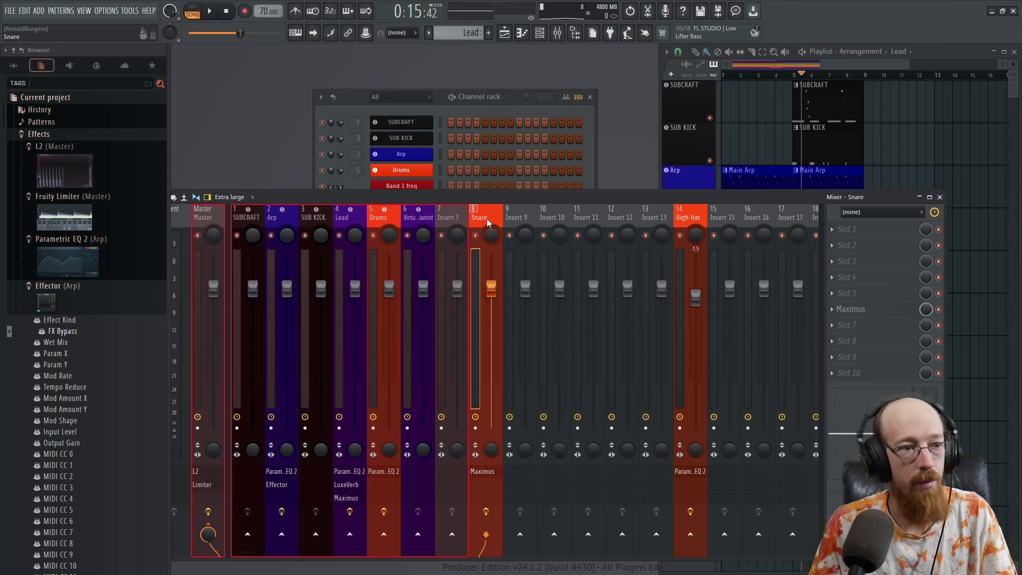
{"action": "left_click", "coordinate": [686, 222]}
{"action": "left_click", "coordinate": [491, 218]}
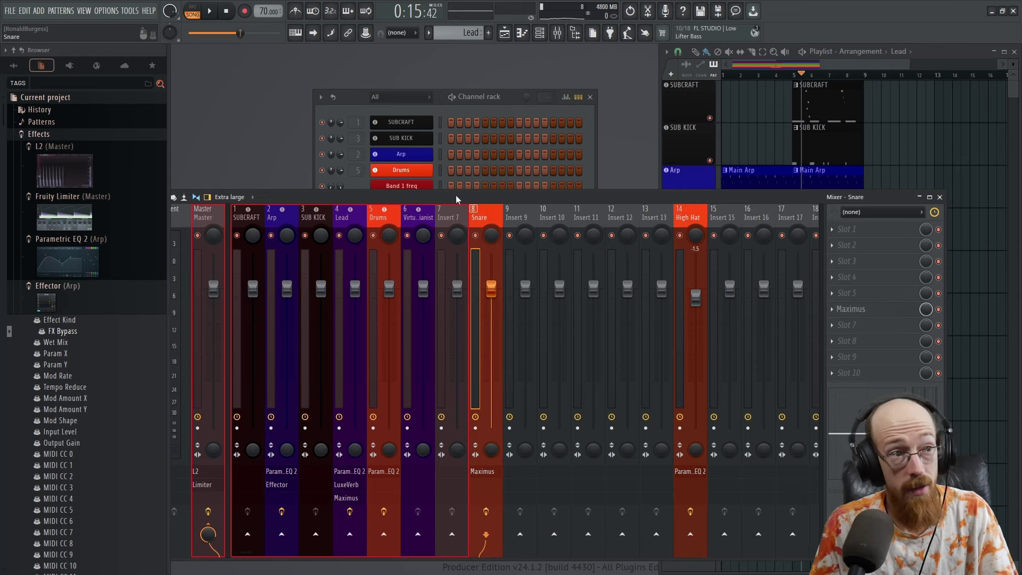
Step: Examine the Hustle drums' individual HiHat 2 output and the plugin's output connections to the mixer, and close the Drums window
{"action": "left_click", "coordinate": [362, 104]}
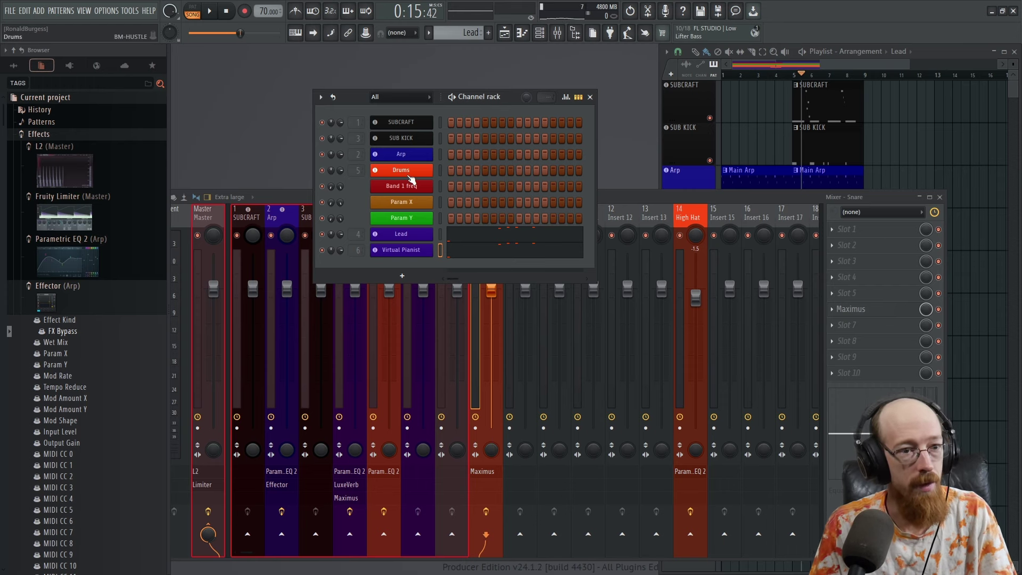
{"action": "left_click", "coordinate": [409, 171]}
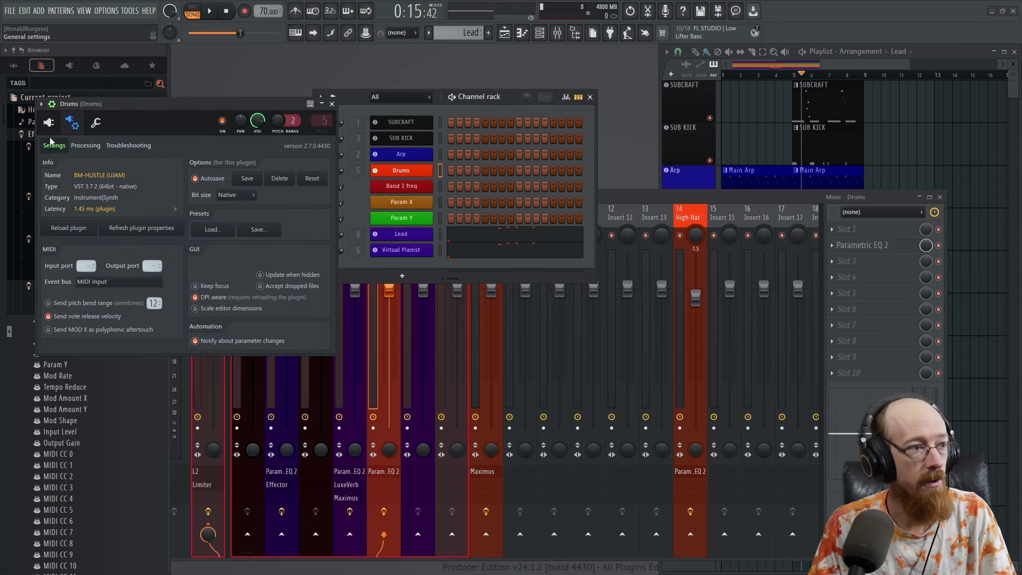
{"action": "left_click", "coordinate": [48, 123]}
{"action": "left_click_drag", "start_coordinate": [231, 106], "coordinate": [417, 89]}
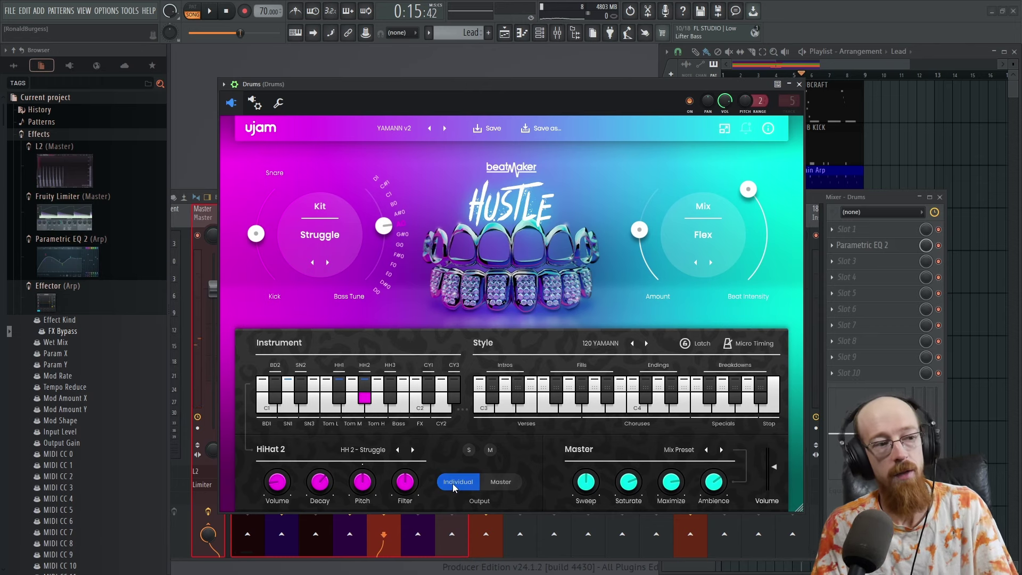
{"action": "left_click", "coordinate": [255, 103]}
{"action": "left_click", "coordinate": [268, 126]}
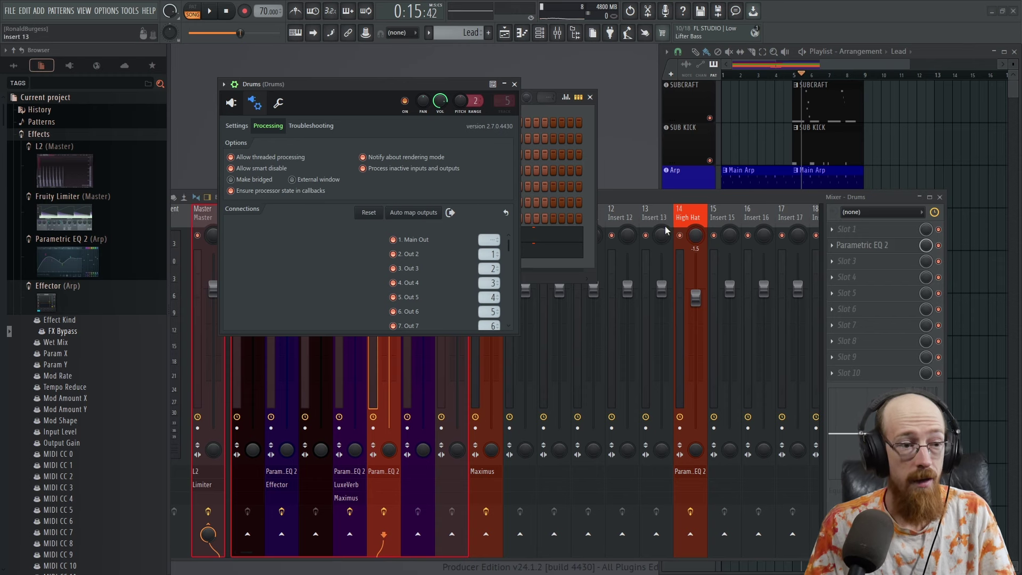
{"action": "left_click", "coordinate": [669, 200]}
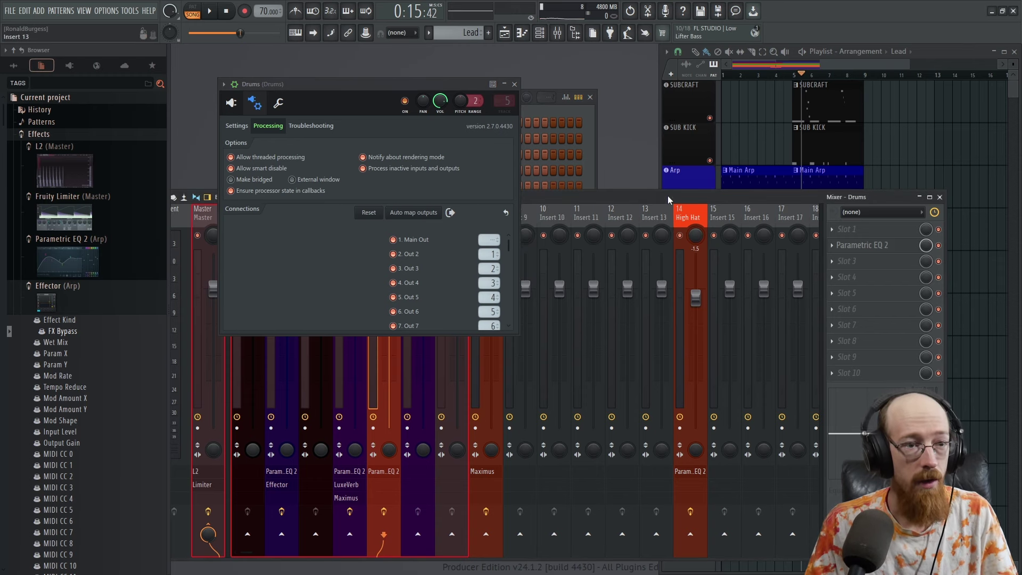
{"action": "left_click", "coordinate": [231, 103]}
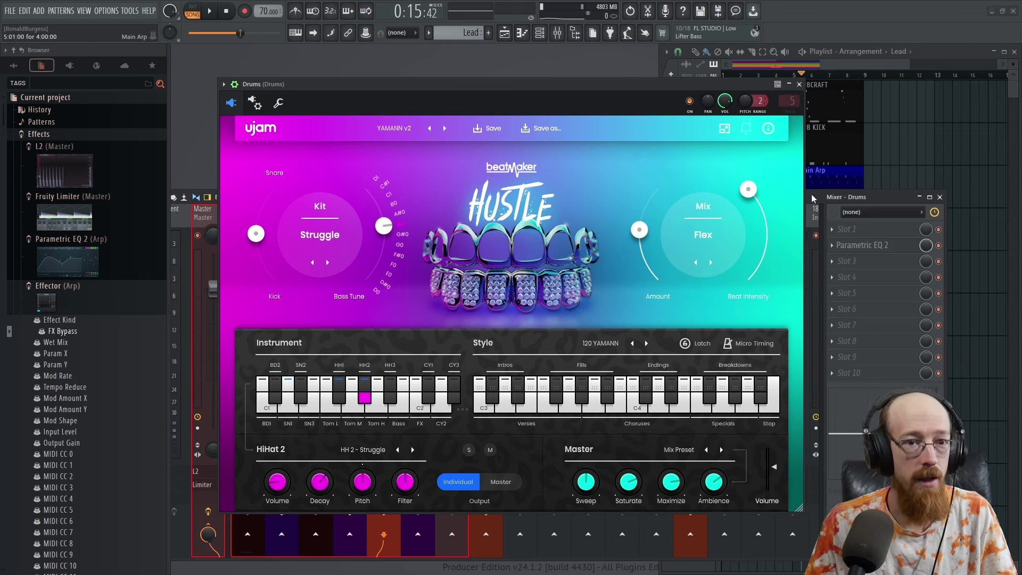
{"action": "left_click", "coordinate": [799, 84]}
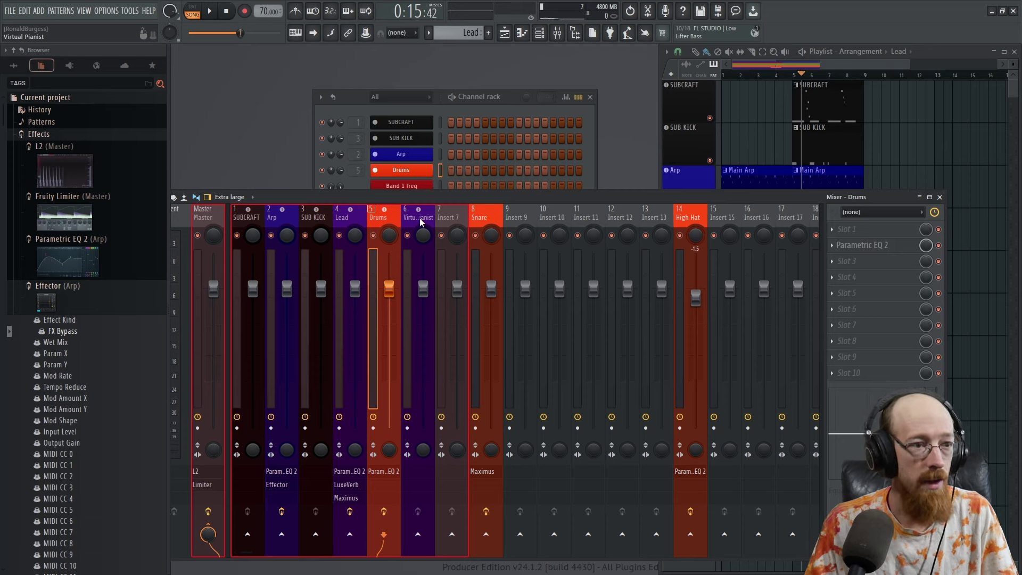
Step: Move the Virtual Pianist mixer track to position 14, directly after High Hat, and check the High Hat and Snare tracks
{"action": "left_click_drag", "start_coordinate": [420, 222], "coordinate": [692, 222]}
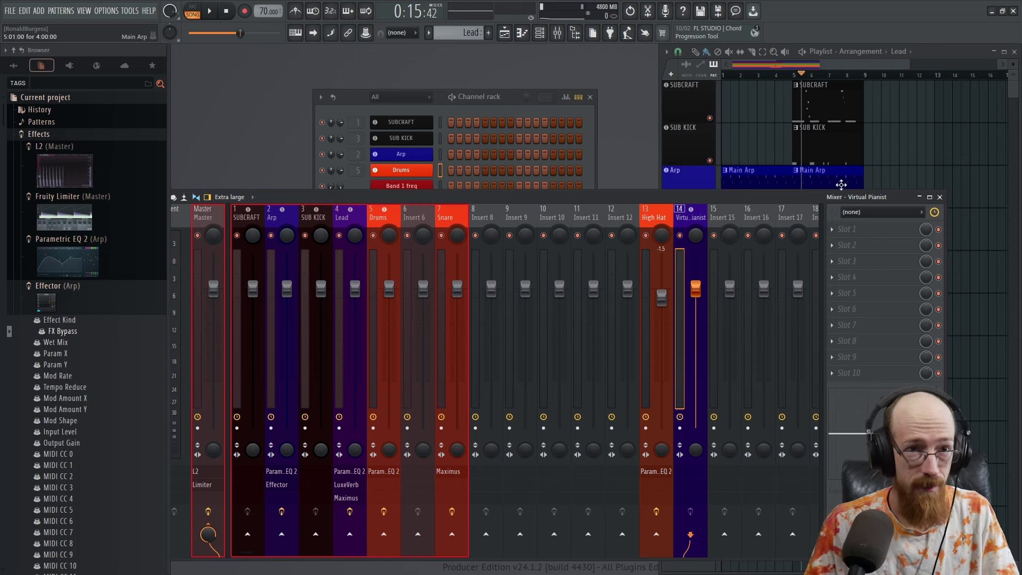
{"action": "left_click", "coordinate": [648, 218]}
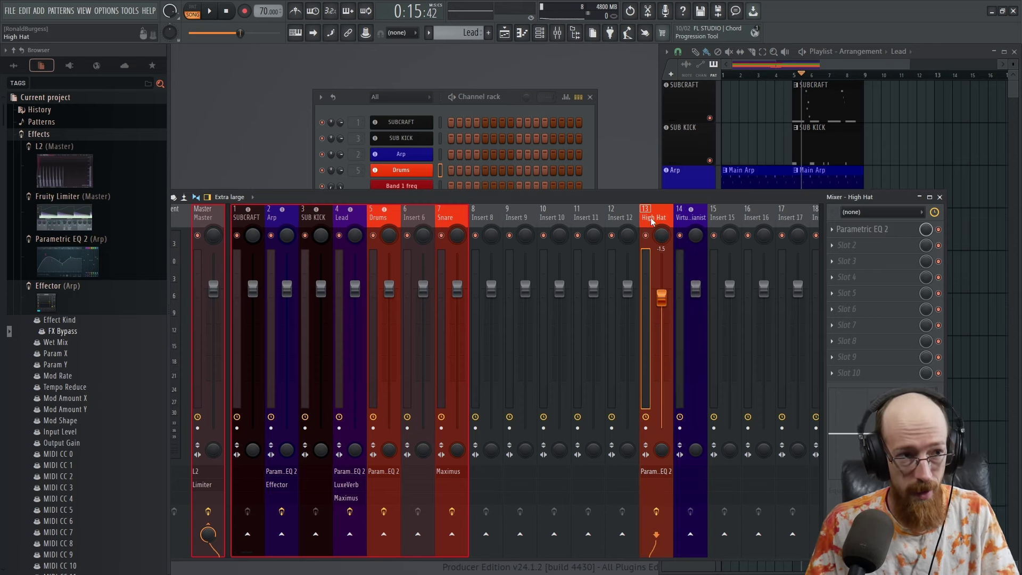
{"action": "left_click", "coordinate": [446, 219]}
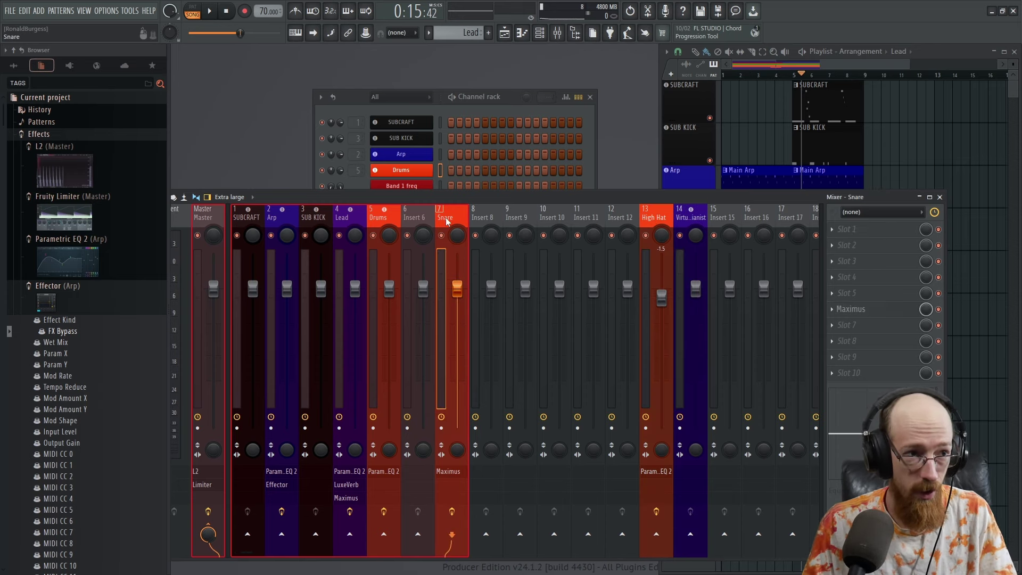
{"action": "left_click", "coordinate": [685, 221]}
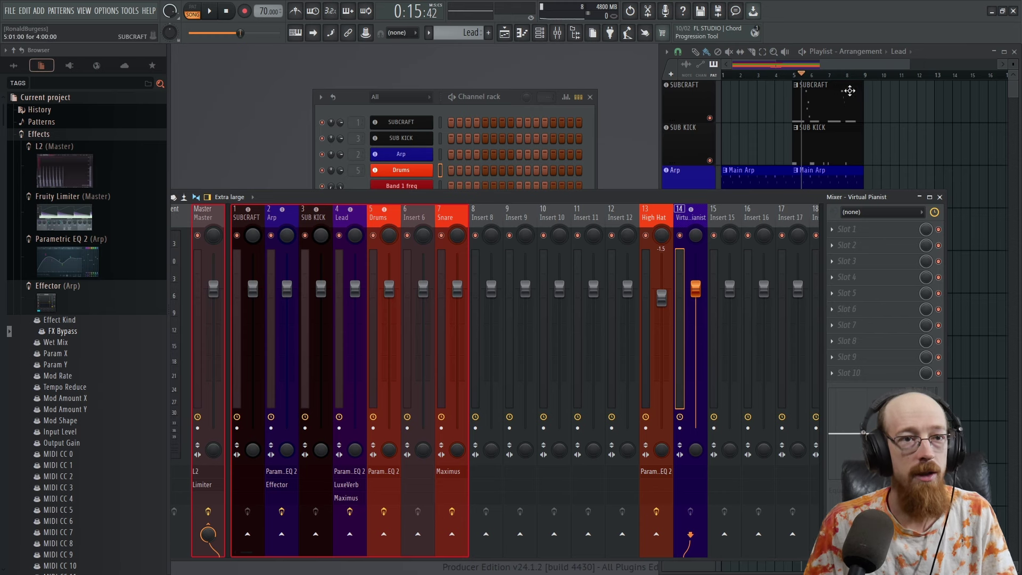
Step: Play the arrangement from the start and open the Virtual Pianist's notes in the piano roll
{"action": "left_click", "coordinate": [771, 85]}
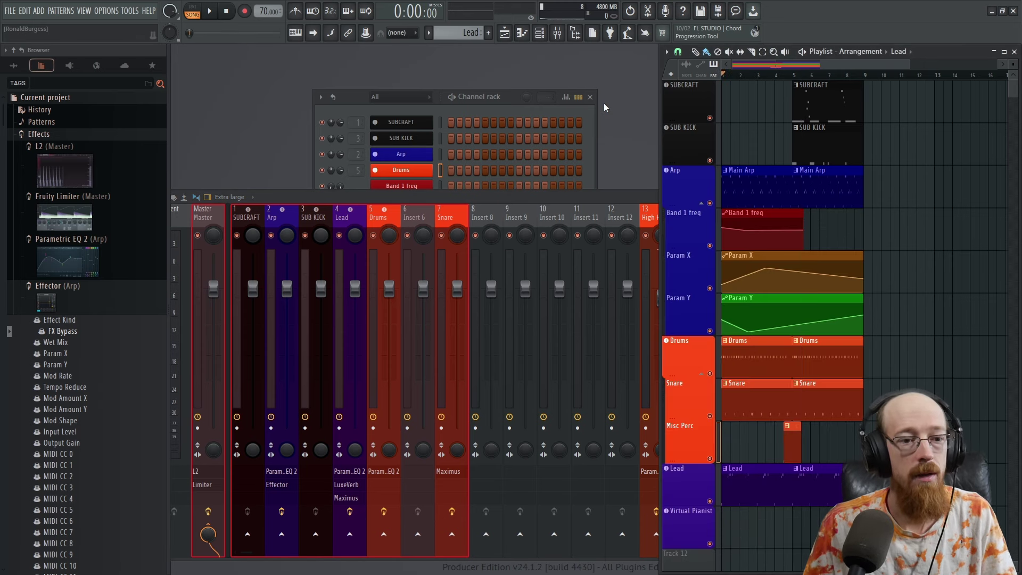
{"action": "key", "text": "space"}
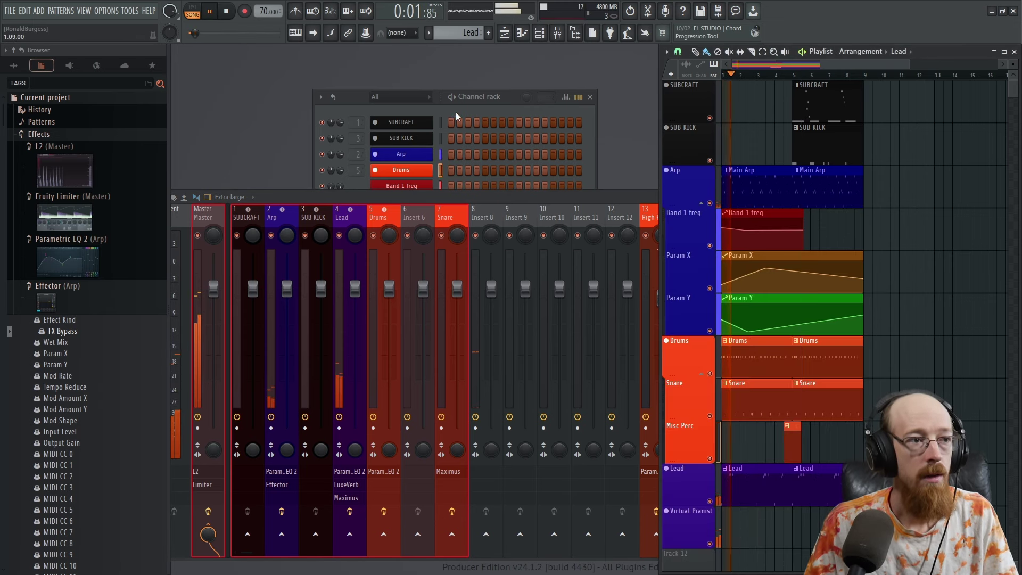
{"action": "key", "text": "F6"}
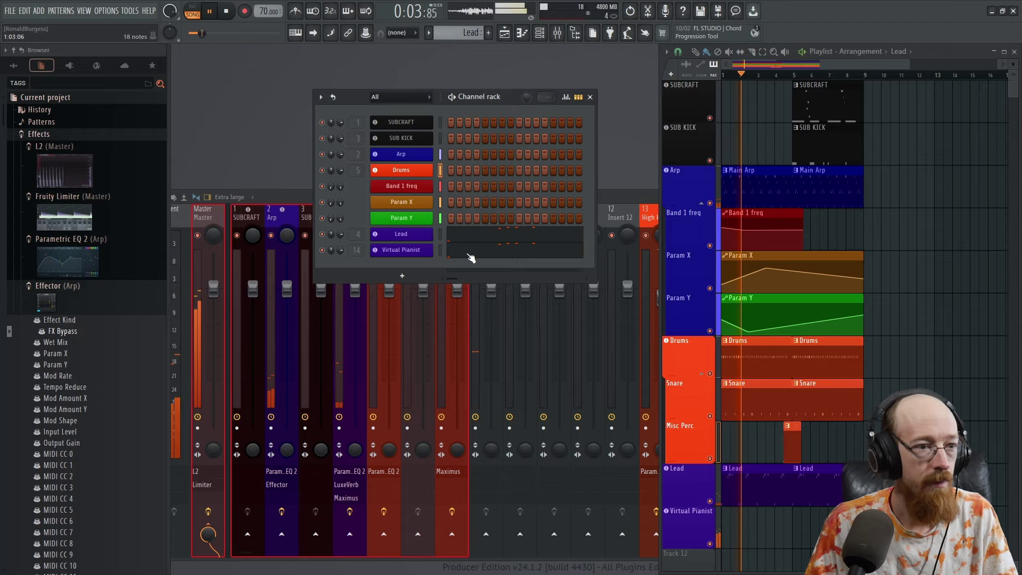
{"action": "left_click", "coordinate": [472, 257]}
{"action": "key", "text": "space"}
{"action": "scroll", "coordinate": [209, 213], "scroll_direction": "up", "scroll_amount": 10}
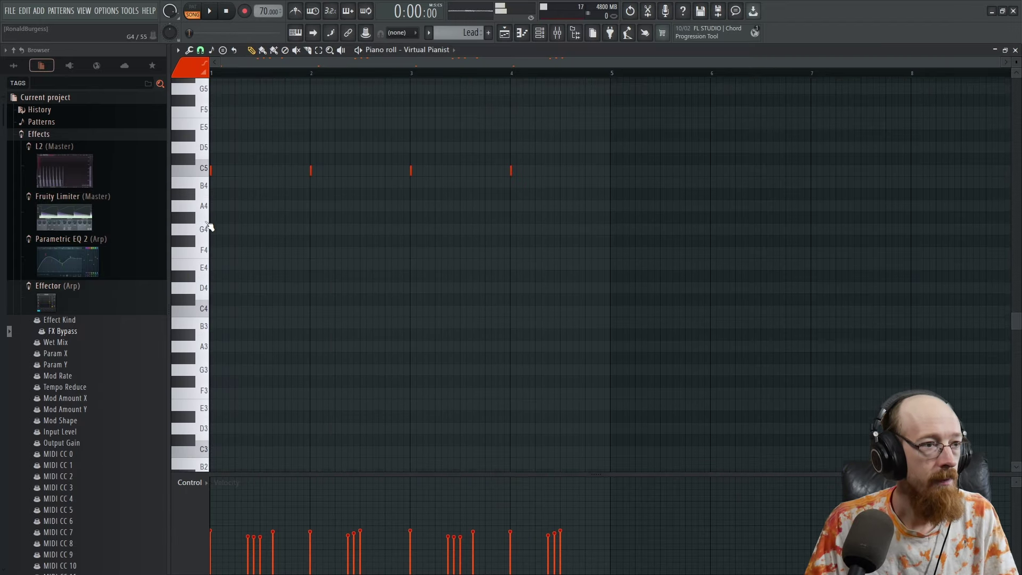
{"action": "key", "text": "space"}
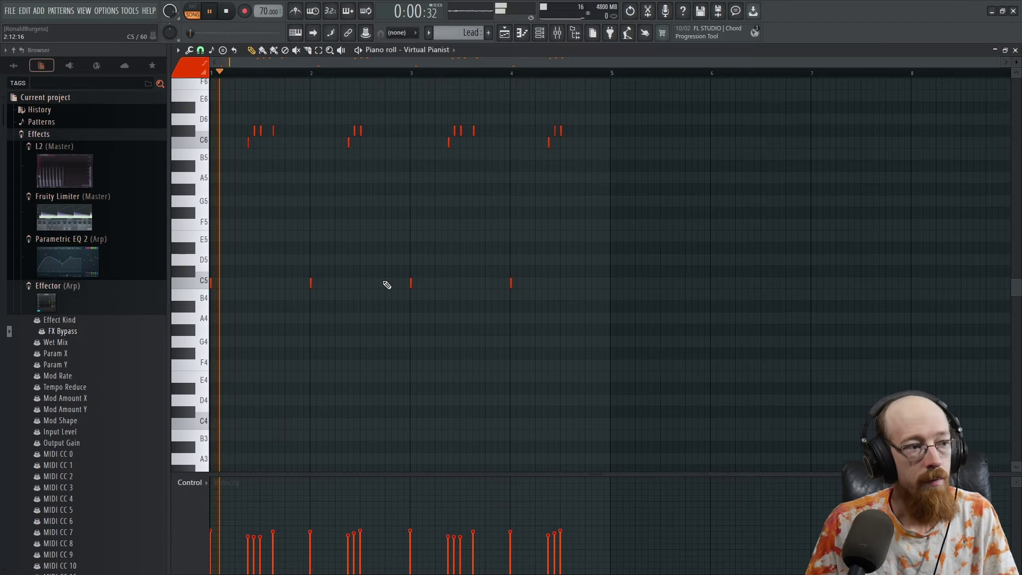
{"action": "key", "text": "space"}
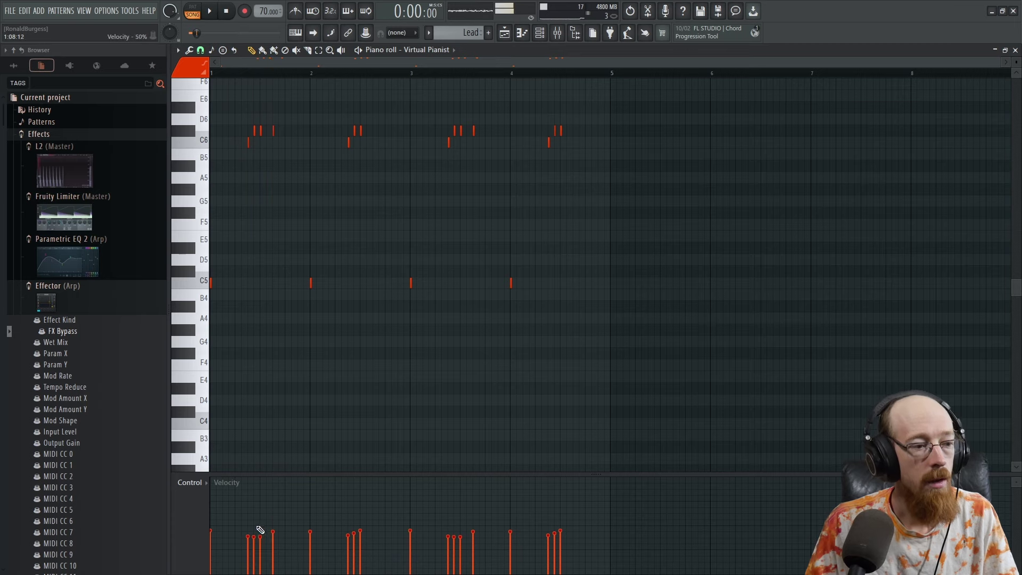
Step: Raise the velocities of the C6 and D♭6 notes in bar 1 to a ramp above about 65% and play them back
{"action": "left_click_drag", "start_coordinate": [248, 519], "coordinate": [275, 513]}
{"action": "key", "text": "space"}
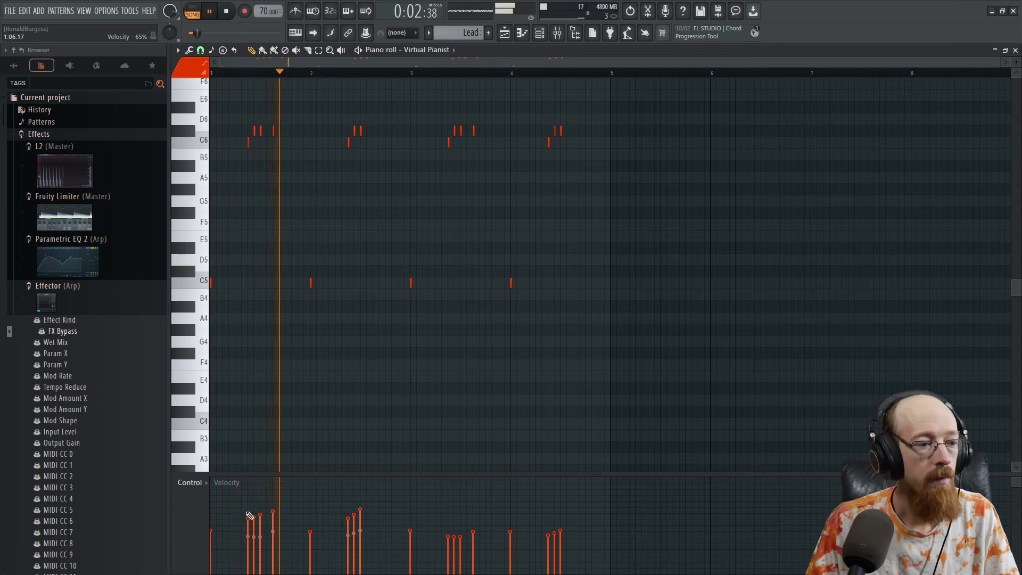
{"action": "left_click_drag", "start_coordinate": [248, 512], "coordinate": [281, 503]}
{"action": "key", "text": "space"}
{"action": "key", "text": "space"}
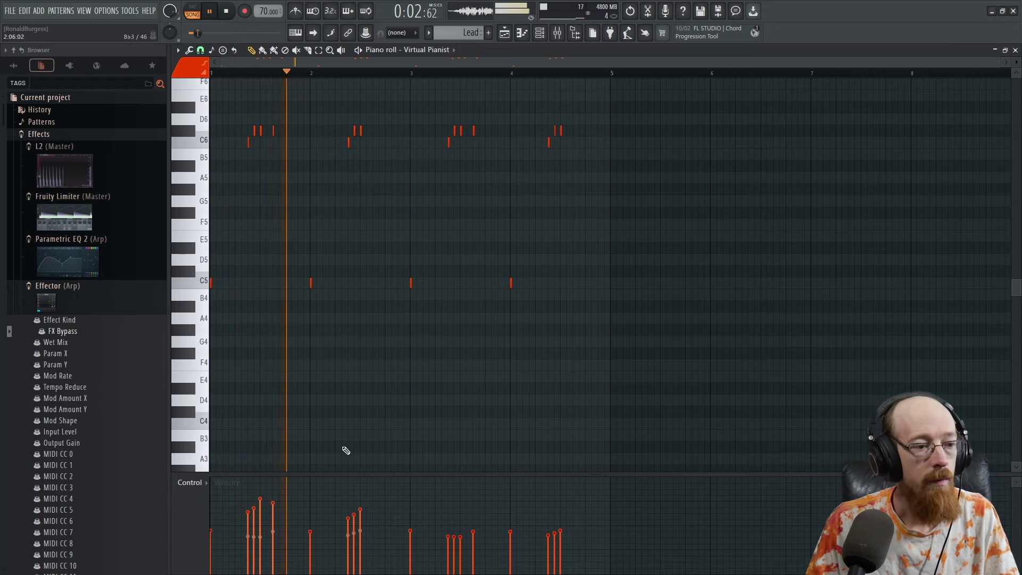
Step: Raise the velocities of the Virtual Pianist's high notes in bars 2, 3 and 4 in rising ramps from about 70%
{"action": "left_click_drag", "start_coordinate": [347, 507], "coordinate": [361, 500]}
{"action": "left_click_drag", "start_coordinate": [446, 507], "coordinate": [474, 497]}
{"action": "left_click_drag", "start_coordinate": [547, 501], "coordinate": [561, 495]}
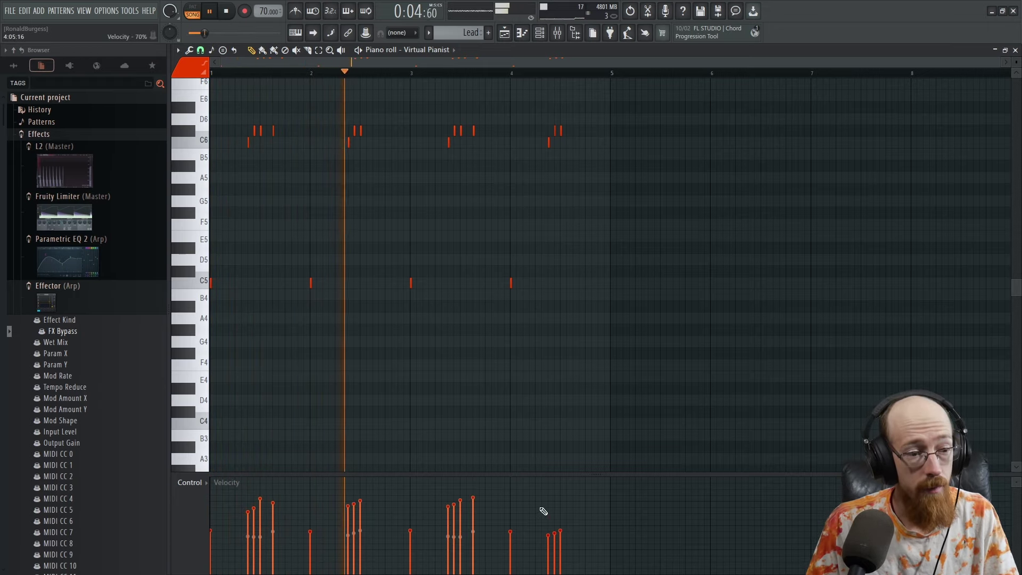
Step: Raise the velocities of the Virtual Pianist's C5 notes in bars 1 to 4, to about 64% in bar 3, and close the piano roll
{"action": "left_click", "coordinate": [510, 499]}
{"action": "left_click", "coordinate": [409, 512]}
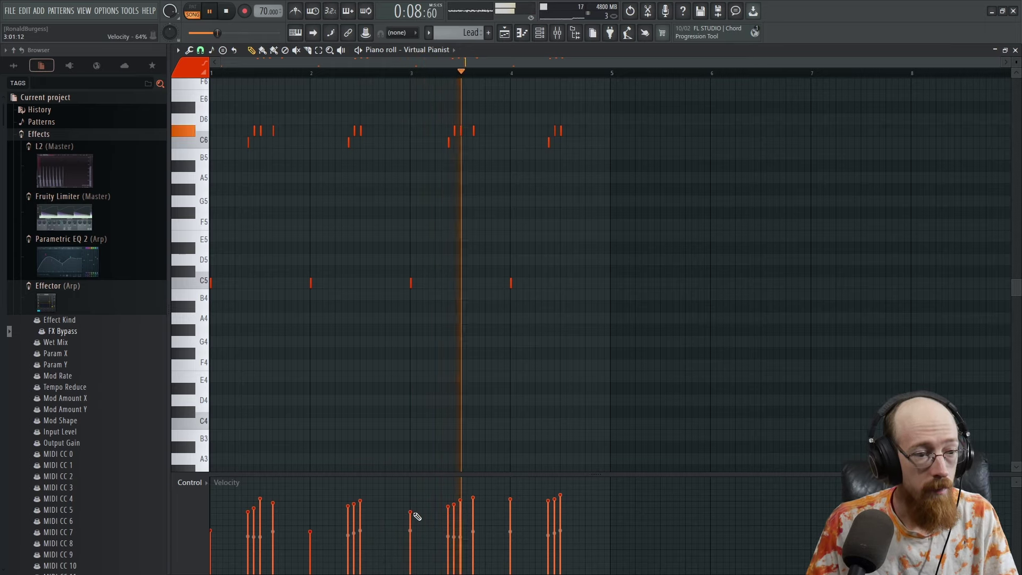
{"action": "left_click", "coordinate": [510, 506]}
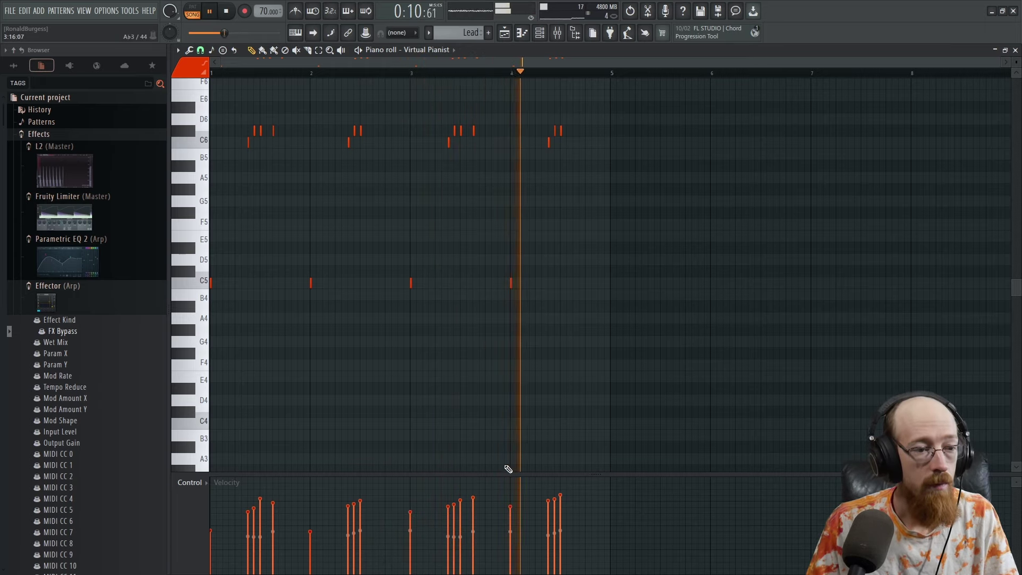
{"action": "left_click", "coordinate": [310, 511]}
{"action": "left_click", "coordinate": [210, 511]}
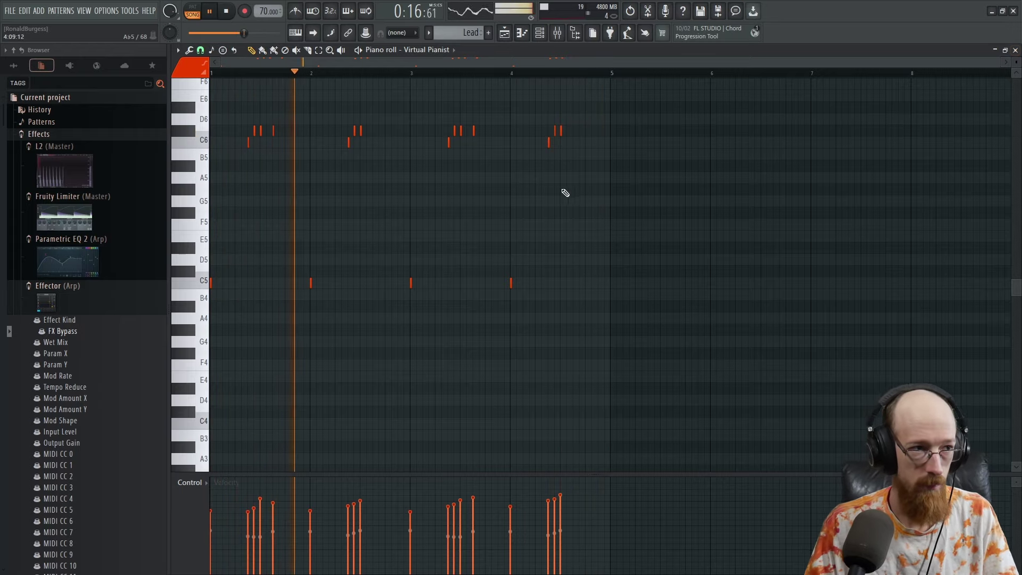
{"action": "left_click", "coordinate": [1015, 50]}
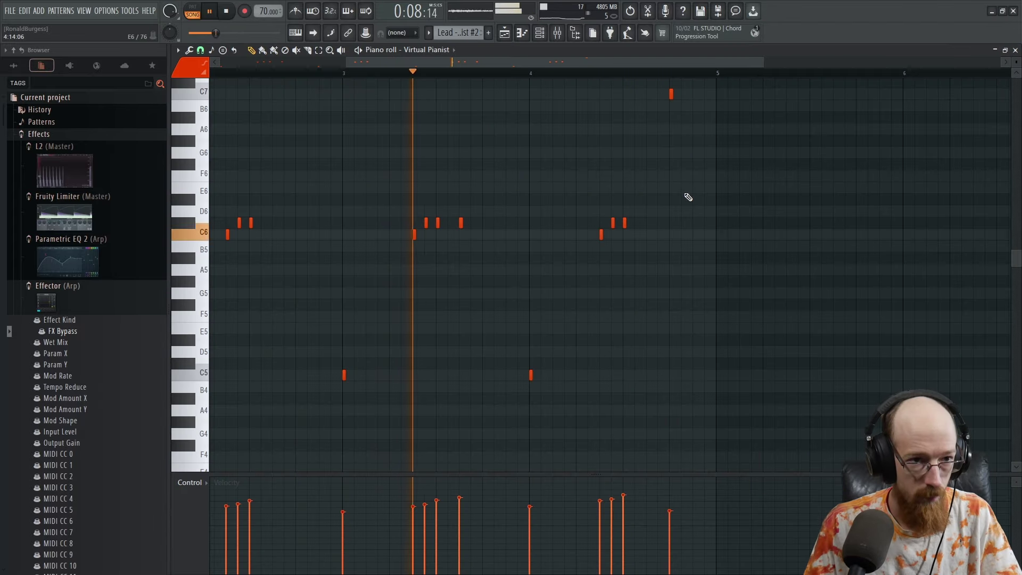
Step: Add E♭6, C6 and C5 notes after the C7 at the end of bar 4 and lower the run's velocities to a soft rising ramp
{"action": "left_click", "coordinate": [684, 199]}
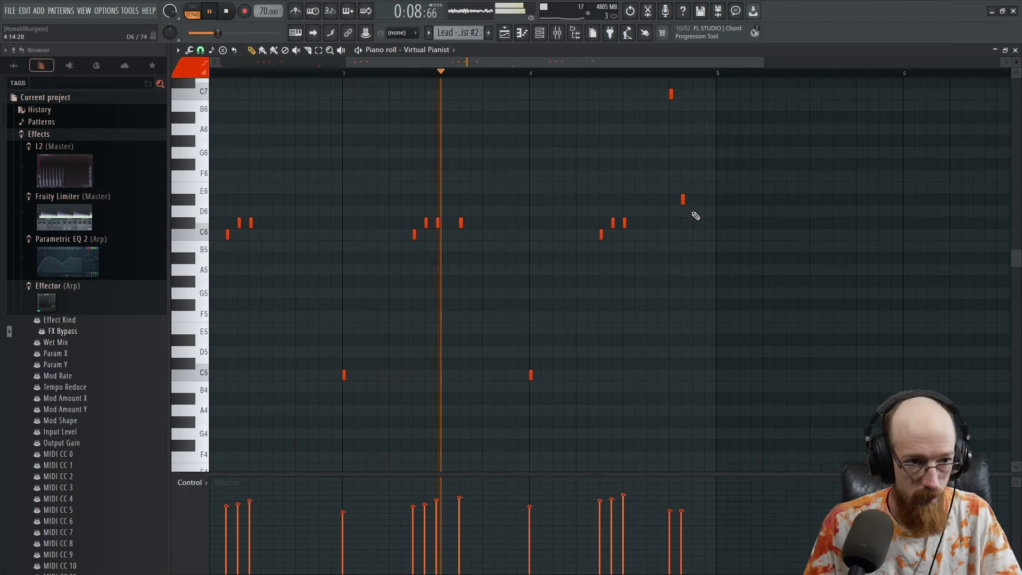
{"action": "left_click", "coordinate": [695, 234]}
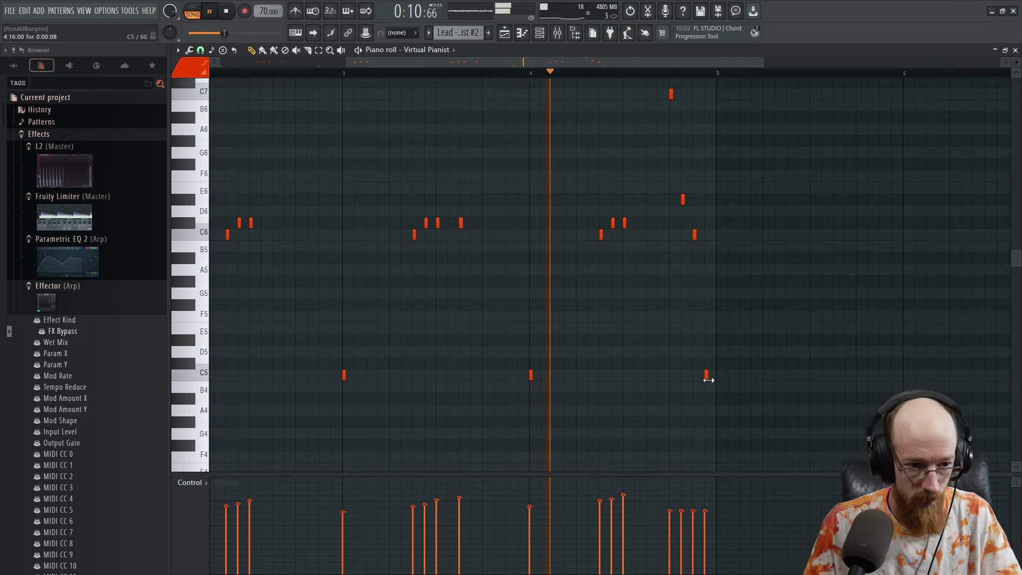
{"action": "left_click", "coordinate": [707, 375]}
{"action": "left_click_drag", "start_coordinate": [669, 554], "coordinate": [715, 540]}
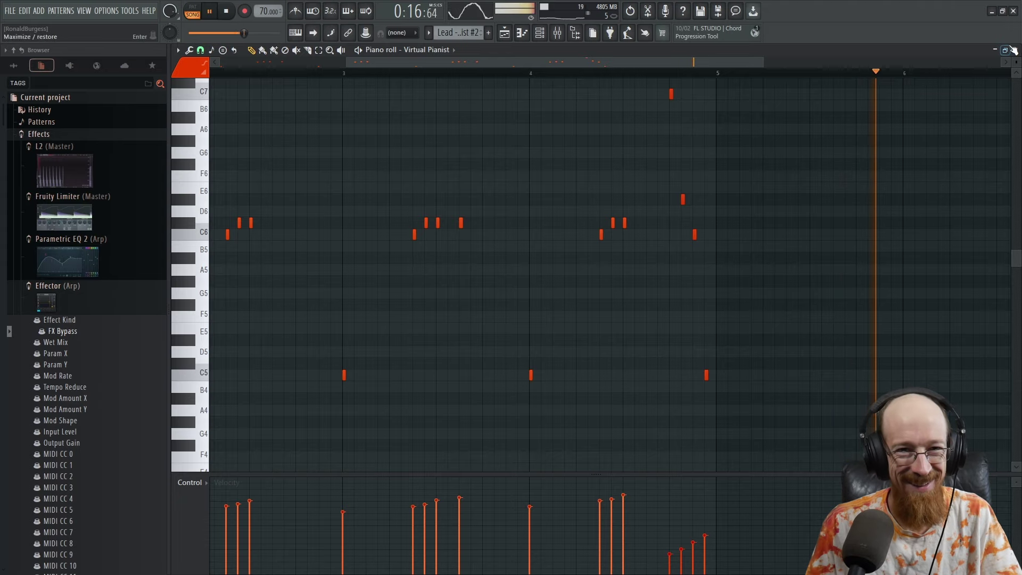
{"action": "key", "text": "F7"}
{"action": "key", "text": "space"}
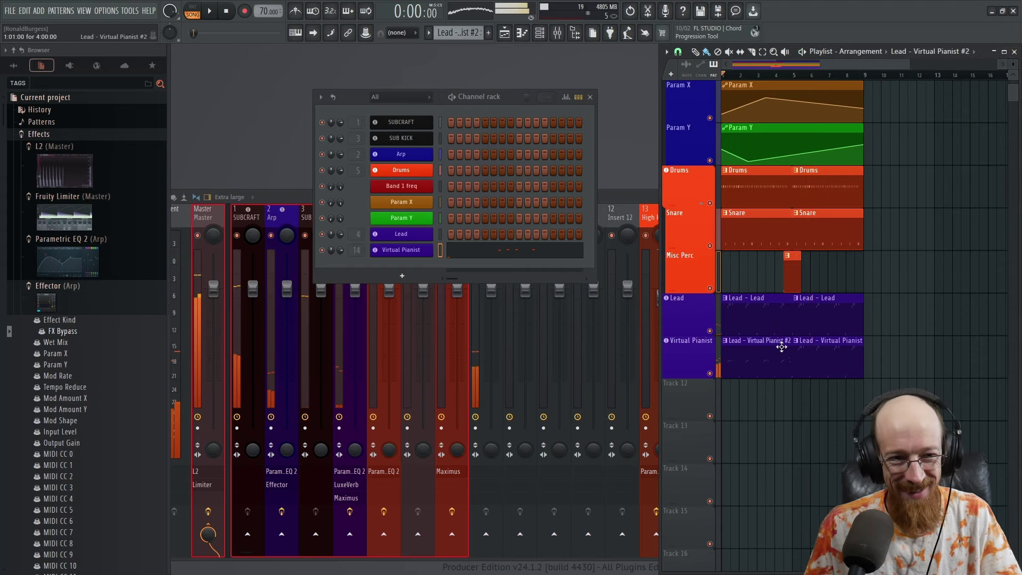
Step: Open the SUBCRAFT pattern's notes in the piano roll and play the high-note run at the end of bar 1
{"action": "left_click", "coordinate": [725, 342]}
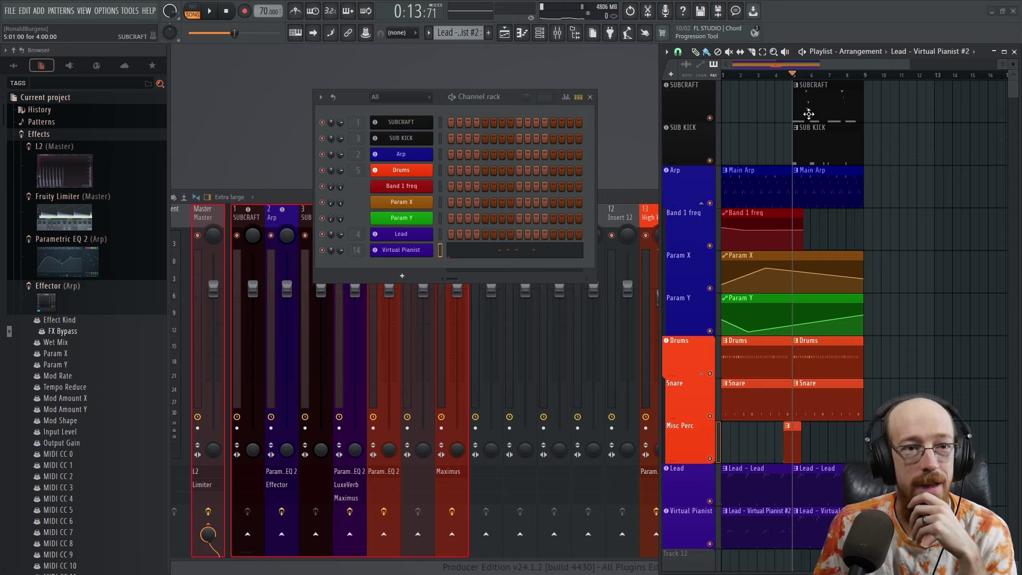
{"action": "left_click", "coordinate": [808, 114]}
{"action": "key", "text": "F7"}
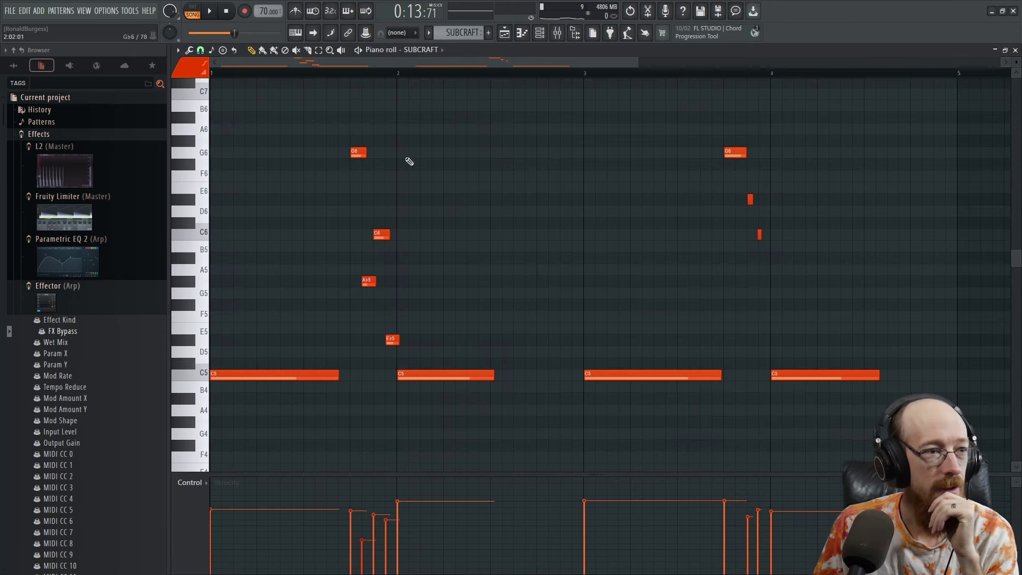
{"action": "left_click", "coordinate": [354, 75]}
{"action": "key", "text": "space"}
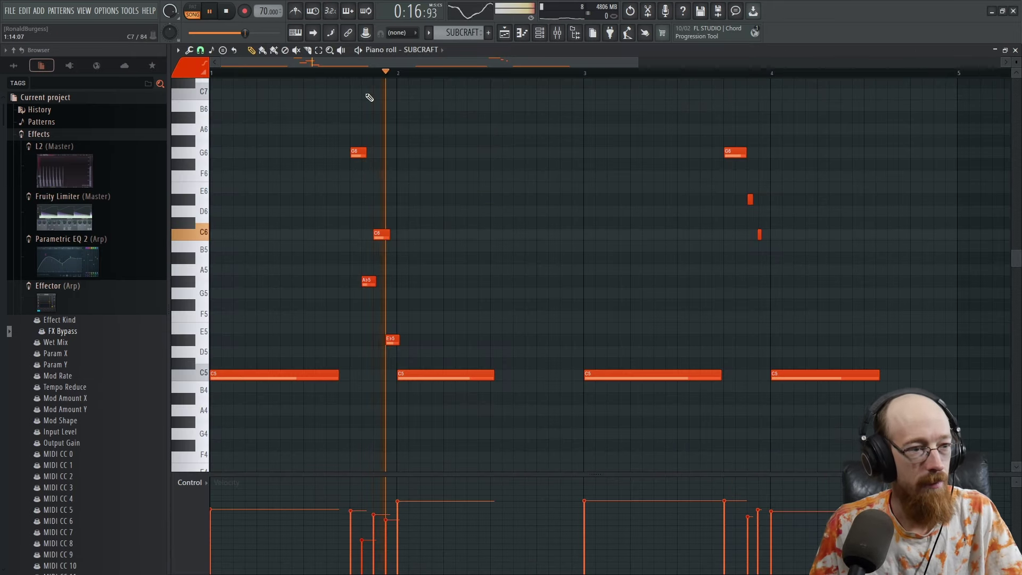
{"action": "key", "text": "space"}
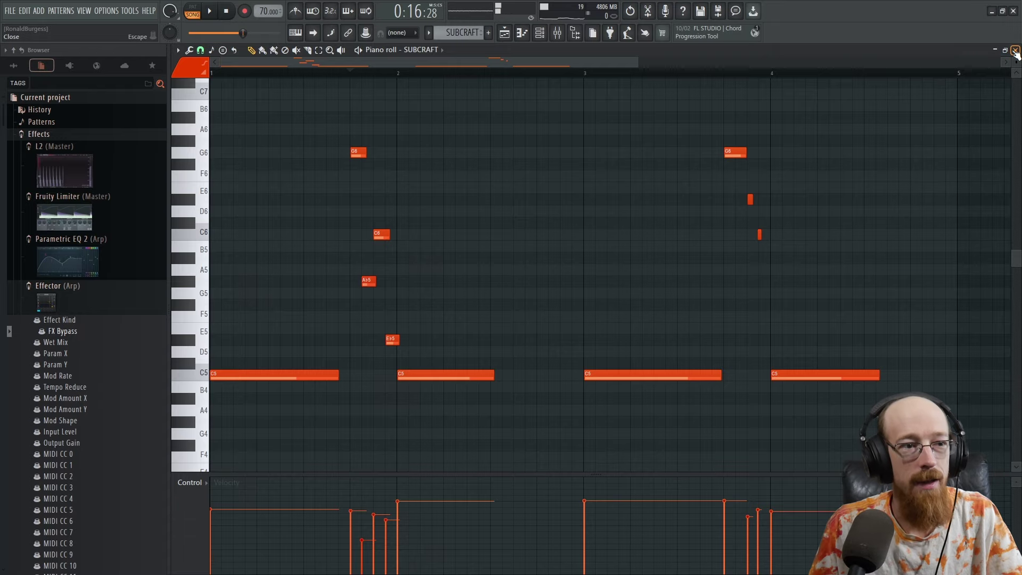
{"action": "left_click", "coordinate": [1015, 50]}
Step: Open the SUBCRAFT instrument and set its channel pitch range to 12
{"action": "left_click", "coordinate": [402, 123]}
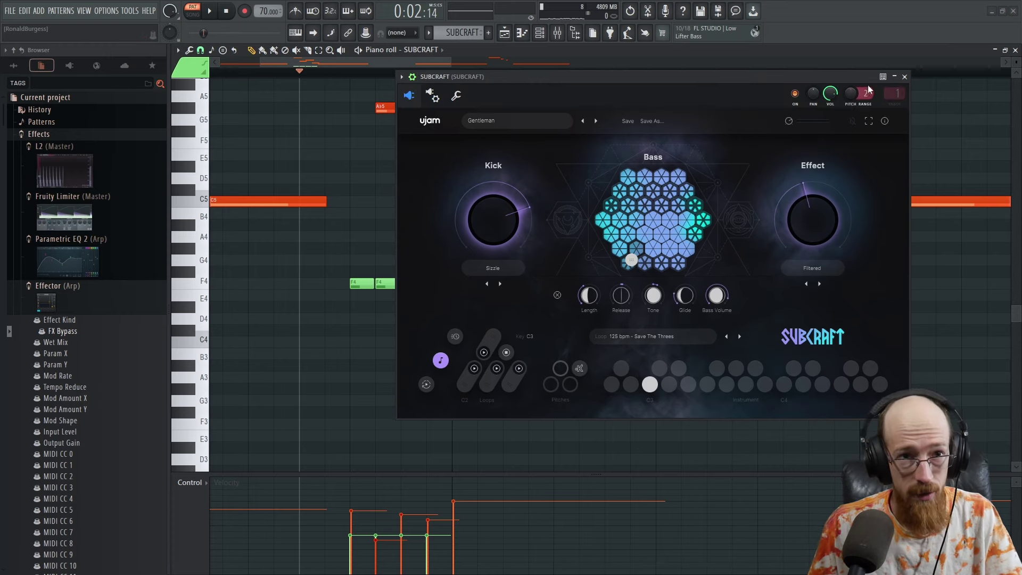
{"action": "right_click", "coordinate": [866, 96]}
{"action": "left_click", "coordinate": [884, 102]}
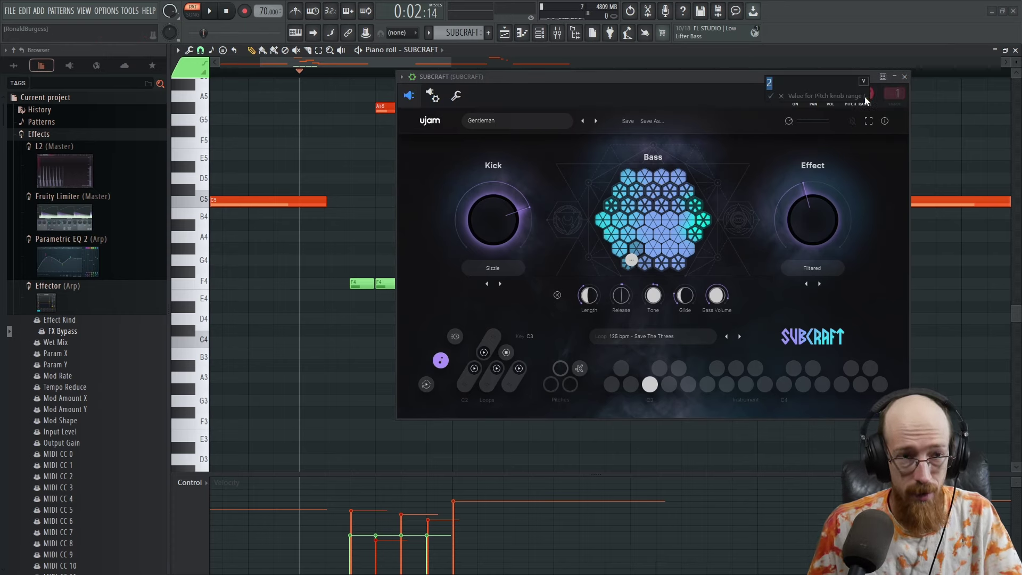
{"action": "type", "text": "12"}
{"action": "key", "text": "Return"}
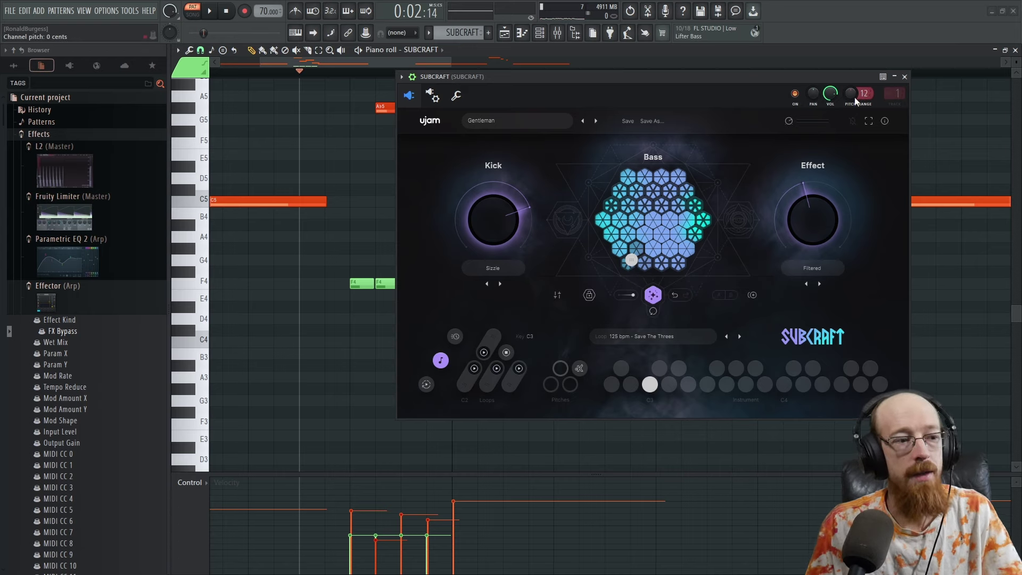
Step: Show SUBCRAFT's channel pitch events in the piano roll and move the plugin window clear of the notes
{"action": "right_click", "coordinate": [851, 95]}
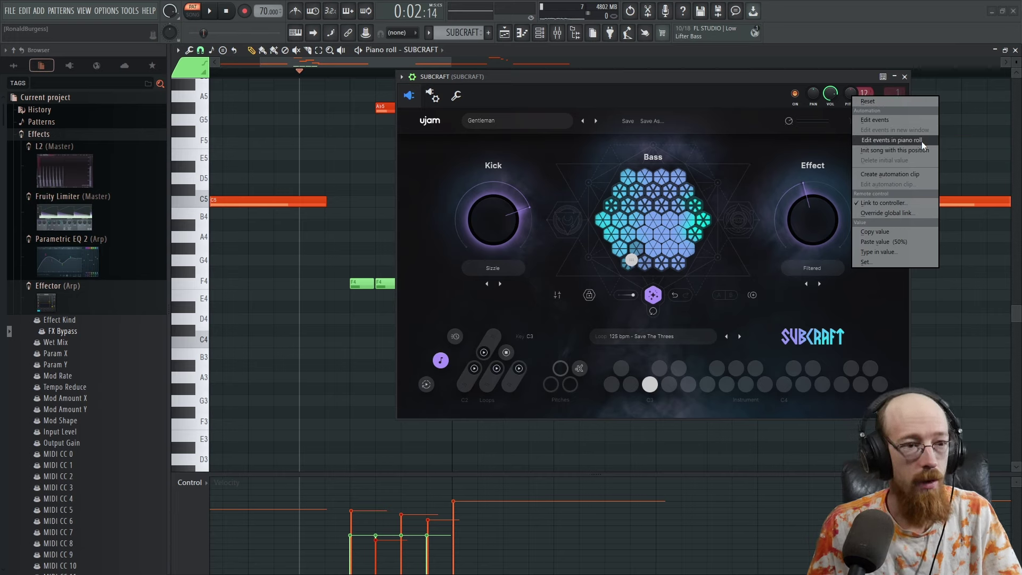
{"action": "left_click", "coordinate": [334, 289]}
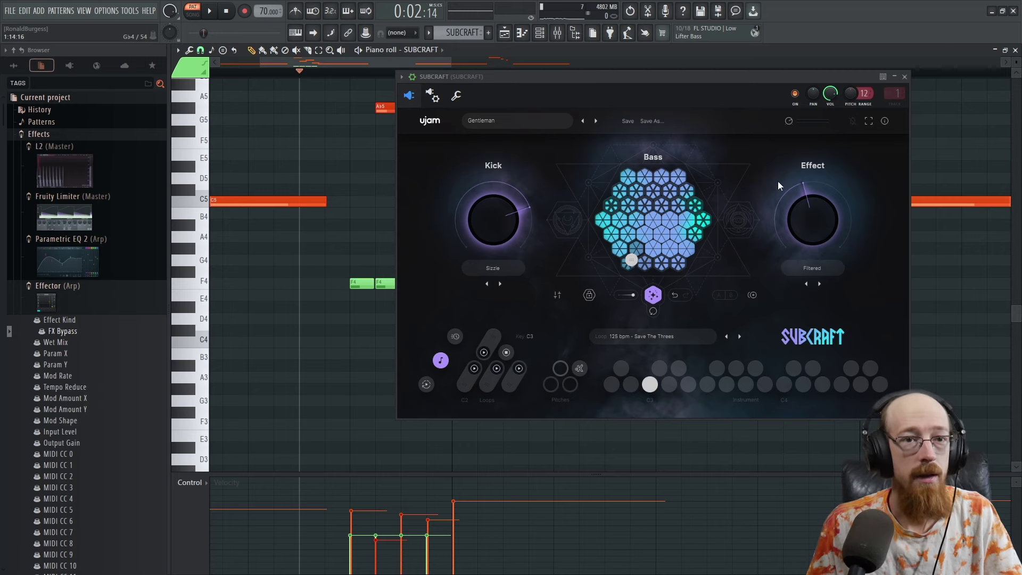
{"action": "right_click", "coordinate": [855, 94]}
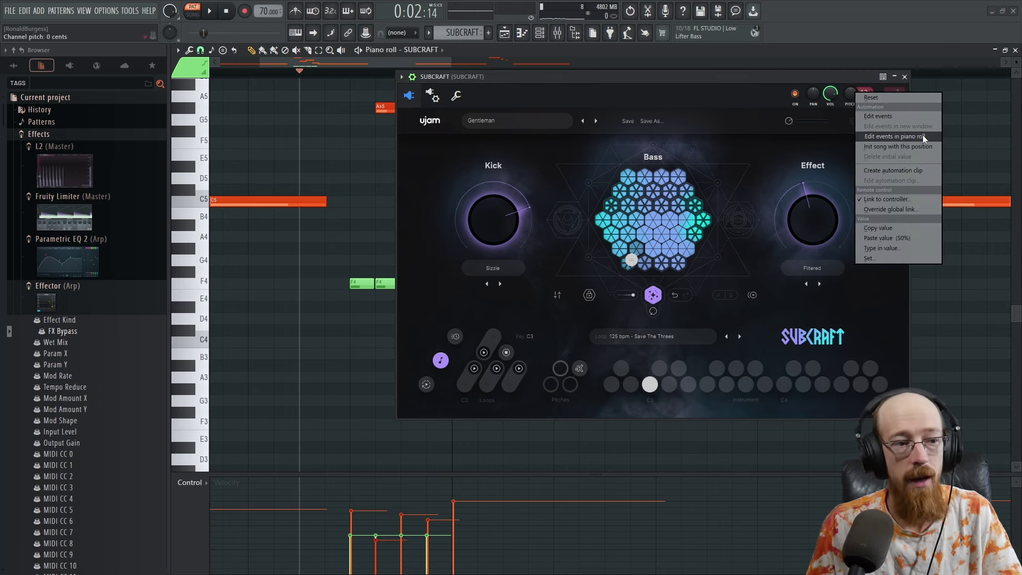
{"action": "left_click", "coordinate": [905, 136]}
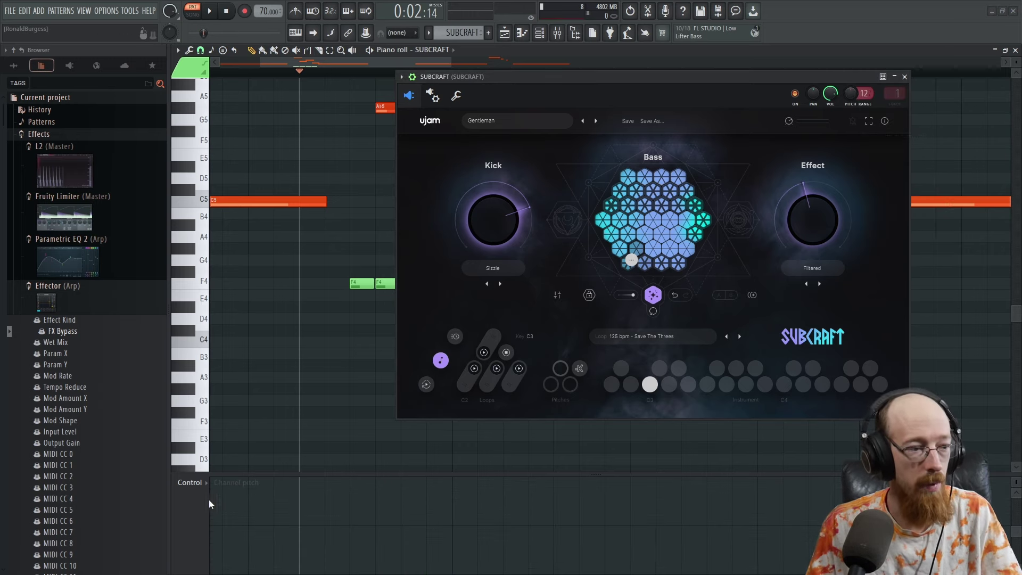
{"action": "left_click_drag", "start_coordinate": [640, 86], "coordinate": [469, 96]}
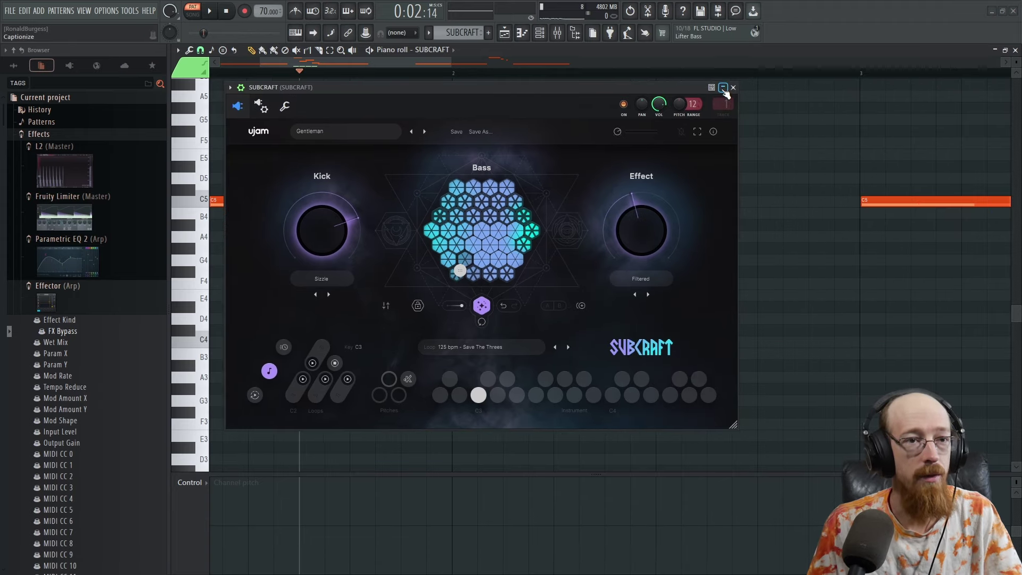
{"action": "left_click_drag", "start_coordinate": [545, 89], "coordinate": [1008, 105]}
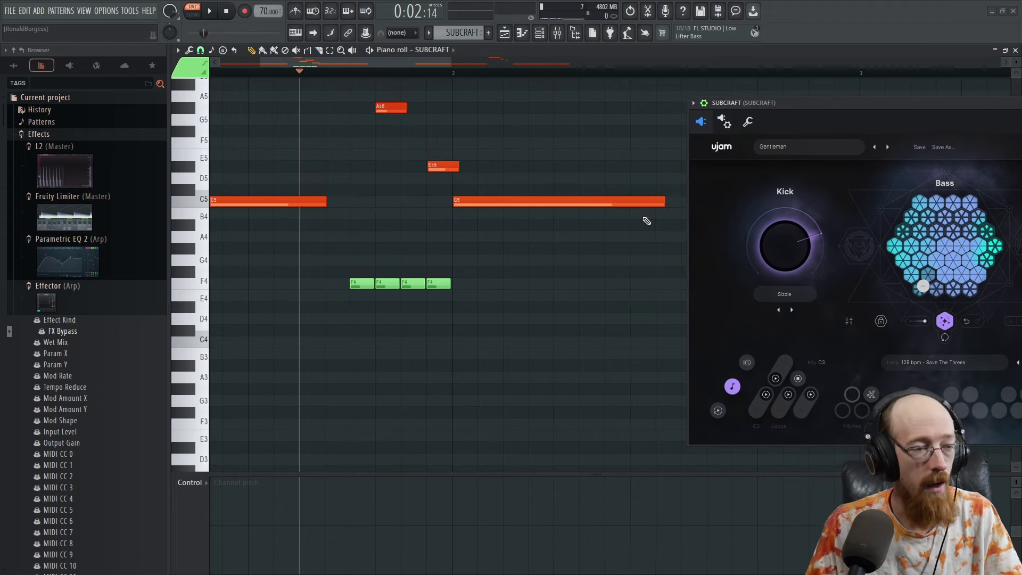
Step: Mute the four F4 notes, draw a steep falling channel-pitch ramp over the first one, and play it back
{"action": "left_click_drag", "start_coordinate": [360, 282], "coordinate": [484, 296]}
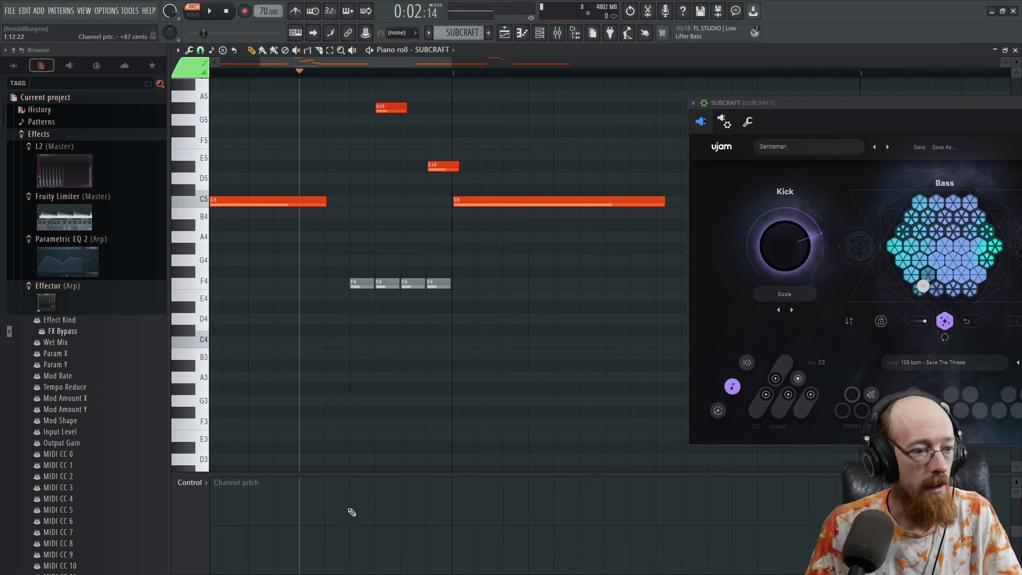
{"action": "mouse_move", "coordinate": [354, 481]}
{"action": "left_mouse_down"}
{"action": "mouse_move", "coordinate": [356, 514]}
{"action": "mouse_move", "coordinate": [357, 480]}
{"action": "mouse_move", "coordinate": [375, 524]}
{"action": "left_mouse_up"}
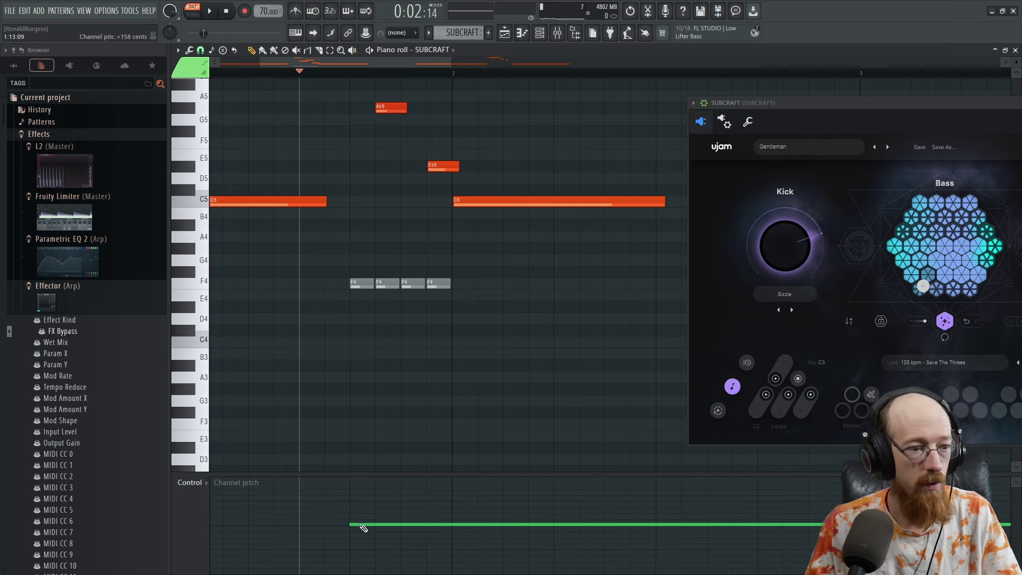
{"action": "mouse_move", "coordinate": [354, 484]}
{"action": "left_mouse_down"}
{"action": "mouse_move", "coordinate": [376, 529]}
{"action": "mouse_move", "coordinate": [369, 479]}
{"action": "mouse_move", "coordinate": [389, 525]}
{"action": "left_mouse_up"}
{"action": "left_click_drag", "start_coordinate": [355, 482], "coordinate": [380, 528]}
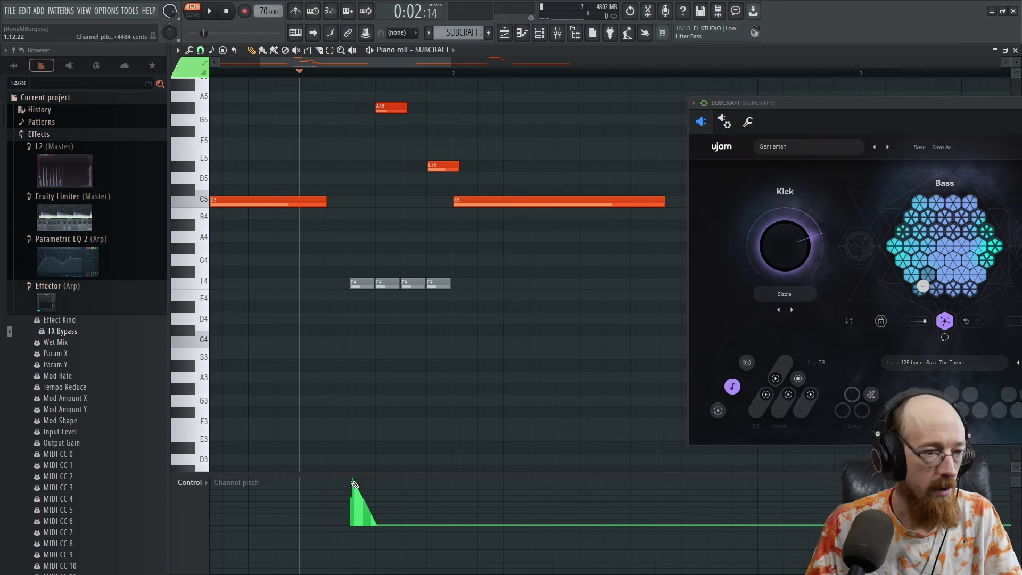
{"action": "left_click_drag", "start_coordinate": [355, 481], "coordinate": [350, 478]}
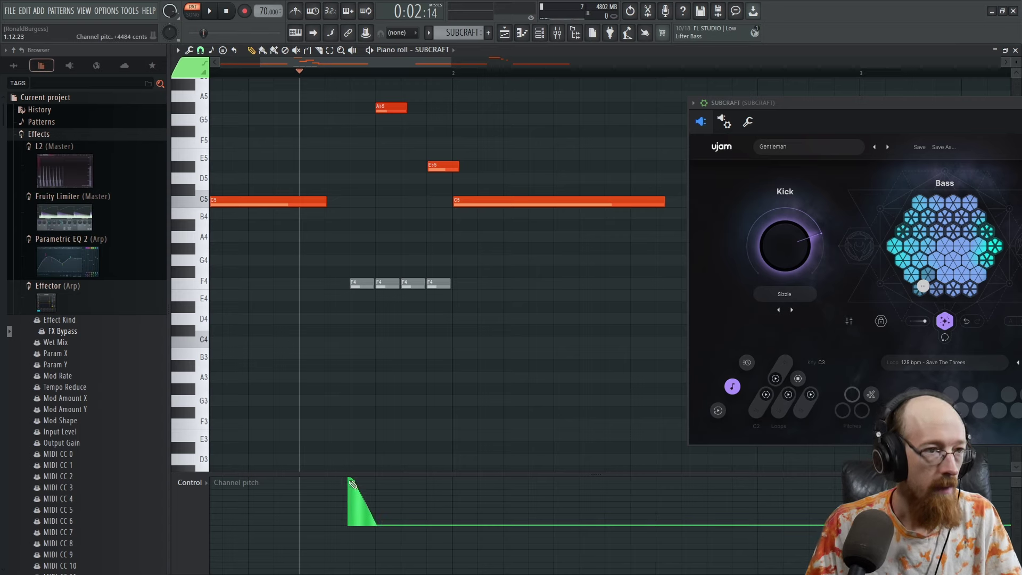
{"action": "key", "text": "space"}
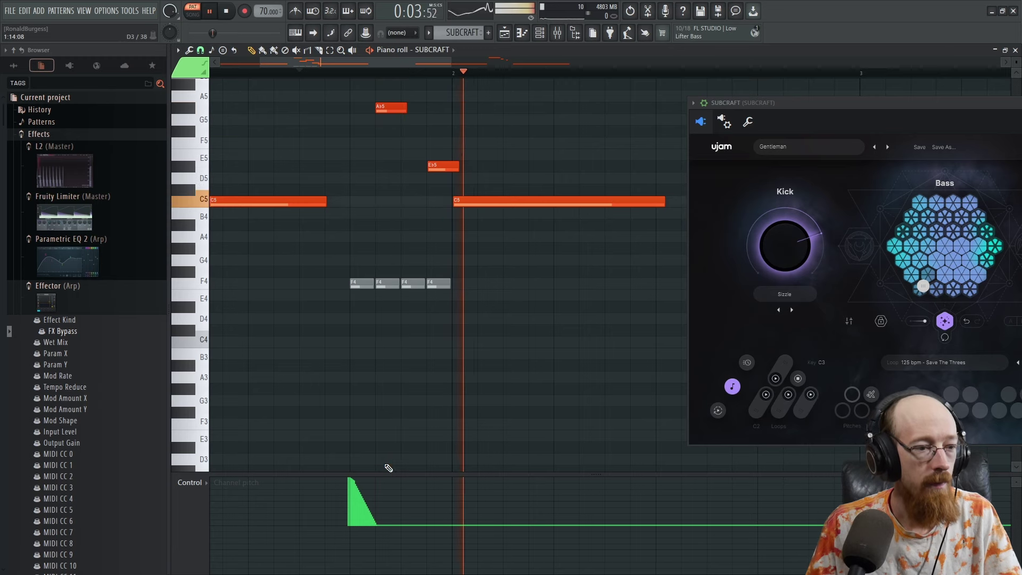
{"action": "key", "text": "space"}
Step: Draw matching falling channel-pitch ramps over the second, third and fourth F4 notes up to the start of bar 2
{"action": "mouse_move", "coordinate": [388, 486]}
{"action": "left_mouse_down"}
{"action": "mouse_move", "coordinate": [378, 478]}
{"action": "mouse_move", "coordinate": [404, 529]}
{"action": "mouse_move", "coordinate": [398, 481]}
{"action": "mouse_move", "coordinate": [400, 527]}
{"action": "mouse_move", "coordinate": [397, 515]}
{"action": "left_mouse_up"}
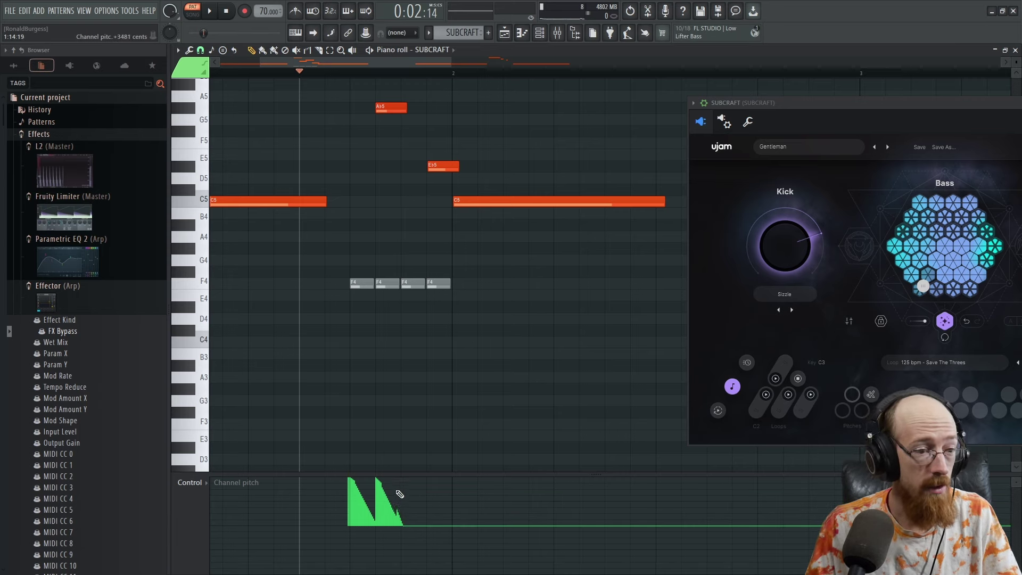
{"action": "mouse_move", "coordinate": [405, 483]}
{"action": "left_mouse_down"}
{"action": "mouse_move", "coordinate": [422, 486]}
{"action": "mouse_move", "coordinate": [428, 529]}
{"action": "left_mouse_up"}
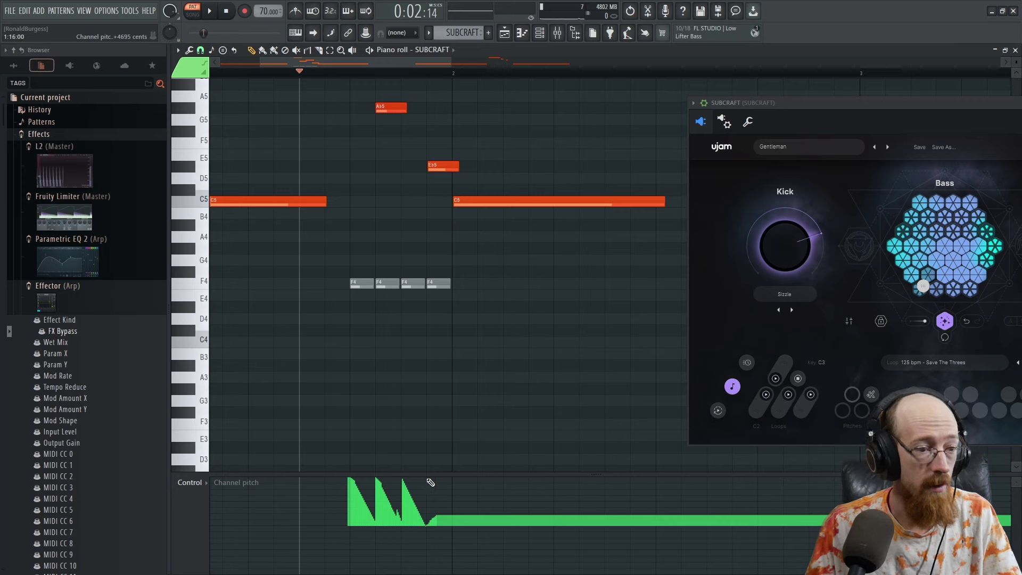
{"action": "left_click_drag", "start_coordinate": [431, 482], "coordinate": [456, 527]}
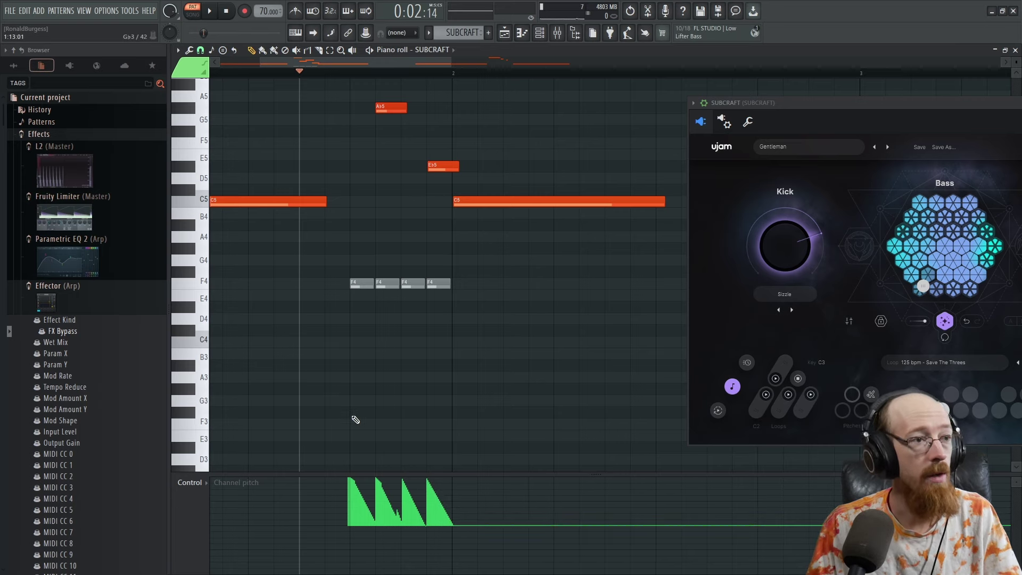
Step: Reset the channel pitch to 0 cents from the start of bar 2 onward and play the pattern
{"action": "right_click", "coordinate": [502, 345]}
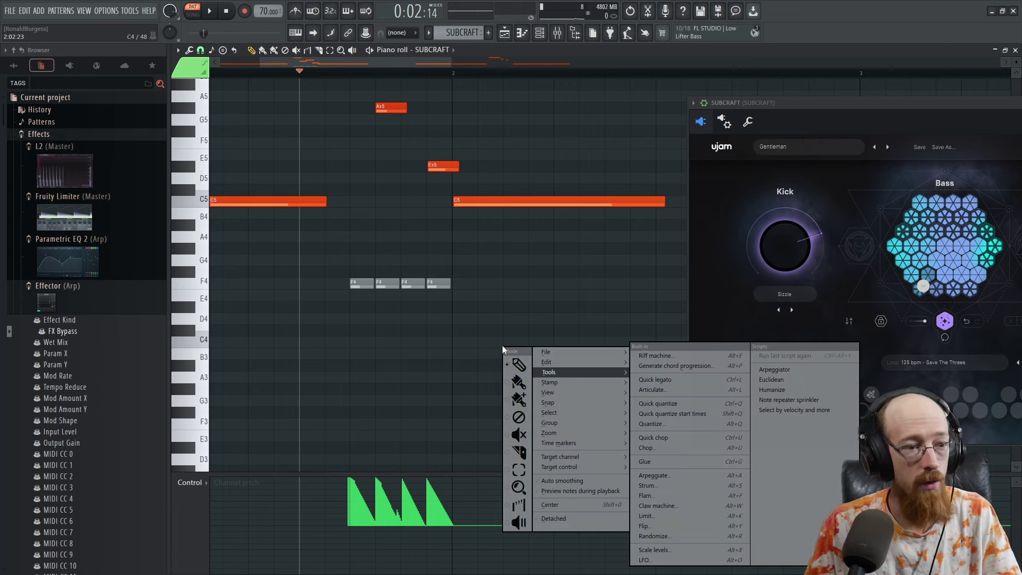
{"action": "left_click", "coordinate": [519, 417]}
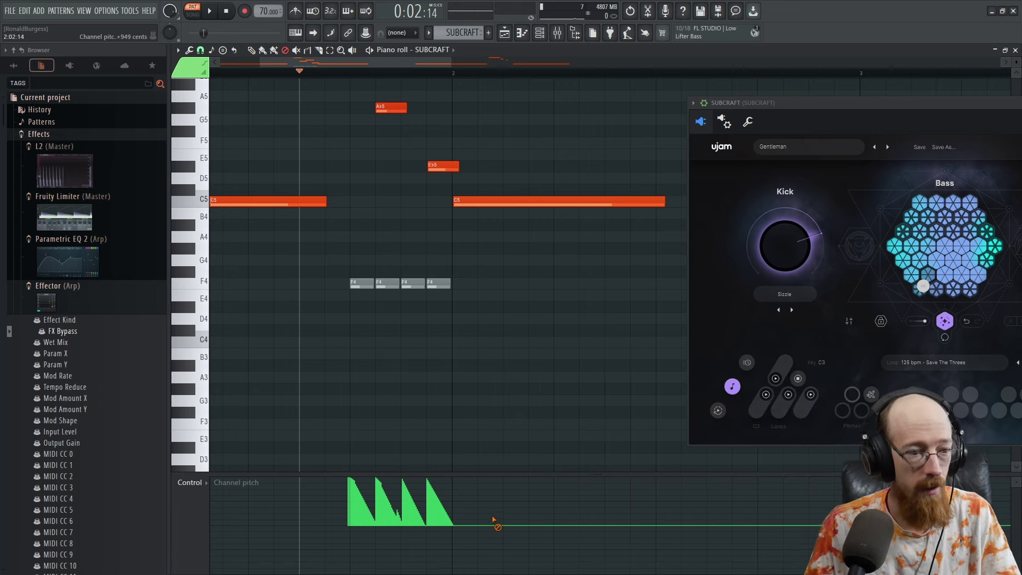
{"action": "left_click_drag", "start_coordinate": [470, 527], "coordinate": [484, 524]}
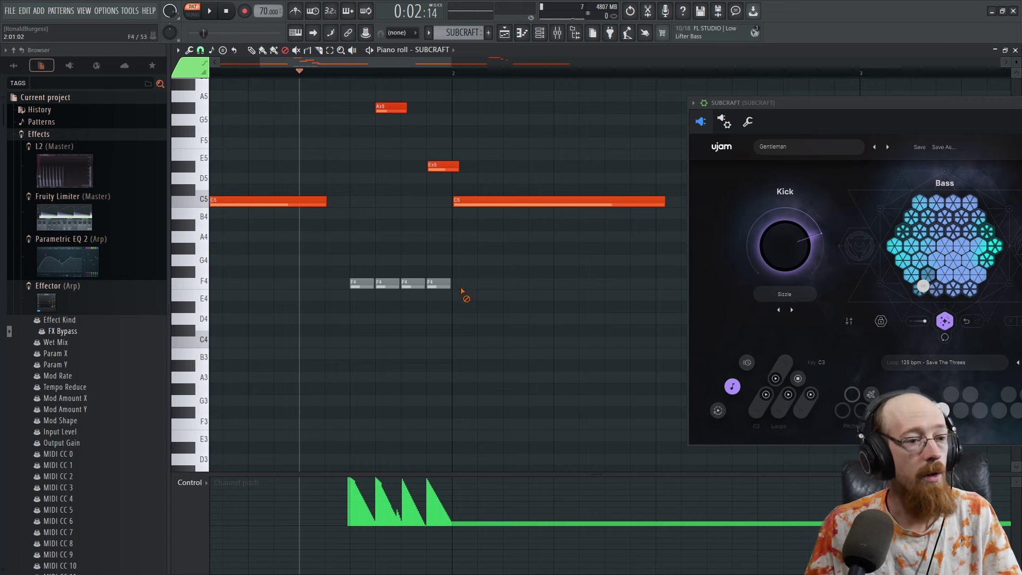
{"action": "right_click", "coordinate": [530, 356]}
{"action": "left_click", "coordinate": [544, 367]}
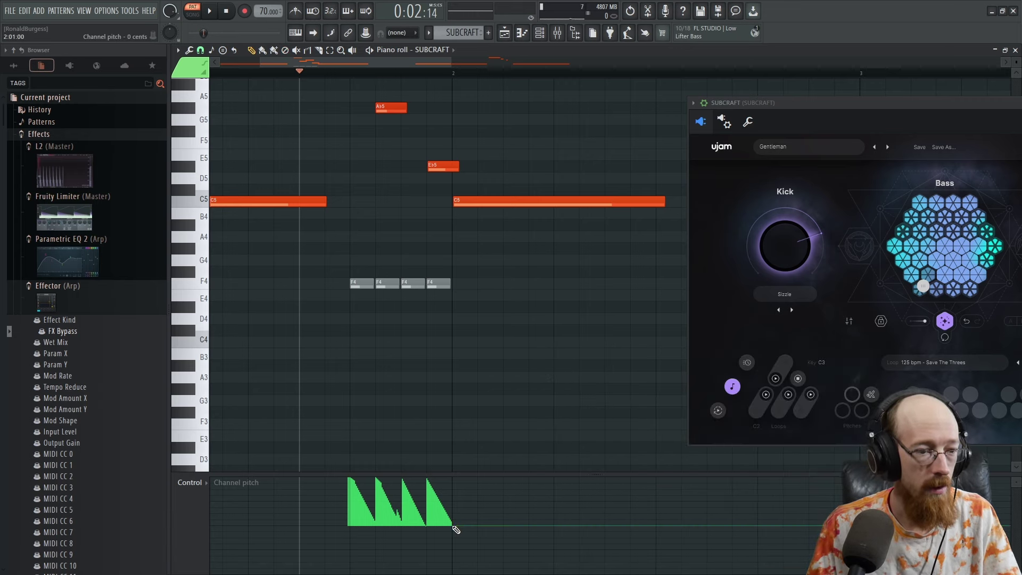
{"action": "key", "text": "space"}
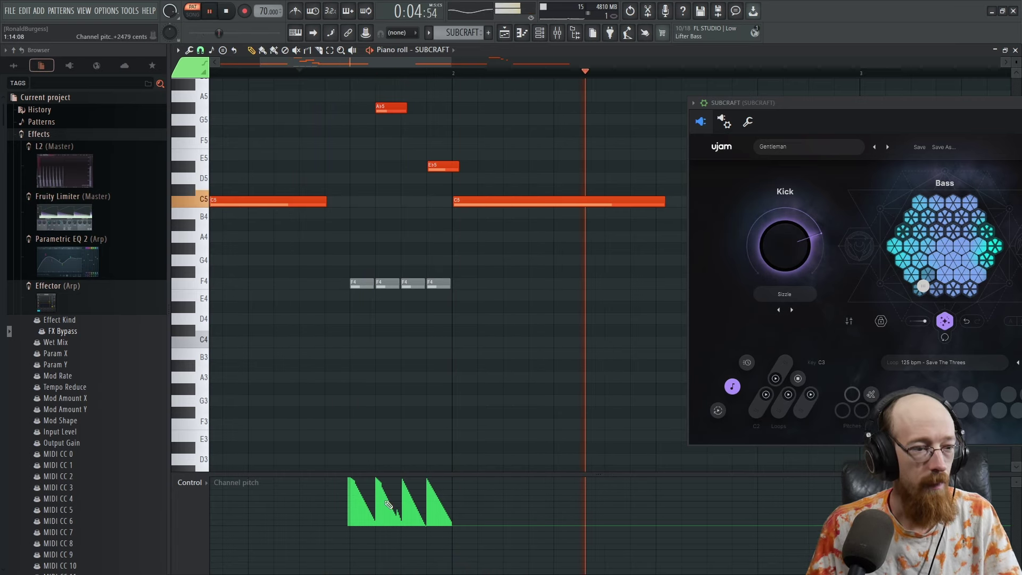
{"action": "key", "text": "space"}
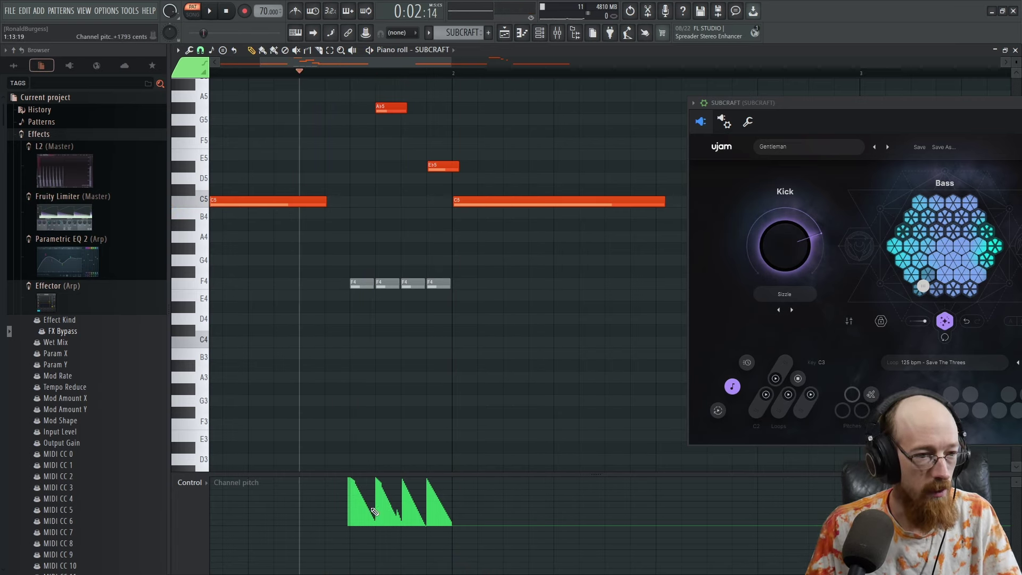
Step: Try a lower falling channel-pitch ramp and a rising one over the second F4 note, playing each back
{"action": "left_click", "coordinate": [387, 508]}
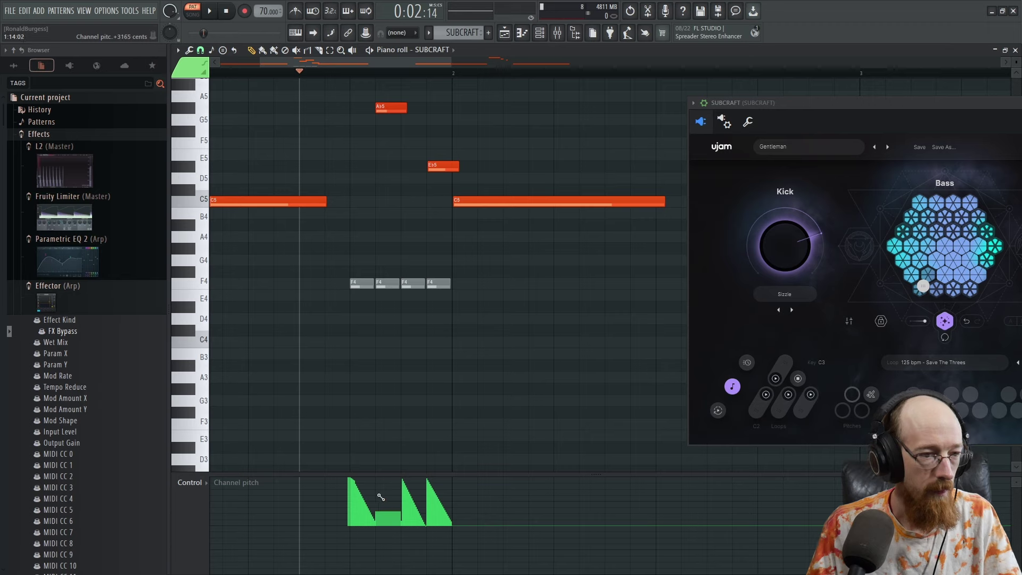
{"action": "left_click_drag", "start_coordinate": [381, 497], "coordinate": [402, 527]}
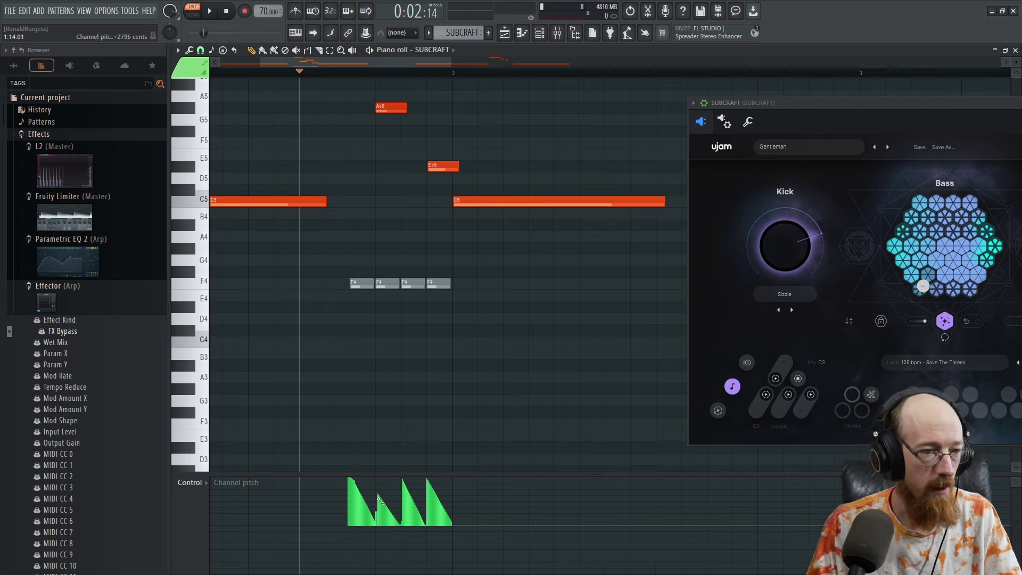
{"action": "key", "text": "space"}
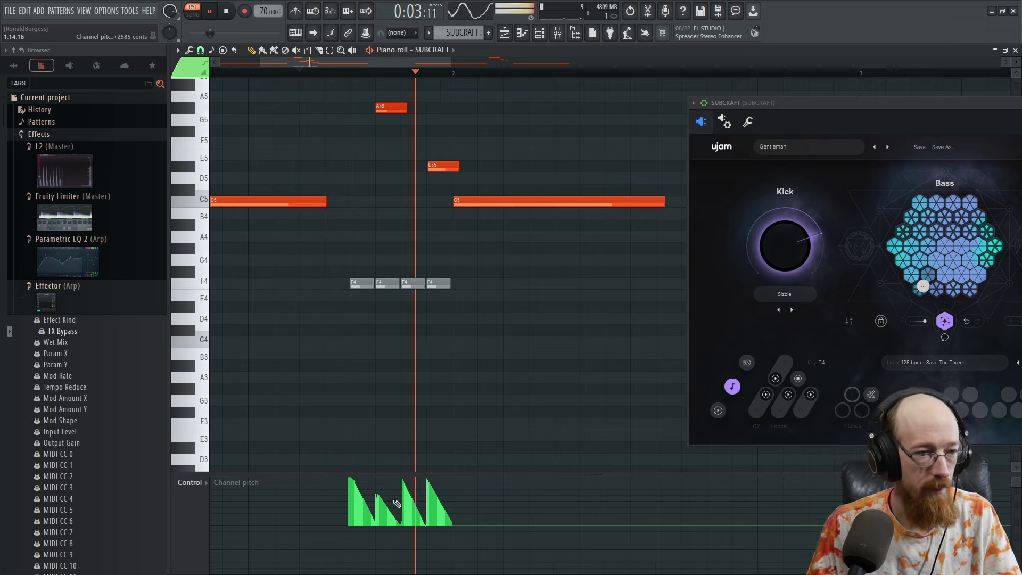
{"action": "key", "text": "space"}
{"action": "left_click_drag", "start_coordinate": [381, 526], "coordinate": [404, 484]}
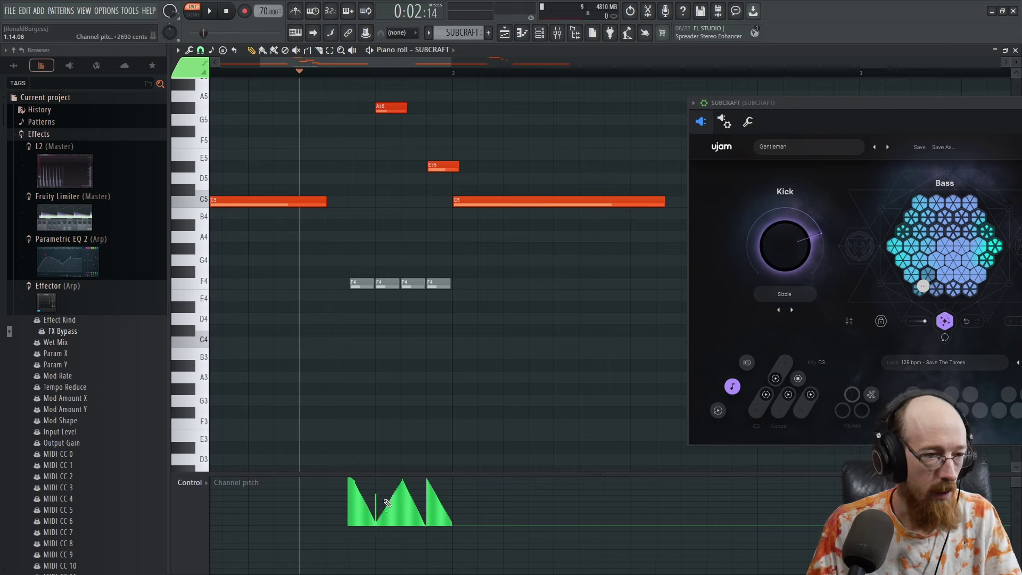
{"action": "key", "text": "space"}
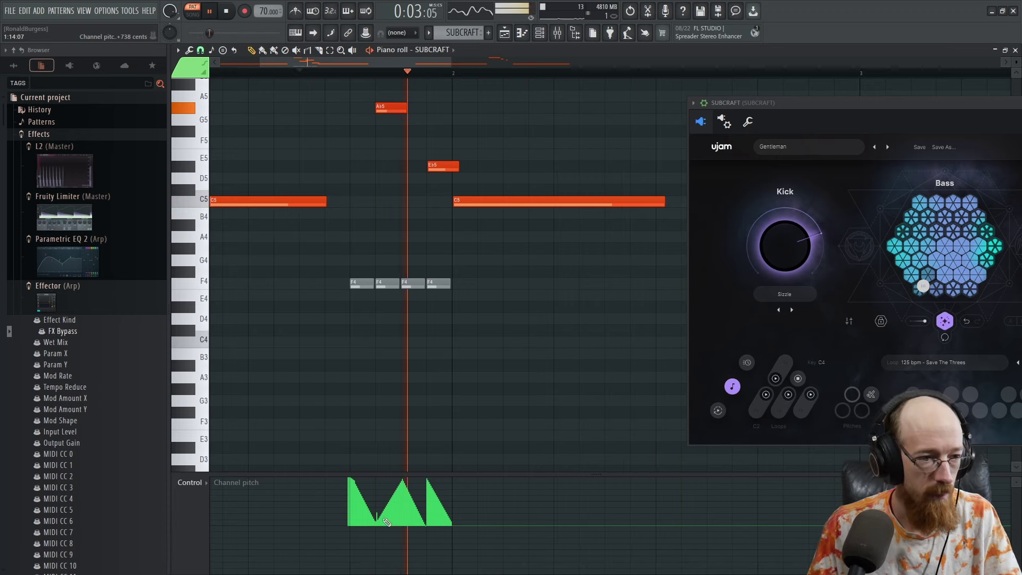
Step: Draw a channel-pitch ramp rising from below zero over the second F4 note, add a dip below zero late in the third, and audition the fill
{"action": "mouse_move", "coordinate": [377, 499]}
{"action": "left_mouse_down"}
{"action": "mouse_move", "coordinate": [405, 521]}
{"action": "mouse_move", "coordinate": [399, 533]}
{"action": "left_mouse_up"}
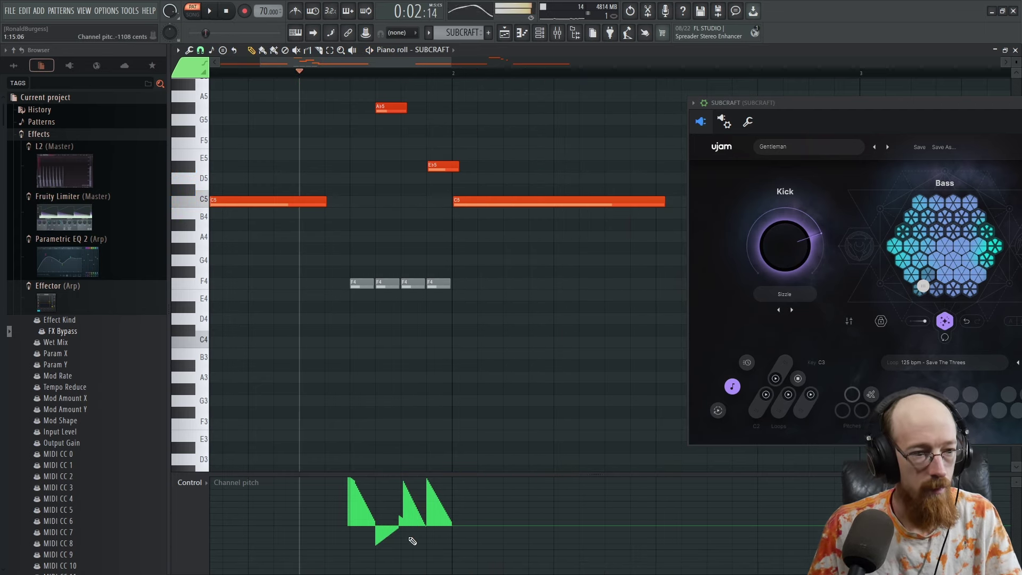
{"action": "mouse_move", "coordinate": [412, 536]}
{"action": "left_mouse_down"}
{"action": "mouse_move", "coordinate": [441, 537]}
{"action": "mouse_move", "coordinate": [425, 528]}
{"action": "left_mouse_up"}
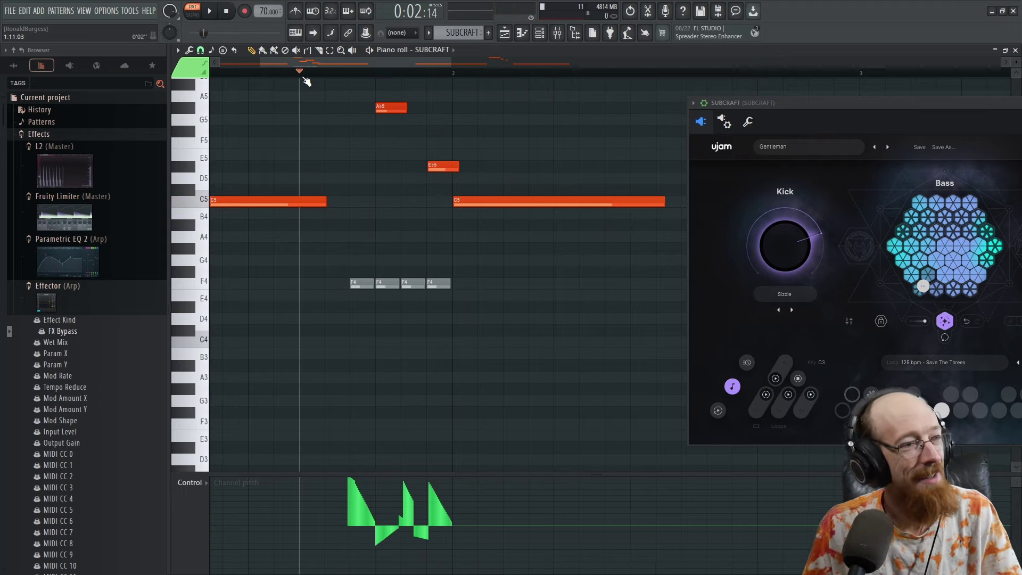
{"action": "key", "text": "space"}
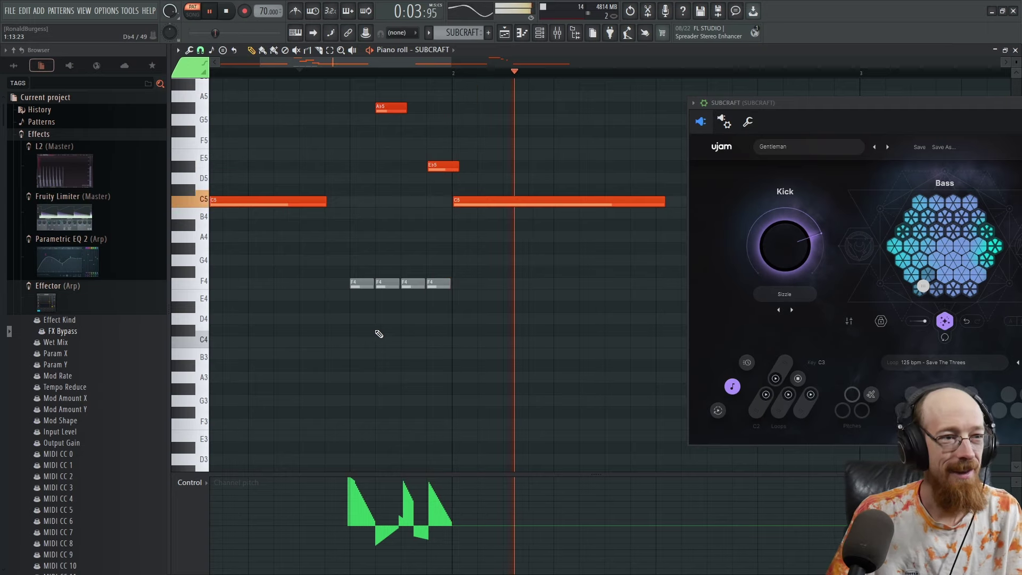
{"action": "key", "text": "space"}
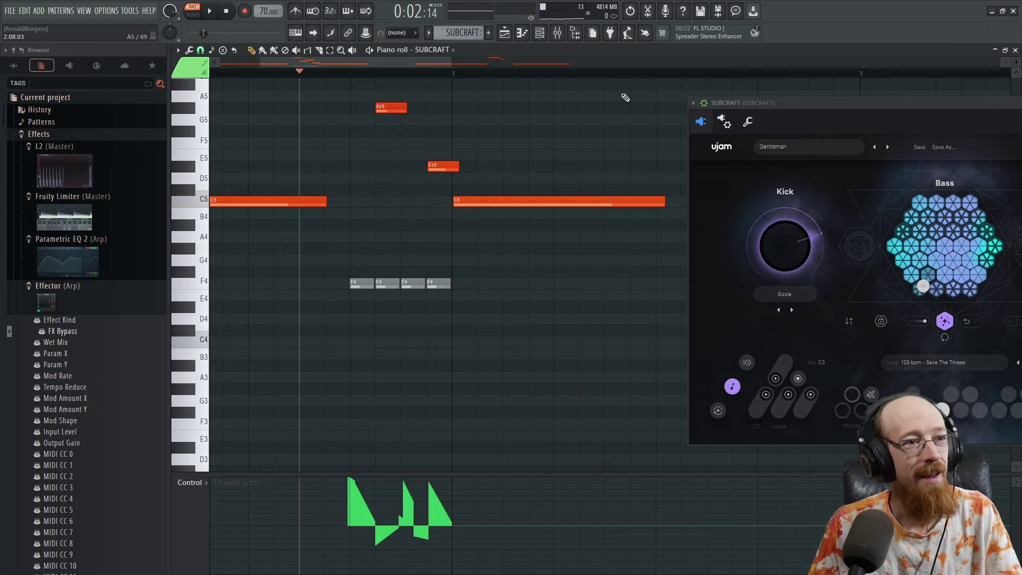
Step: Audition the fill before bar 4, draw a steep falling channel-pitch spike from the C6 note up to bar 4, and play it back
{"action": "left_click_drag", "start_coordinate": [441, 64], "coordinate": [477, 66]}
{"action": "scroll", "coordinate": [507, 154], "scroll_direction": "down", "scroll_amount": 6, "text": "ctrl"}
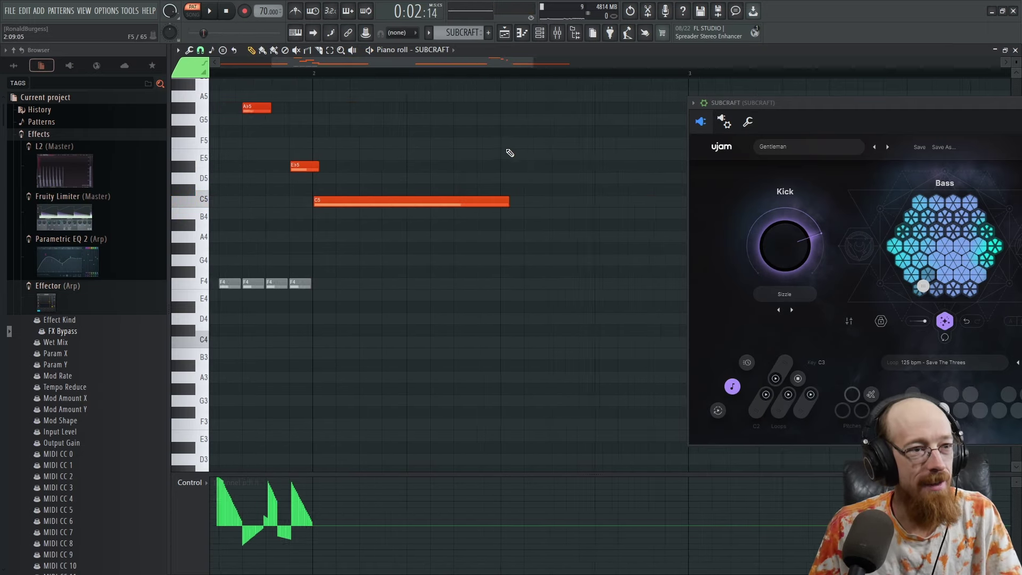
{"action": "scroll", "coordinate": [473, 208], "scroll_direction": "up", "scroll_amount": 4}
{"action": "left_click", "coordinate": [395, 73]}
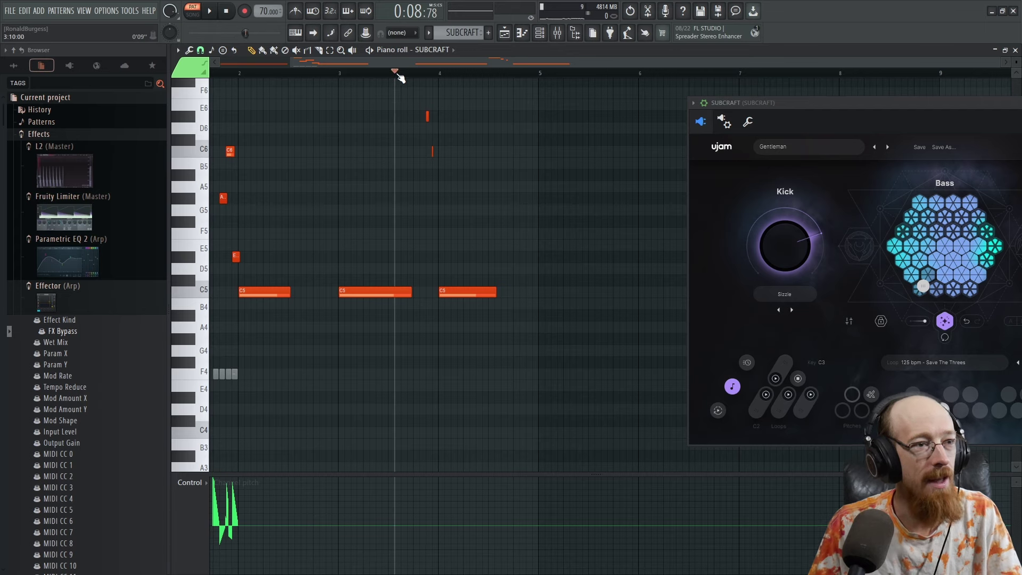
{"action": "key", "text": "space"}
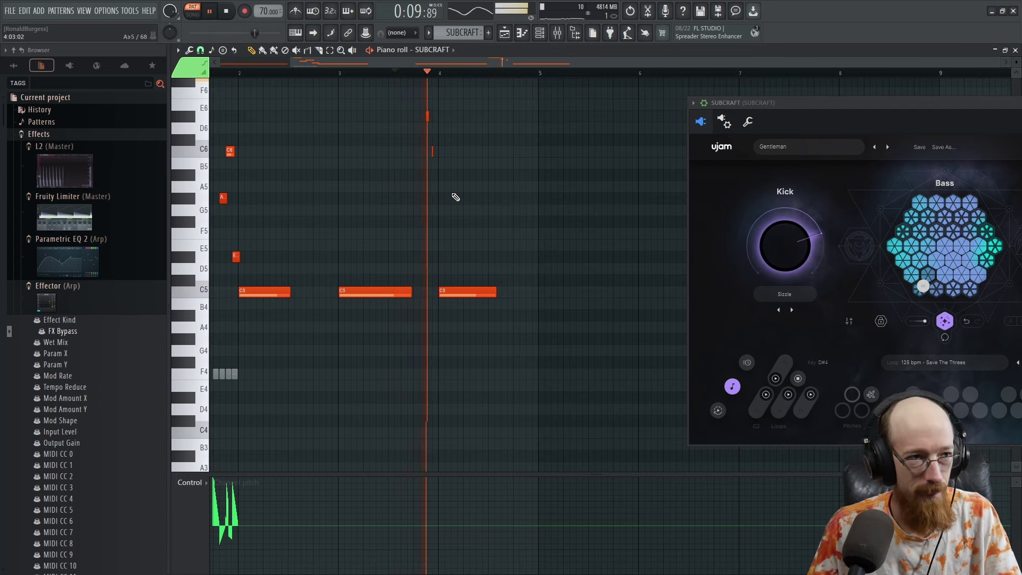
{"action": "key", "text": "space"}
{"action": "scroll", "coordinate": [431, 372], "scroll_direction": "up", "scroll_amount": 4, "text": "ctrl"}
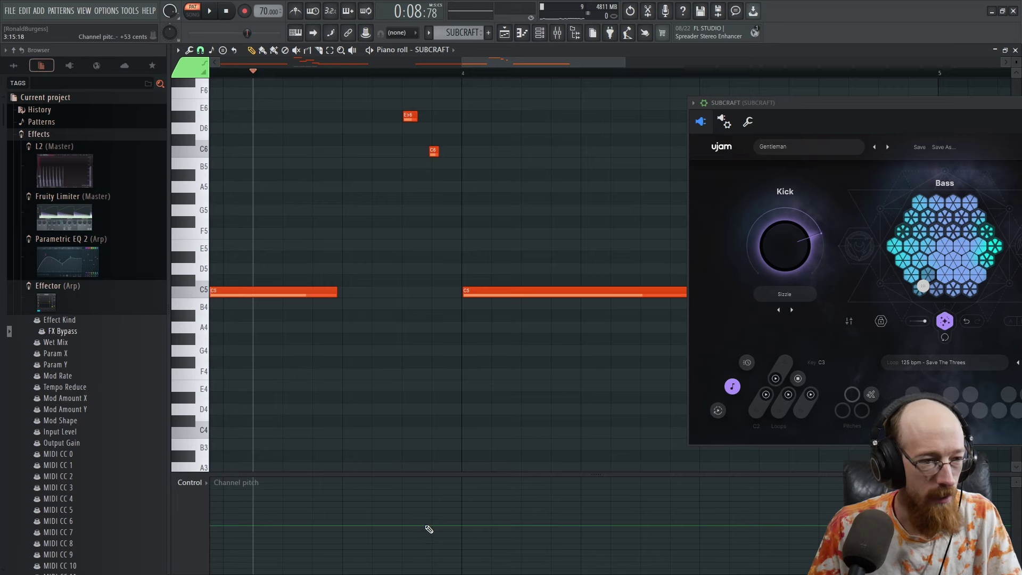
{"action": "mouse_move", "coordinate": [434, 522]}
{"action": "left_mouse_down"}
{"action": "mouse_move", "coordinate": [433, 494]}
{"action": "mouse_move", "coordinate": [435, 520]}
{"action": "mouse_move", "coordinate": [465, 528]}
{"action": "left_mouse_up"}
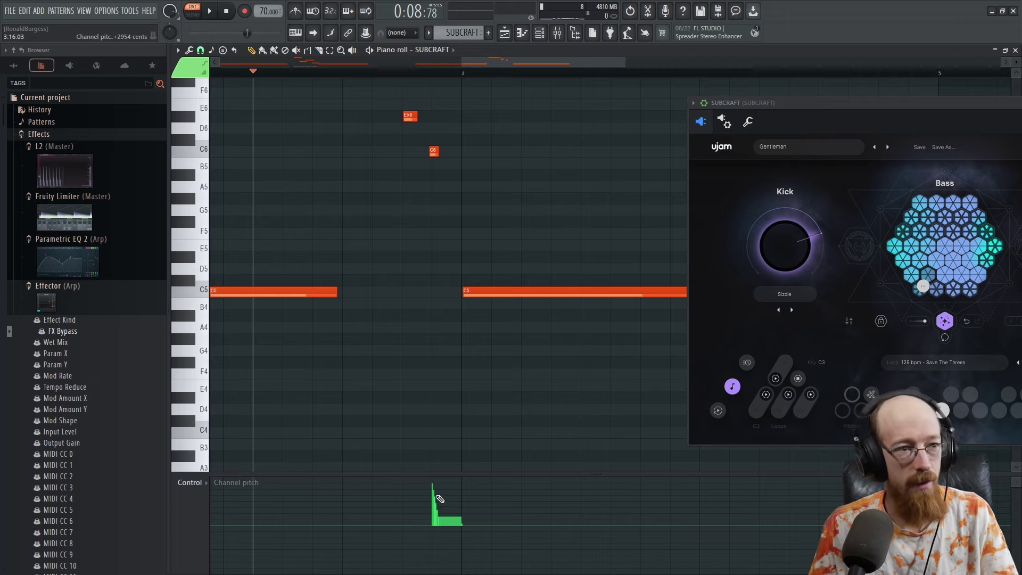
{"action": "key", "text": "space"}
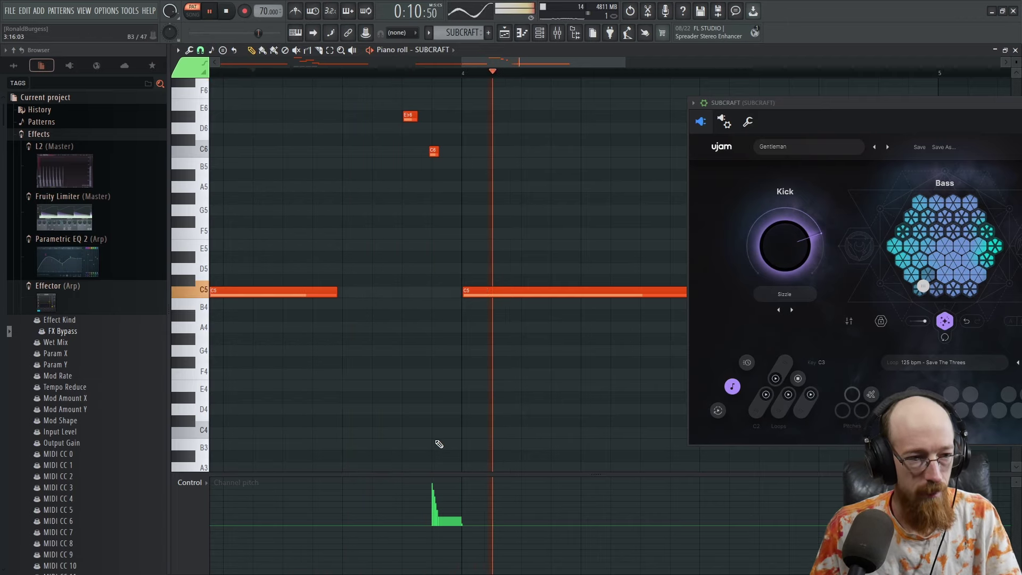
{"action": "key", "text": "space"}
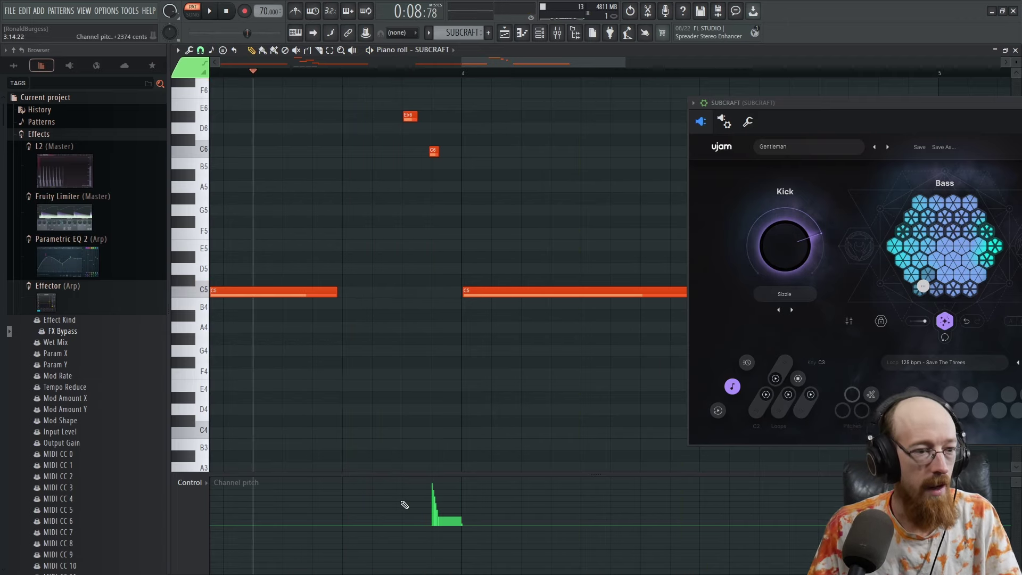
Step: Draw a steep falling channel-pitch ramp down to zero over the short note just before the C6 and play it back
{"action": "left_click_drag", "start_coordinate": [410, 487], "coordinate": [419, 525]}
{"action": "key", "text": "space"}
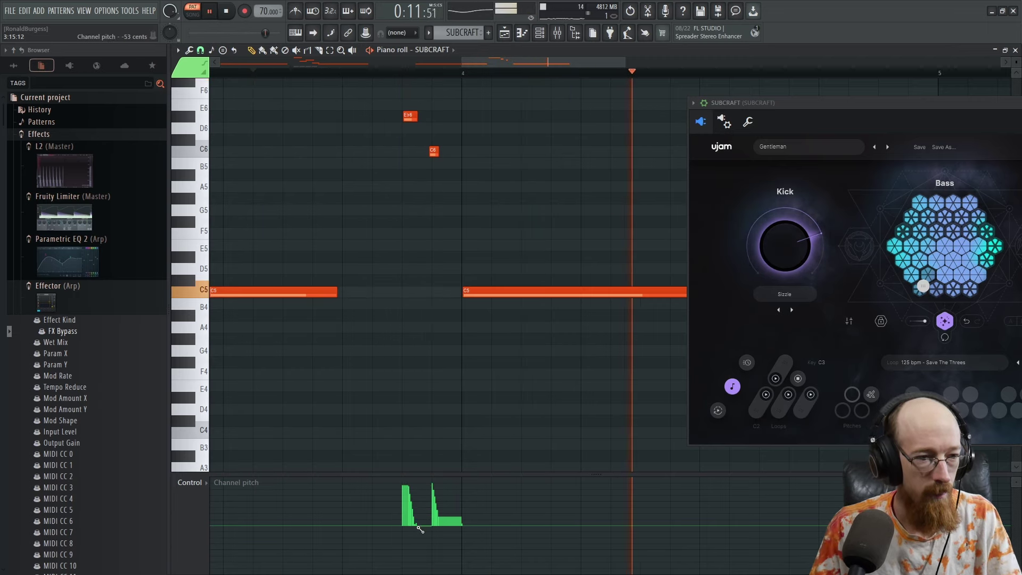
{"action": "key", "text": "space"}
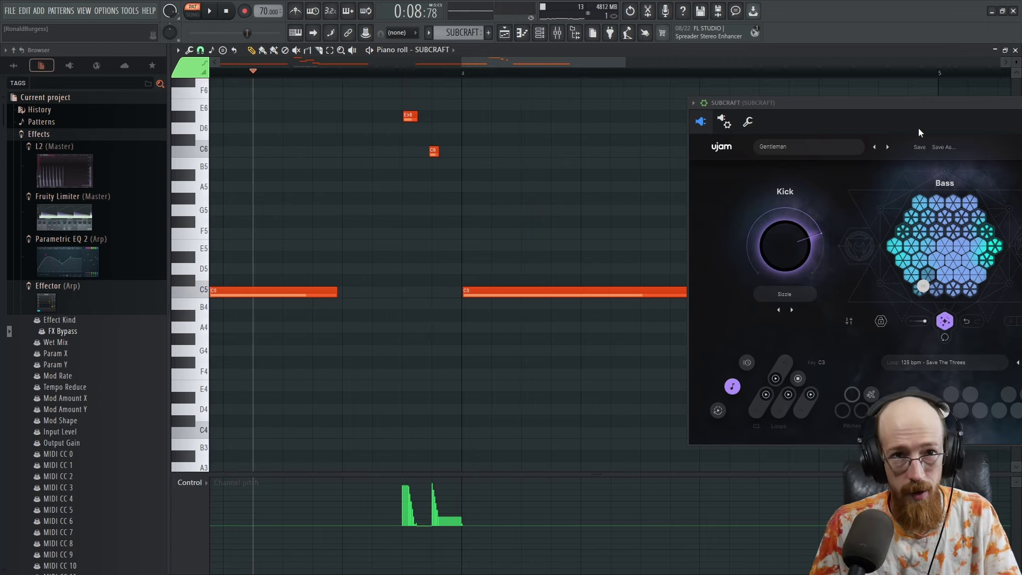
Step: Close the piano roll, move the SUBCRAFT window aside, switch to song mode and play the arrangement from bar 5
{"action": "left_click", "coordinate": [1015, 50]}
{"action": "left_click_drag", "start_coordinate": [878, 105], "coordinate": [515, 117]}
{"action": "key", "text": "l"}
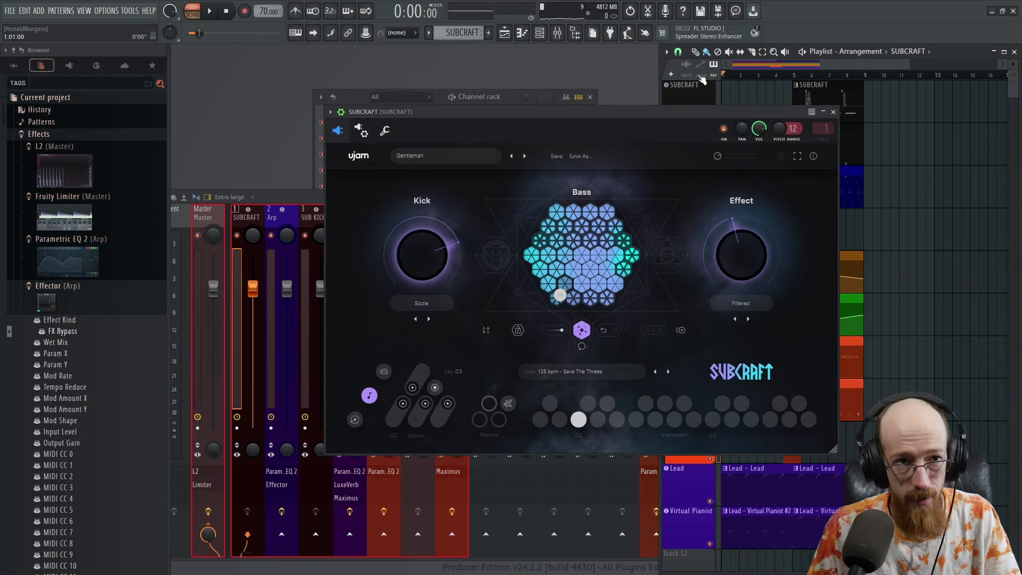
{"action": "left_click", "coordinate": [797, 74]}
{"action": "key", "text": "space"}
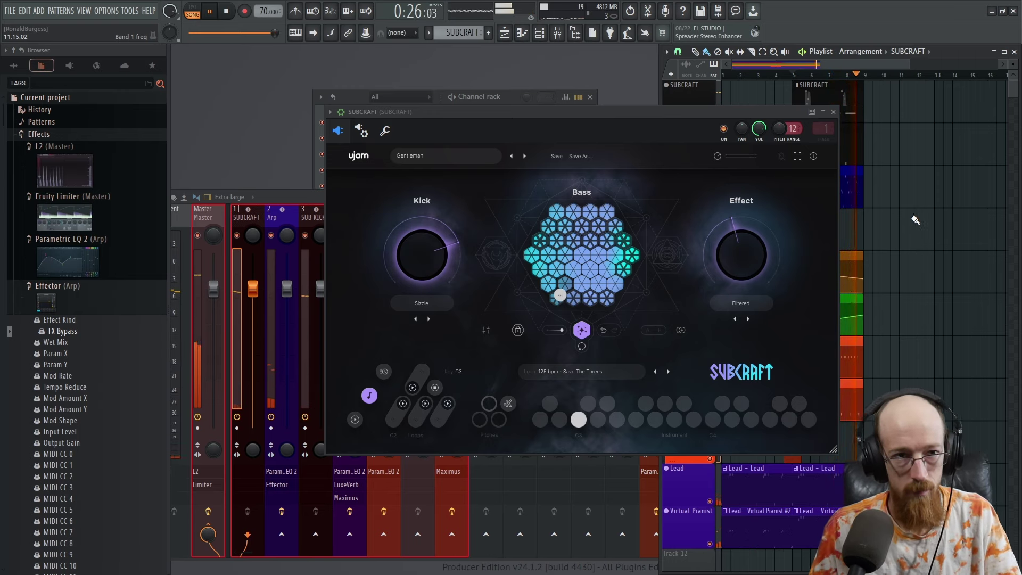
Step: Close the SUBCRAFT window, stop playback, and play the extended arrangement from bar 1
{"action": "left_click", "coordinate": [833, 112]}
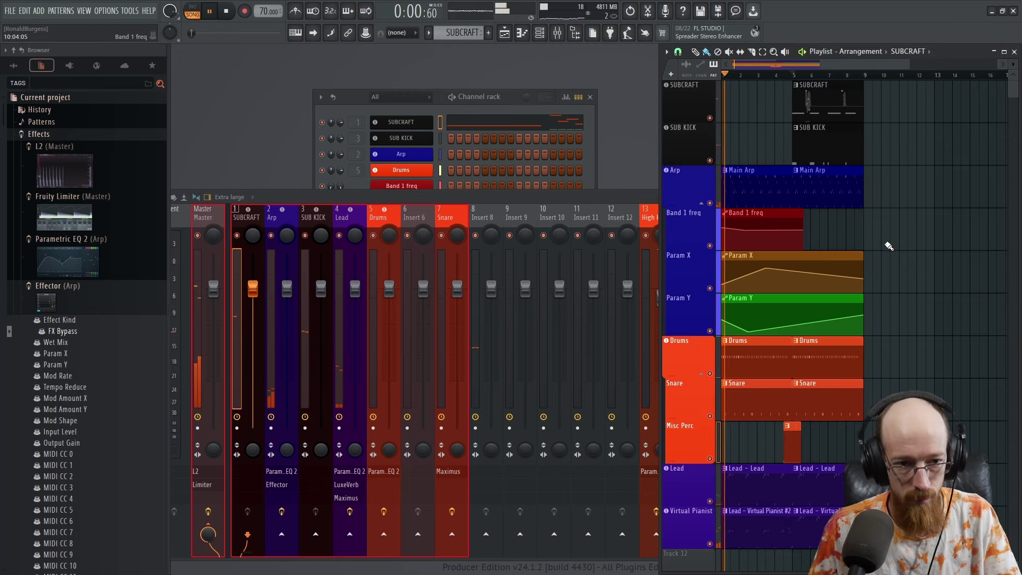
{"action": "key", "text": "space"}
{"action": "mouse_move", "coordinate": [956, 233]}
{"action": "left_mouse_down"}
{"action": "mouse_move", "coordinate": [695, 287]}
{"action": "mouse_move", "coordinate": [775, 254]}
{"action": "mouse_move", "coordinate": [953, 229]}
{"action": "left_mouse_up"}
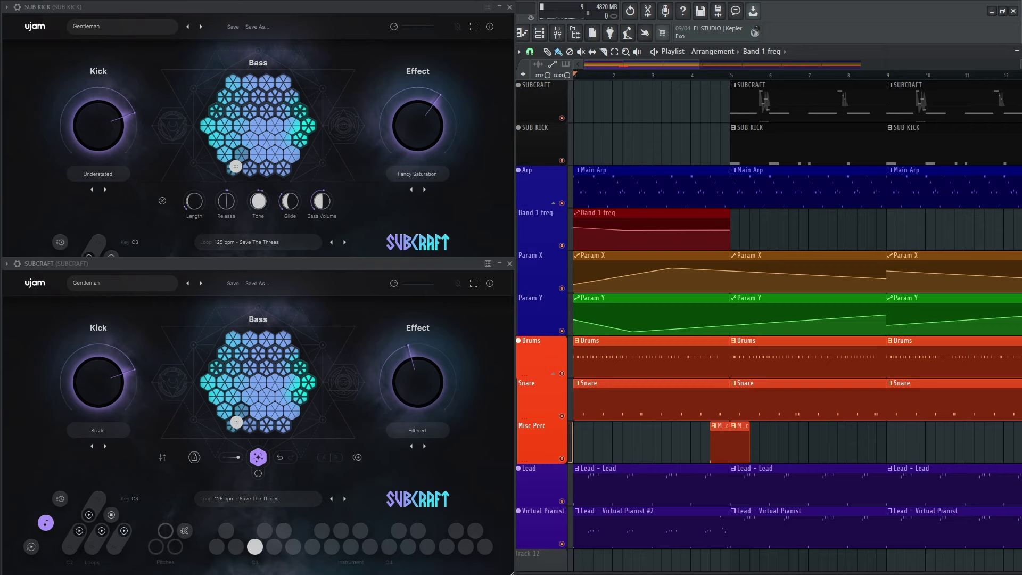
{"action": "key", "text": "space"}
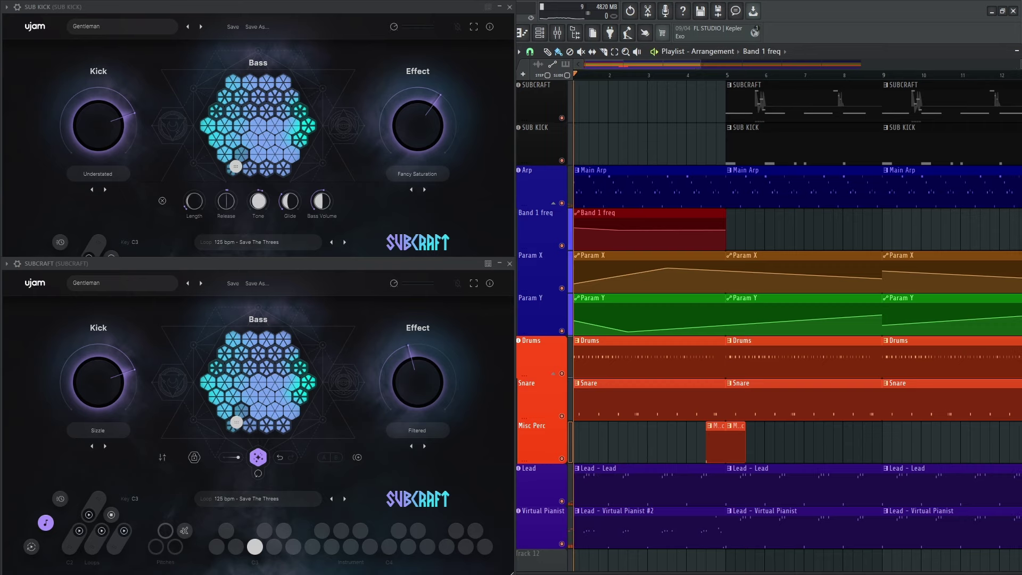